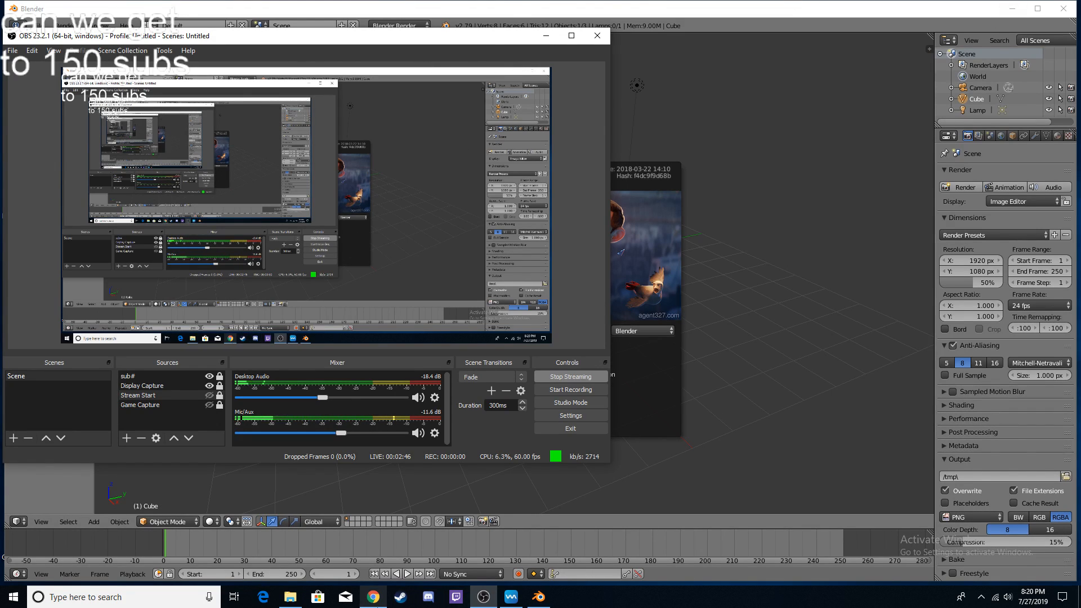
Step: Check the YouTube live dashboard, and return to Blender with its splash screen dismissed
left_click(373, 596)
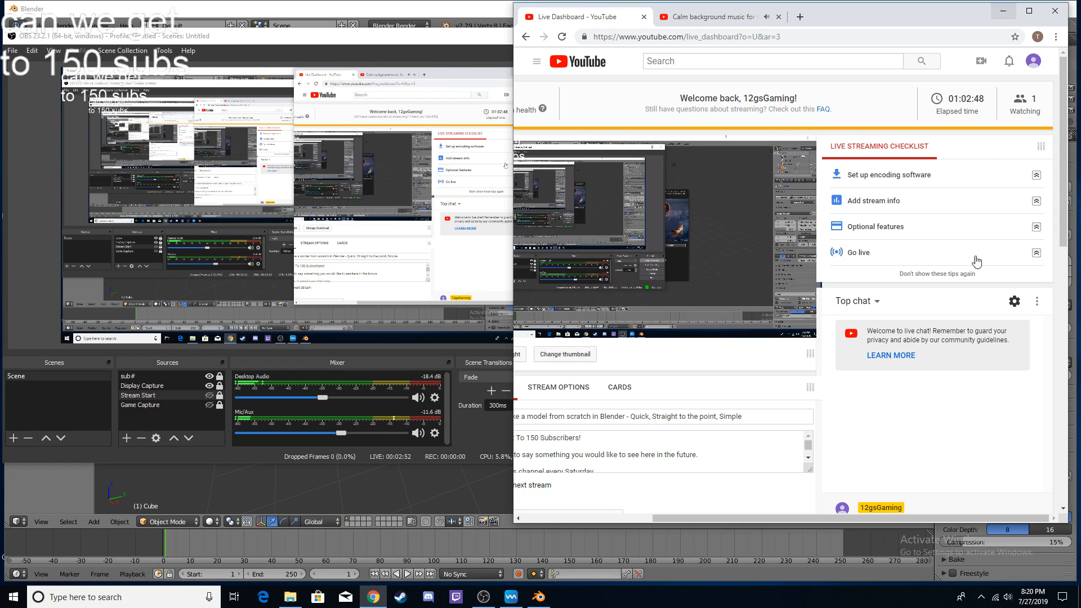
left_click(1010, 11)
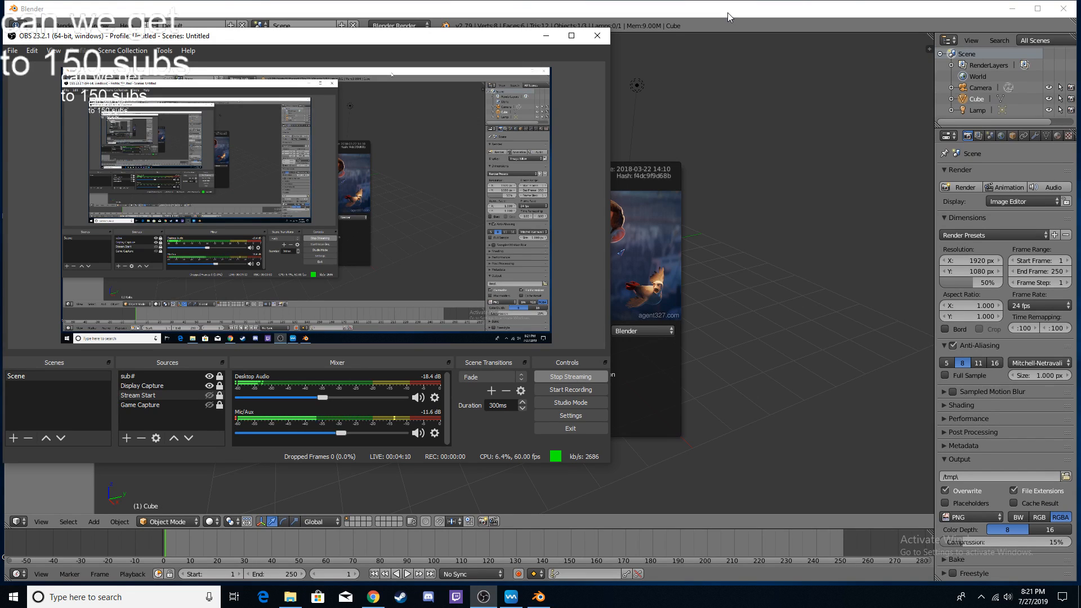
left_click(651, 11)
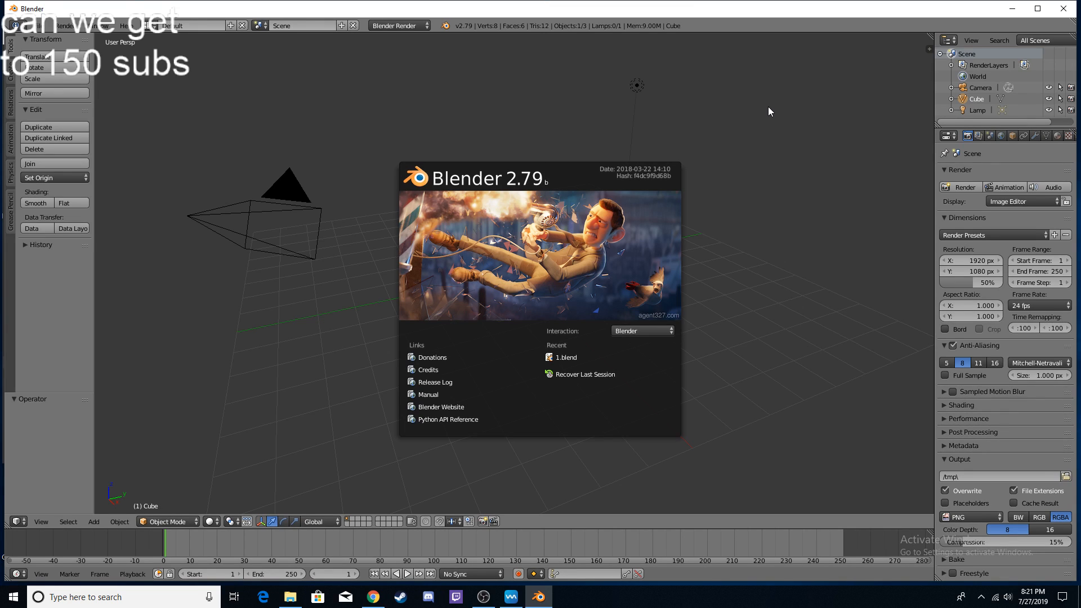
left_click(293, 207)
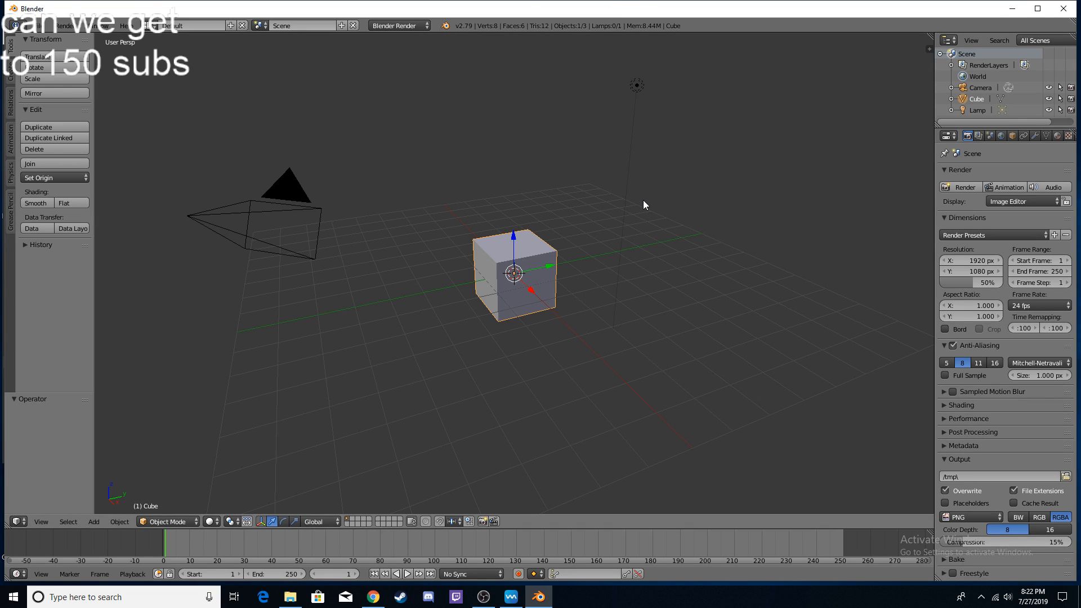
Step: Delete all default objects from the scene, including the cube, camera and lamp
key("a")
key("a")
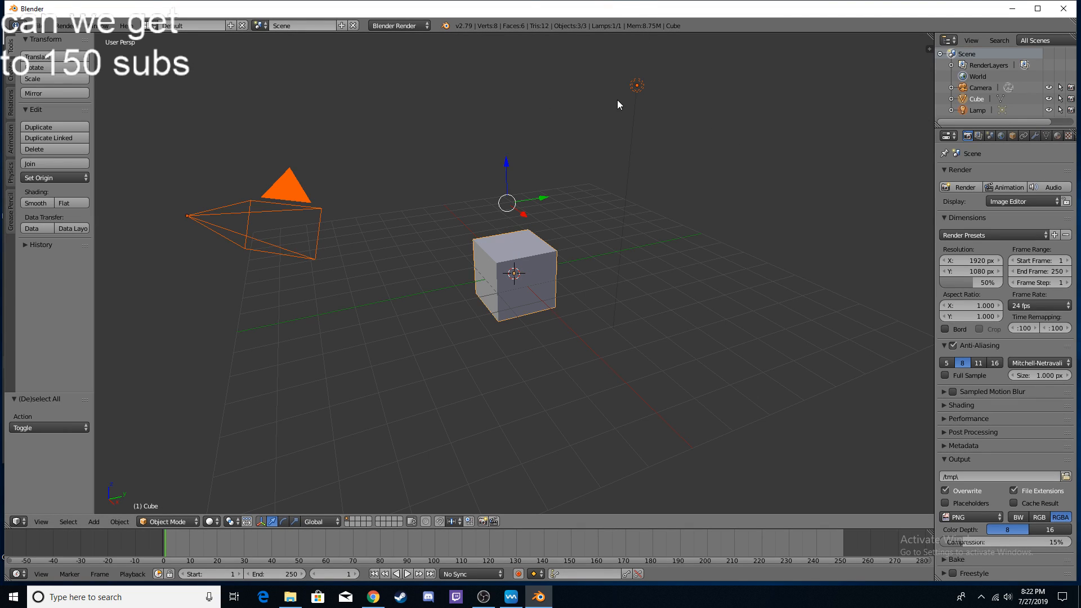
key("x")
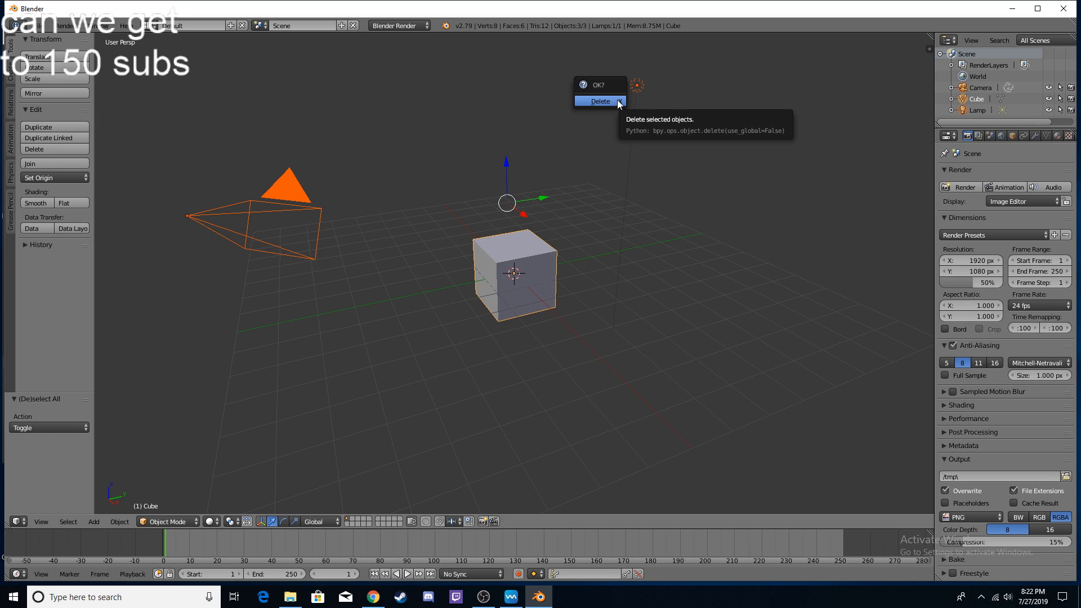
left_click(617, 100)
middle_click_drag(423, 268, 623, 286)
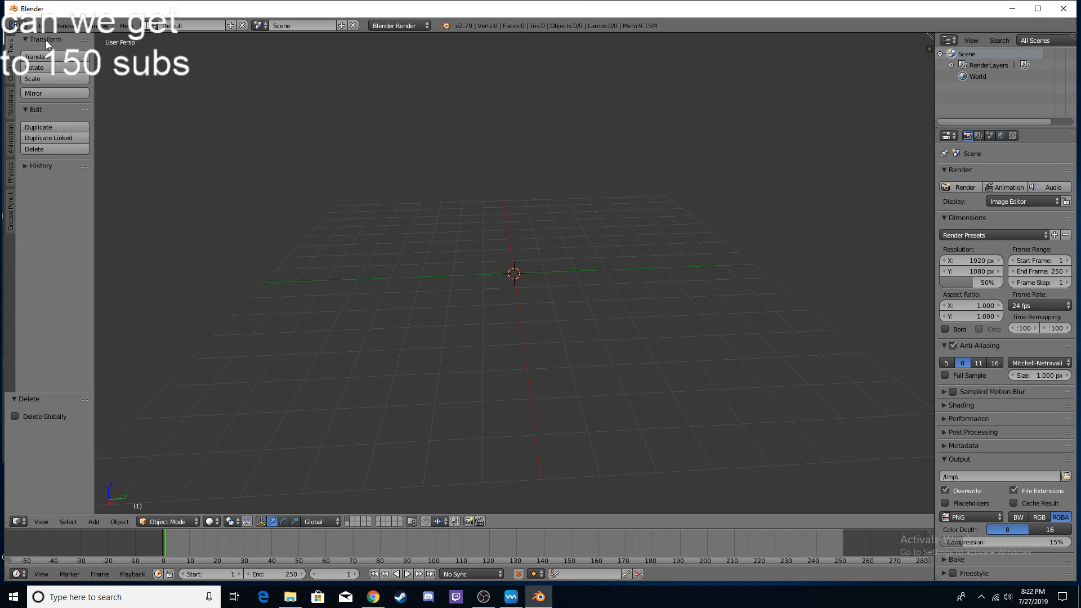
Step: Add a cube mesh at the scene's origin
left_click(12, 74)
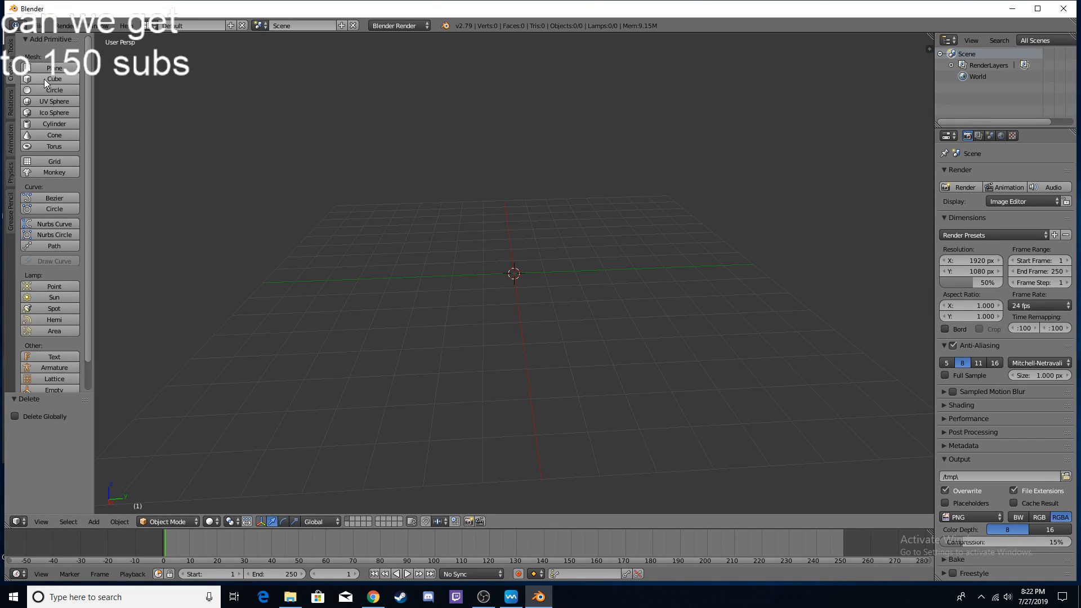
left_click(45, 79)
Step: Try adding a second cube at a 3D cursor position above the first, delete it, and reset the cursor to the origin
left_click(427, 148)
left_click(67, 79)
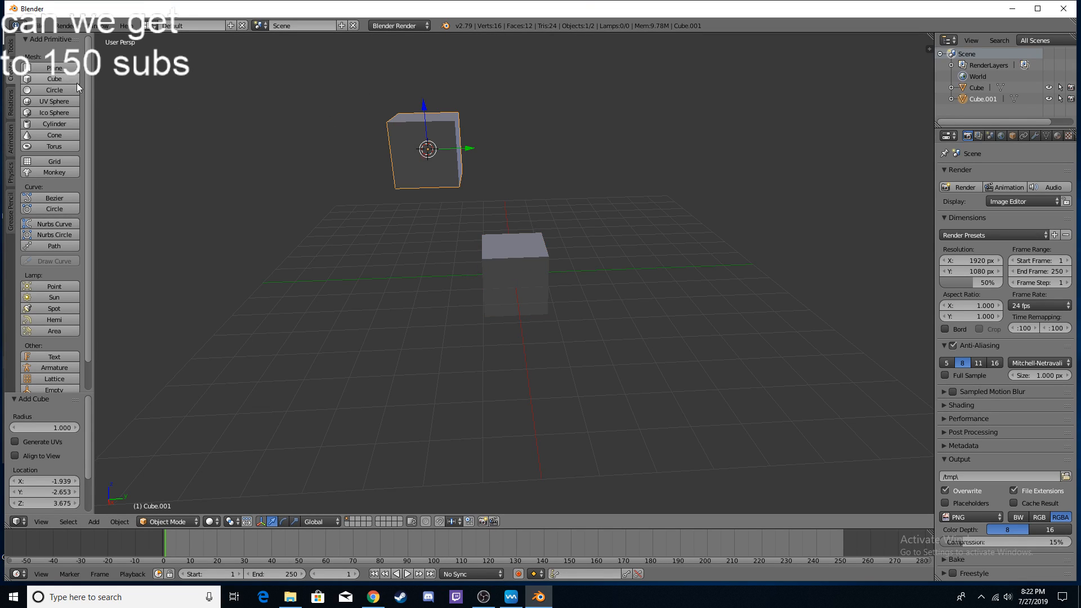
key("x")
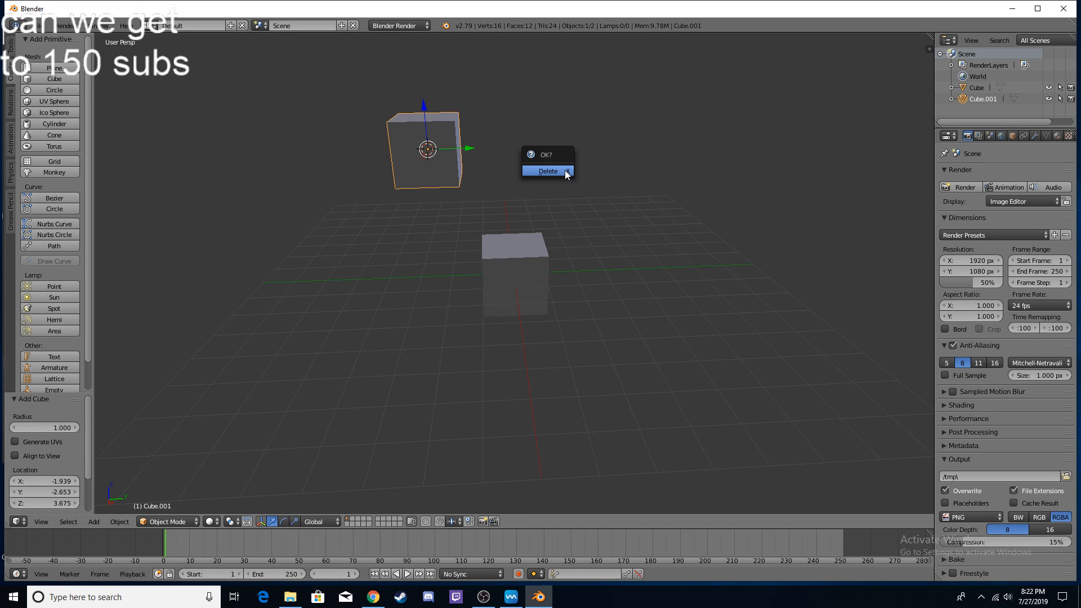
left_click(565, 170)
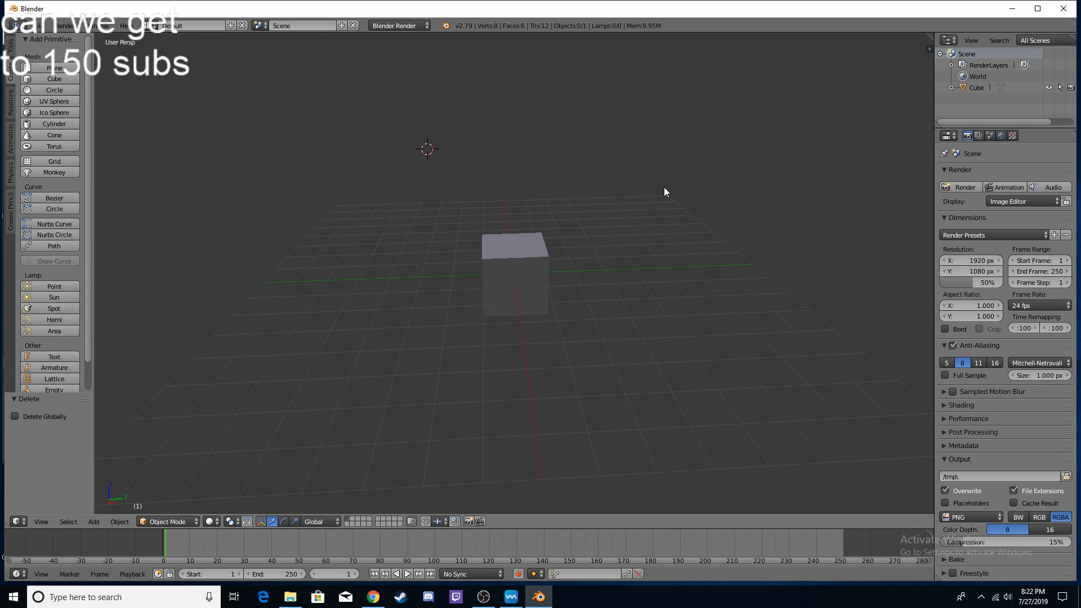
key("shift+c")
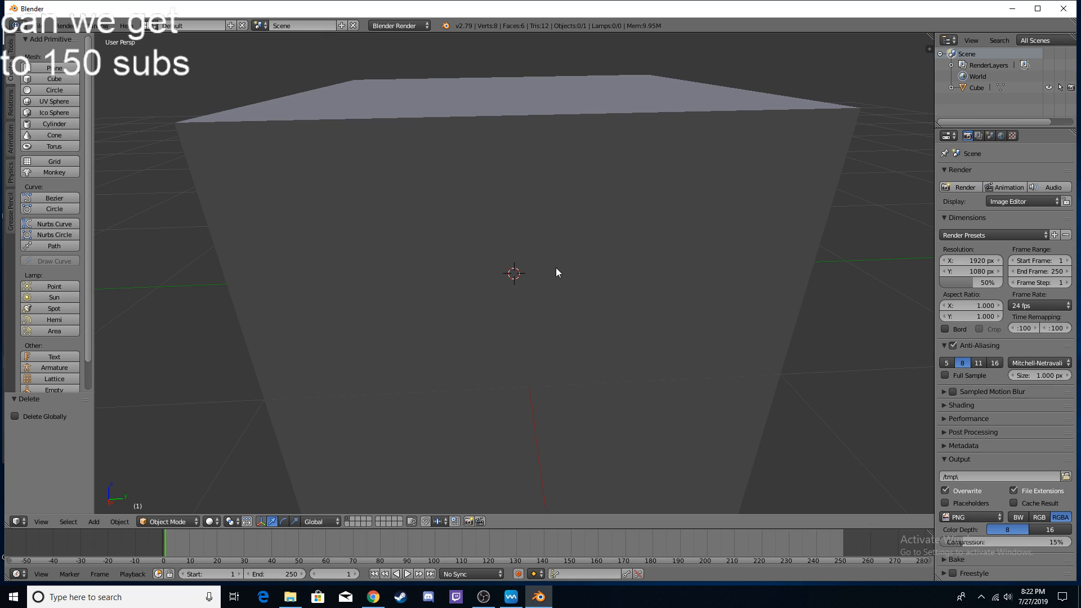
scroll(555, 268, "down", 8)
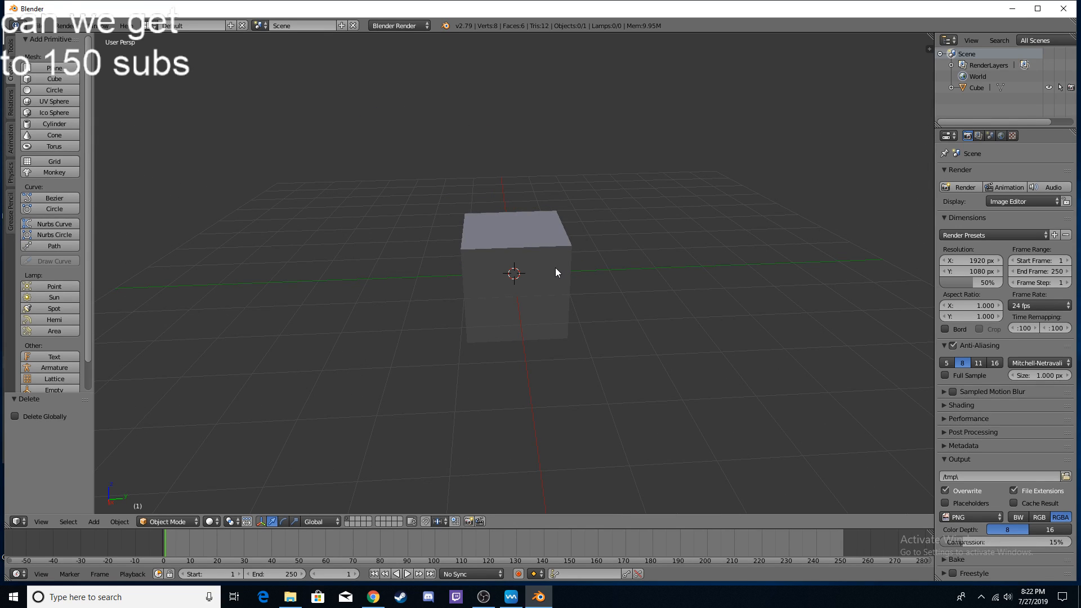
Step: Subdivide the whole cube twice in Edit Mode, working from the front view
key("KP_1")
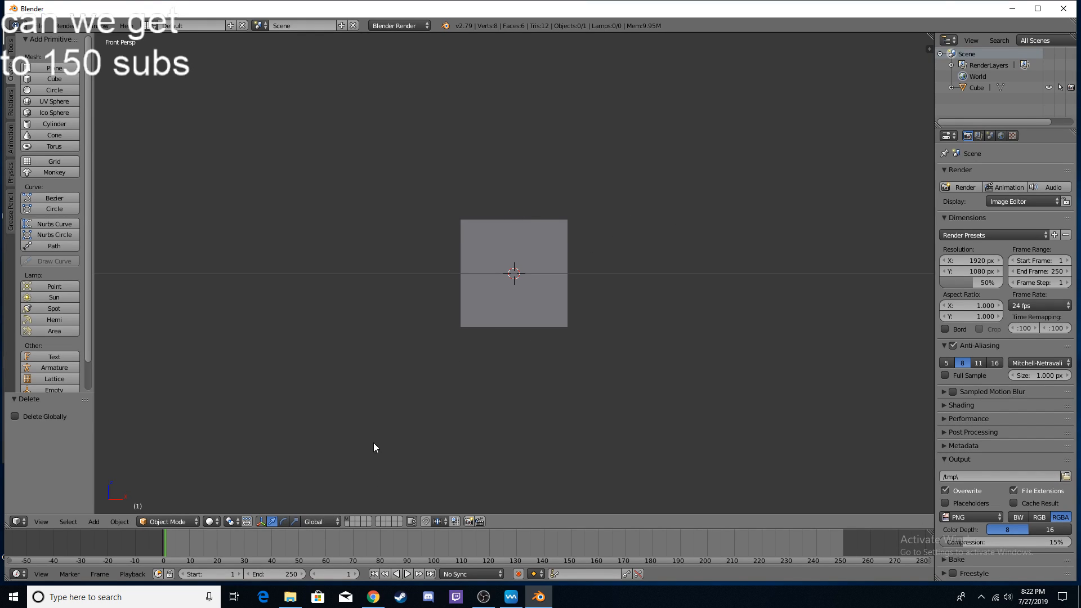
right_click(496, 283)
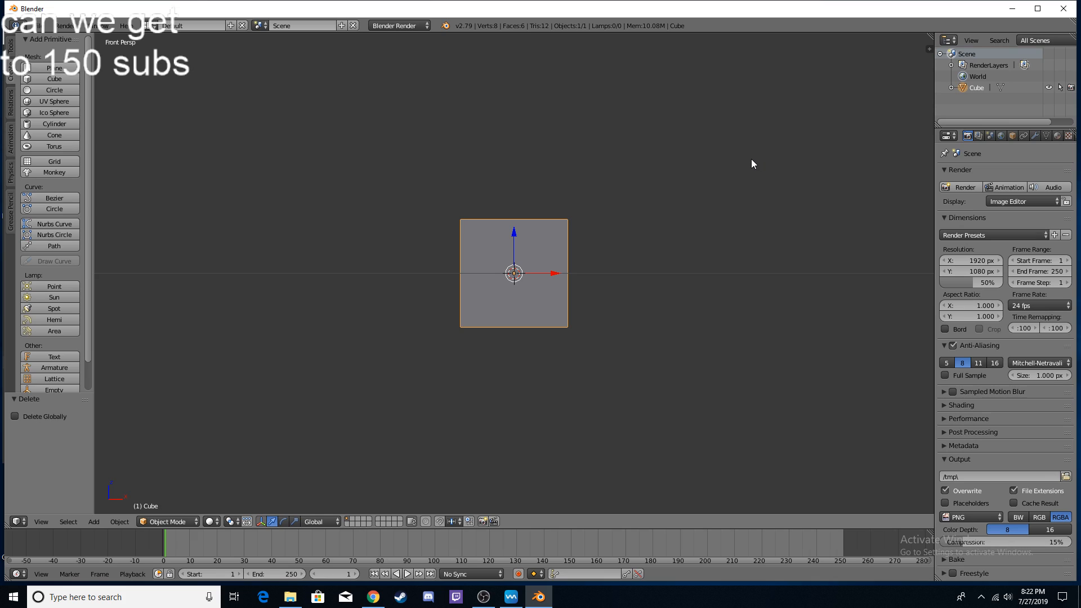
key("Tab")
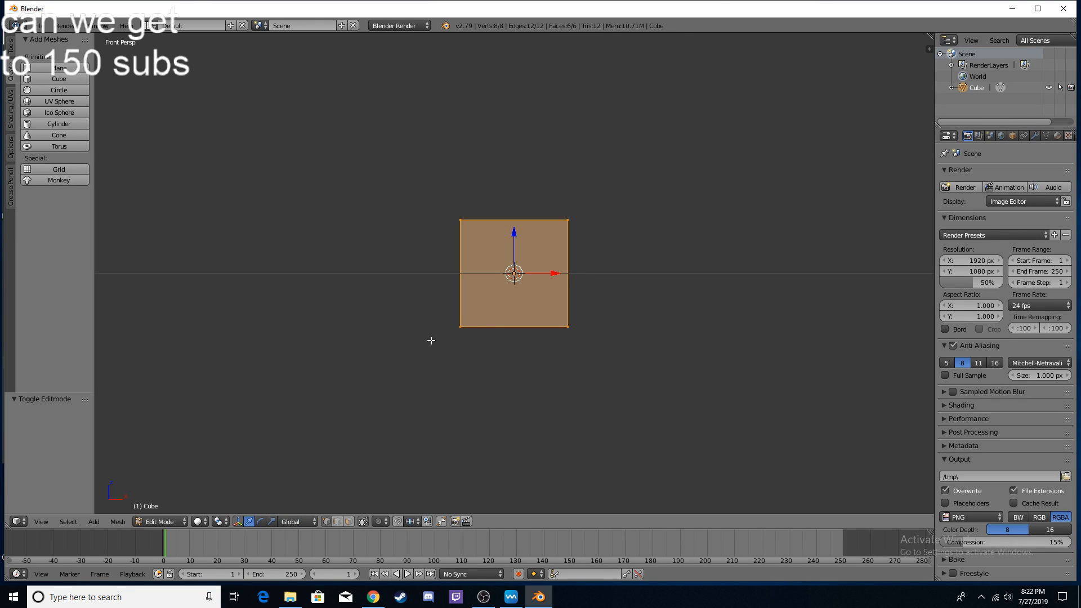
key("w")
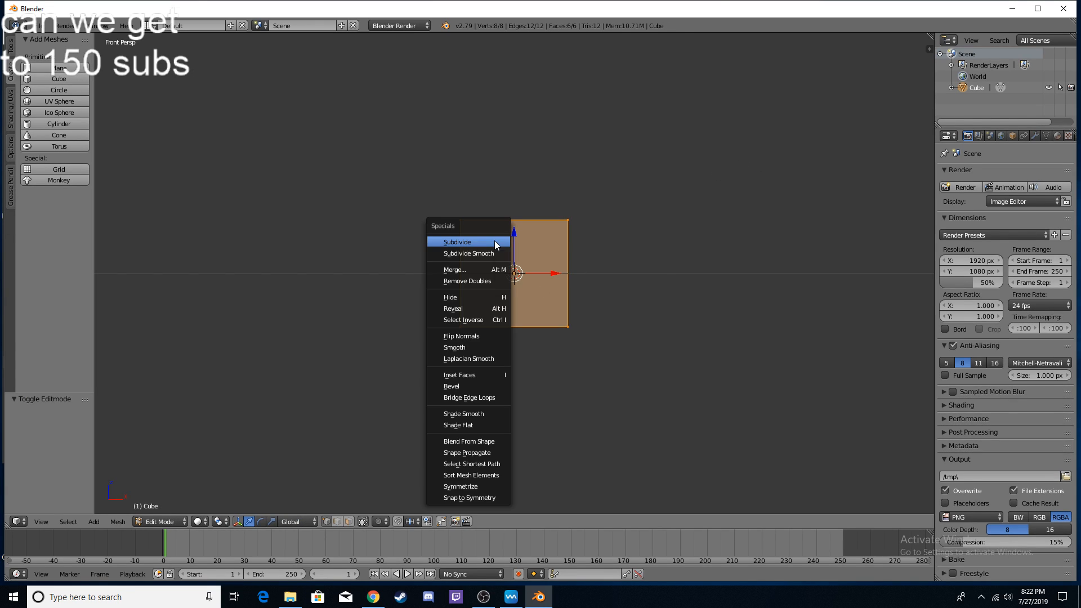
left_click(494, 241)
key("w")
left_click(515, 229)
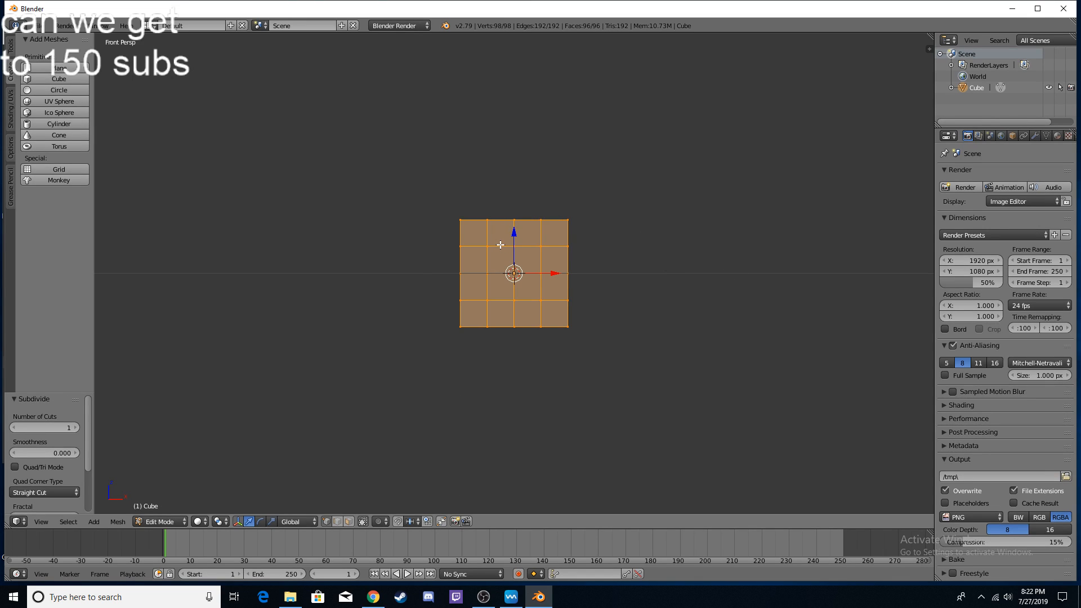
Step: Add a vertical loop cut left of the cube's middle and slide it onto the centre line
key("ctrl+r")
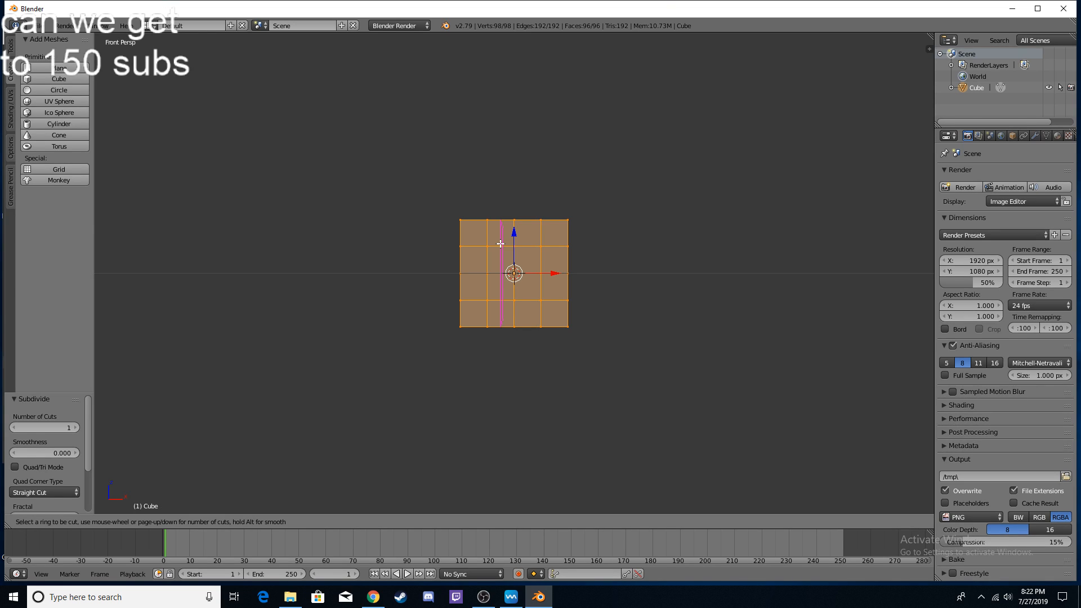
left_click(504, 240)
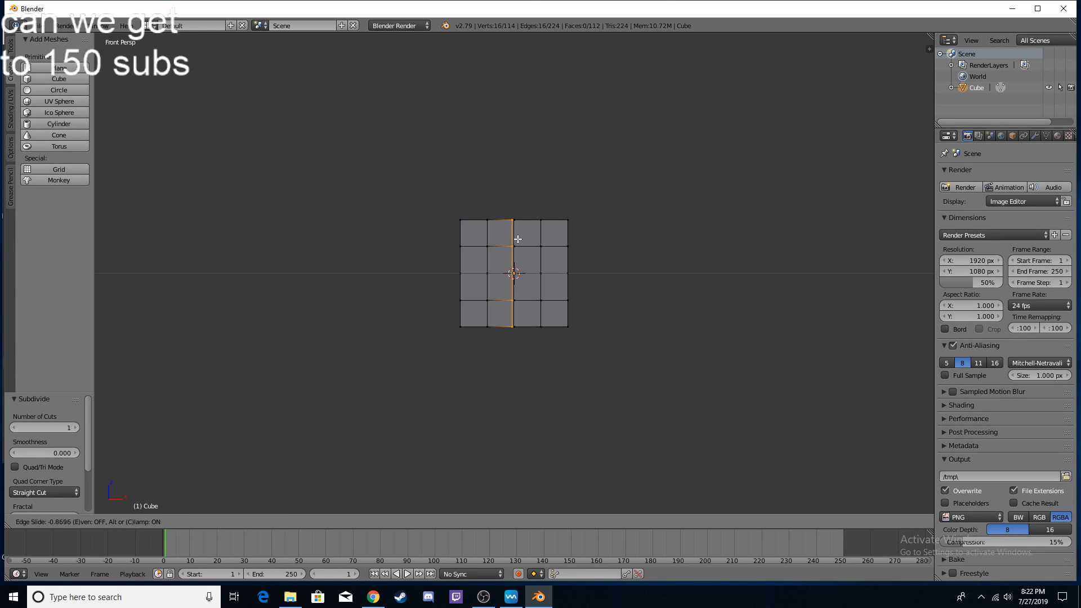
left_click(523, 239)
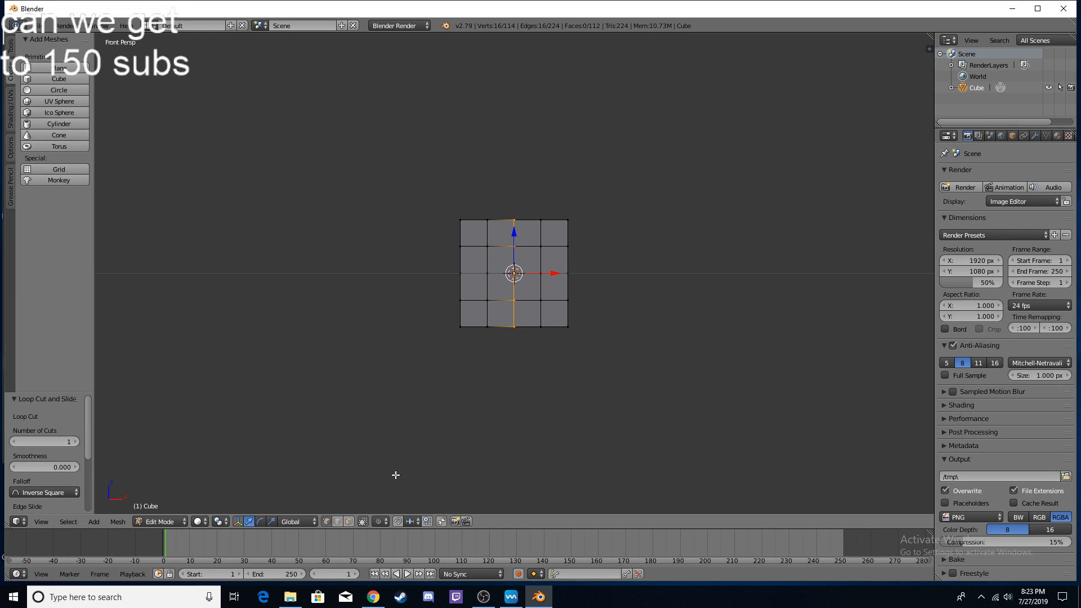
Step: Select the cube's left half through to its hidden vertices and delete those vertices
key("b")
left_click_drag(346, 112, 346, 324)
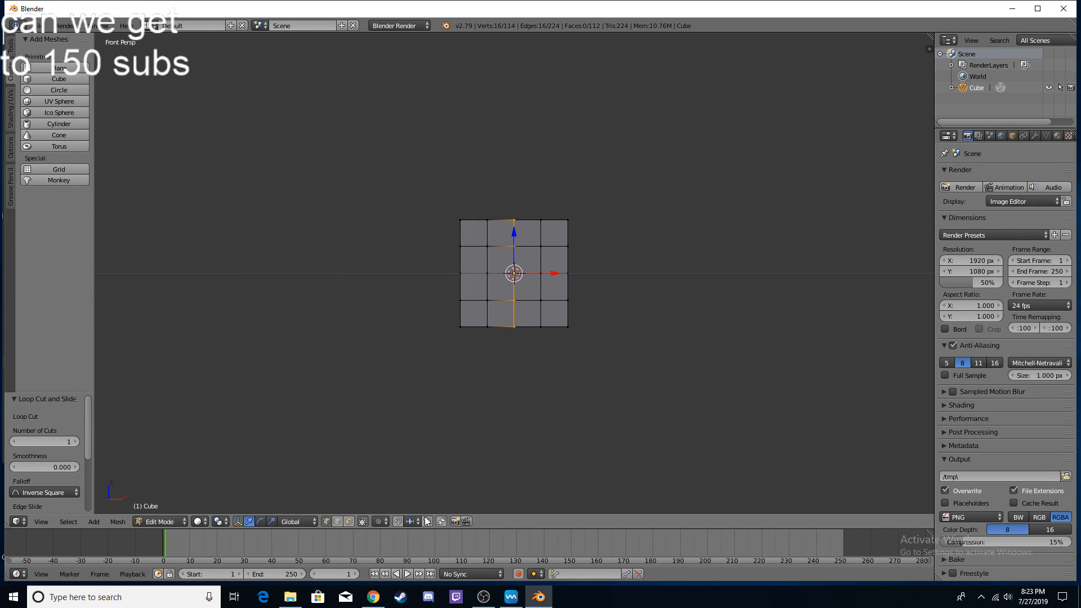
left_click(363, 522)
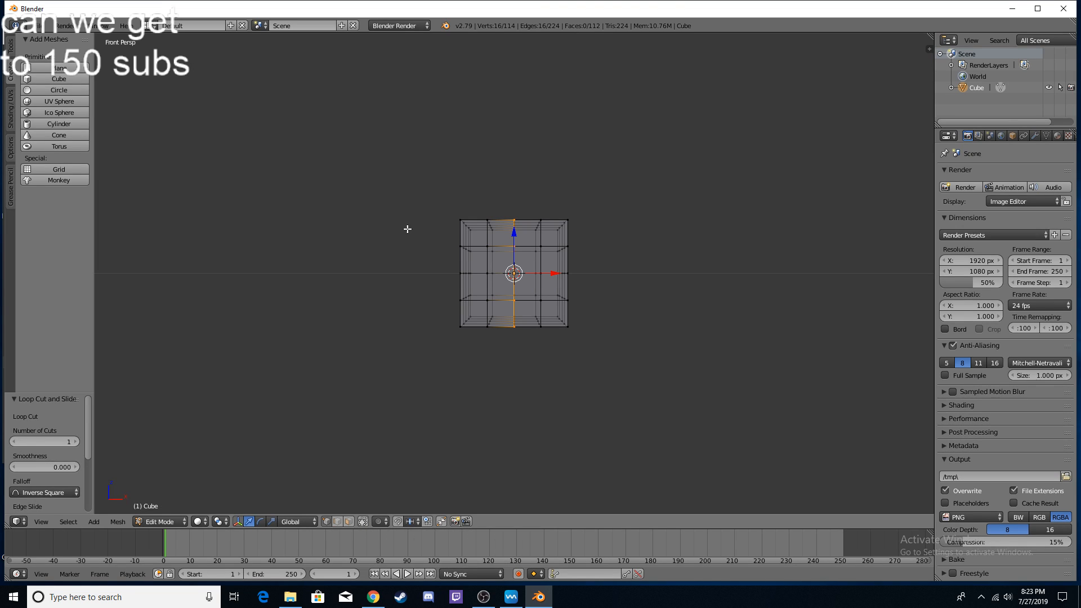
key("b")
left_click_drag(375, 133, 501, 389)
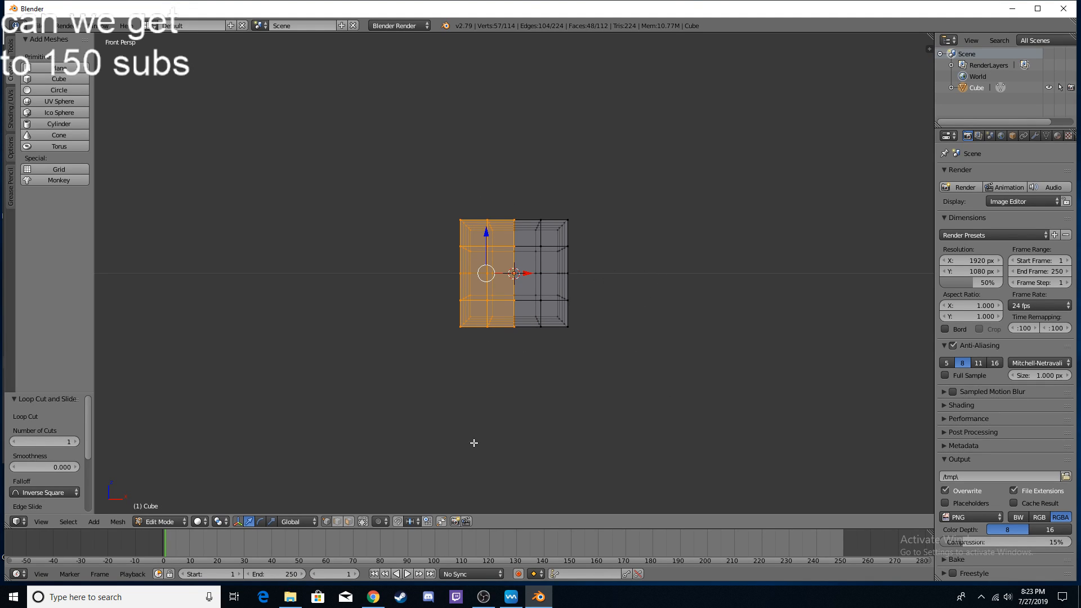
left_click(366, 523)
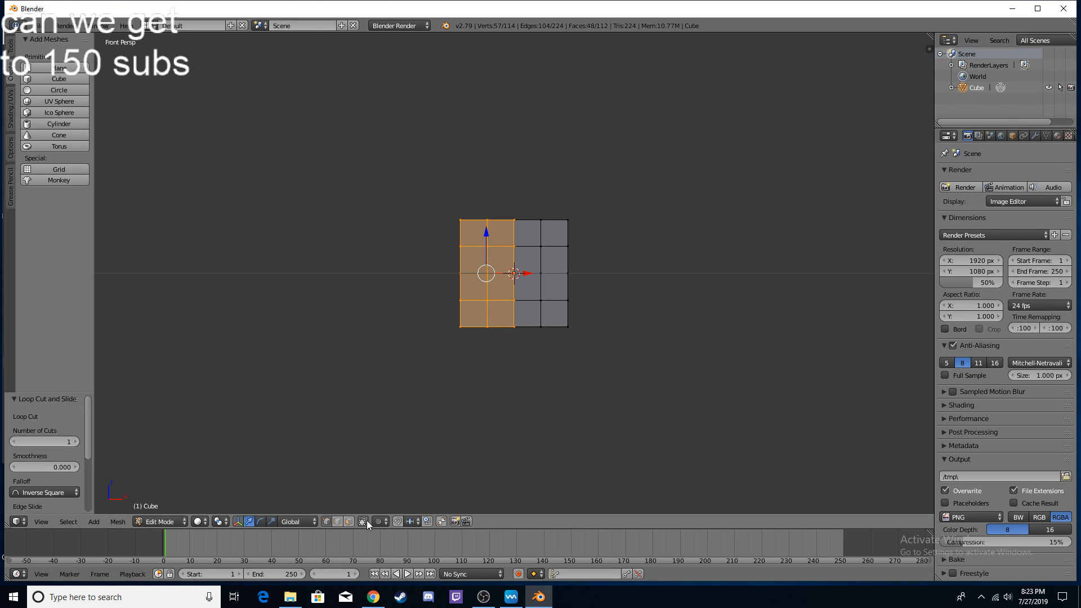
left_click(366, 521)
key("x")
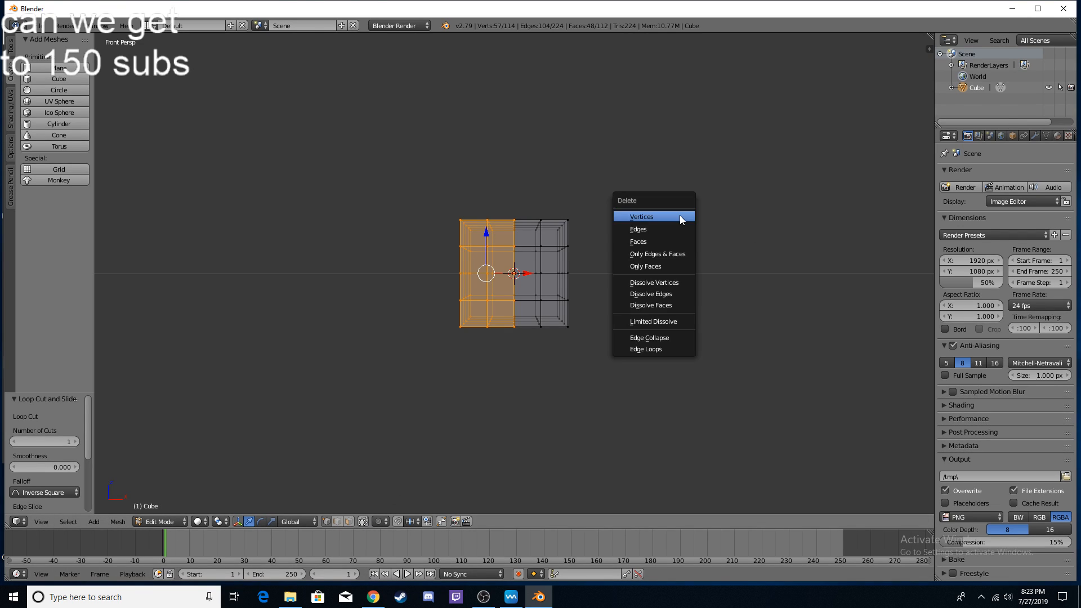
left_click(680, 215)
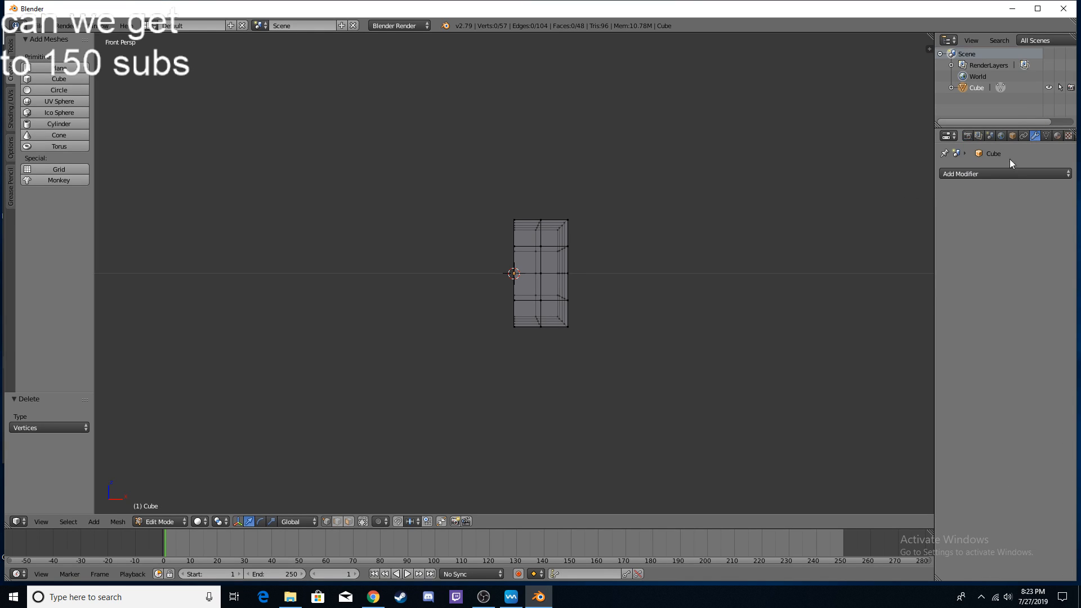
Step: Add a Mirror modifier on the X axis to the half cube, with Clipping enabled
left_click(985, 173)
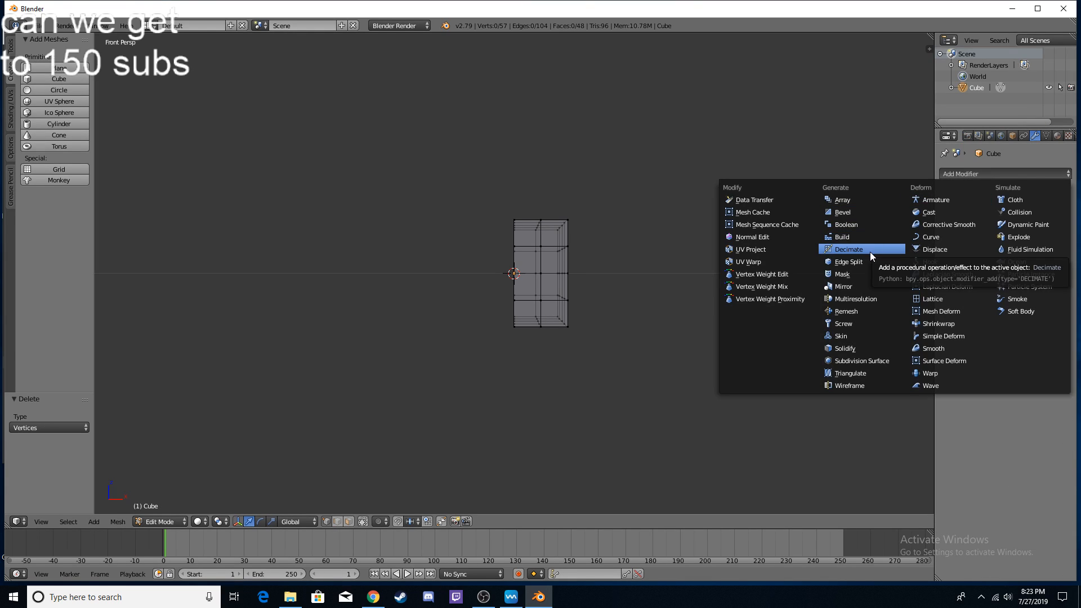
left_click(855, 284)
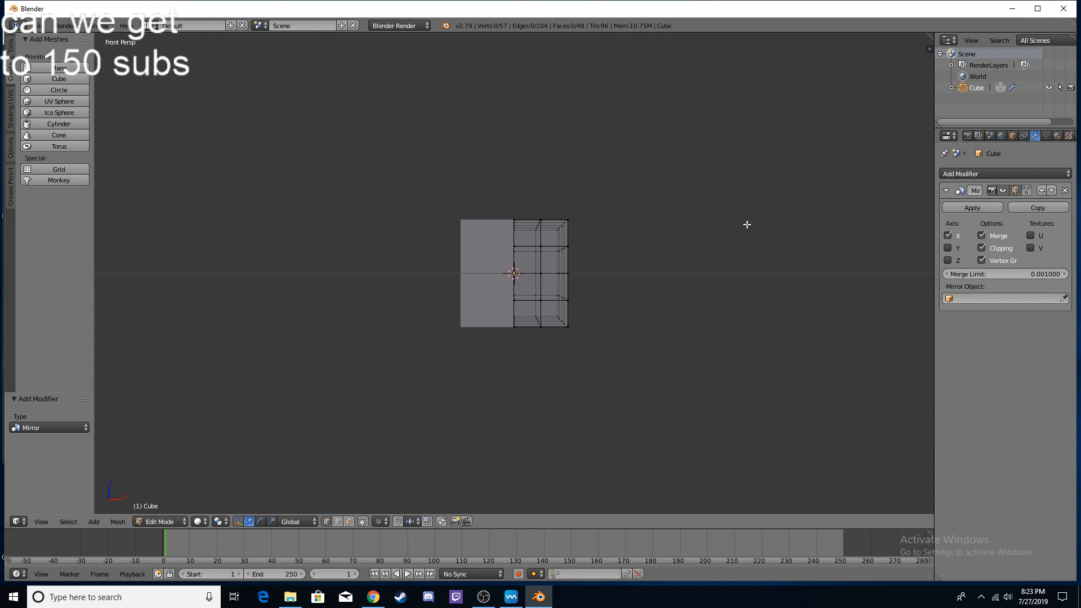
middle_click_drag(747, 224, 617, 306)
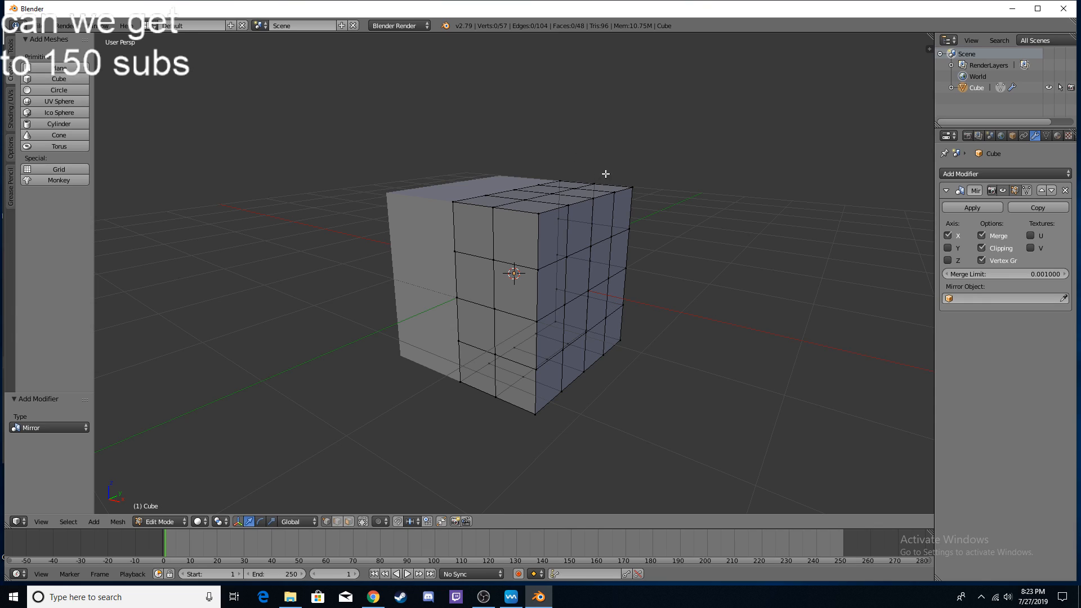
Step: Undo the mesh edits and add a fresh cube at the origin inside the object with the Mirror modifier
key("ctrl+z")
key("ctrl+z")
key("ctrl+z")
key("ctrl+z")
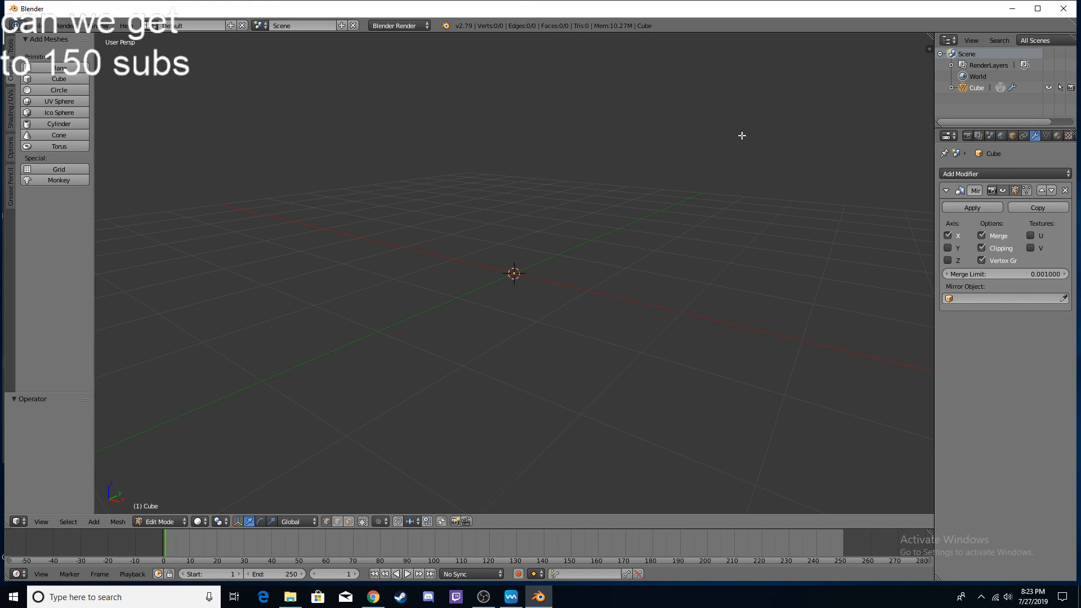
left_click(46, 82)
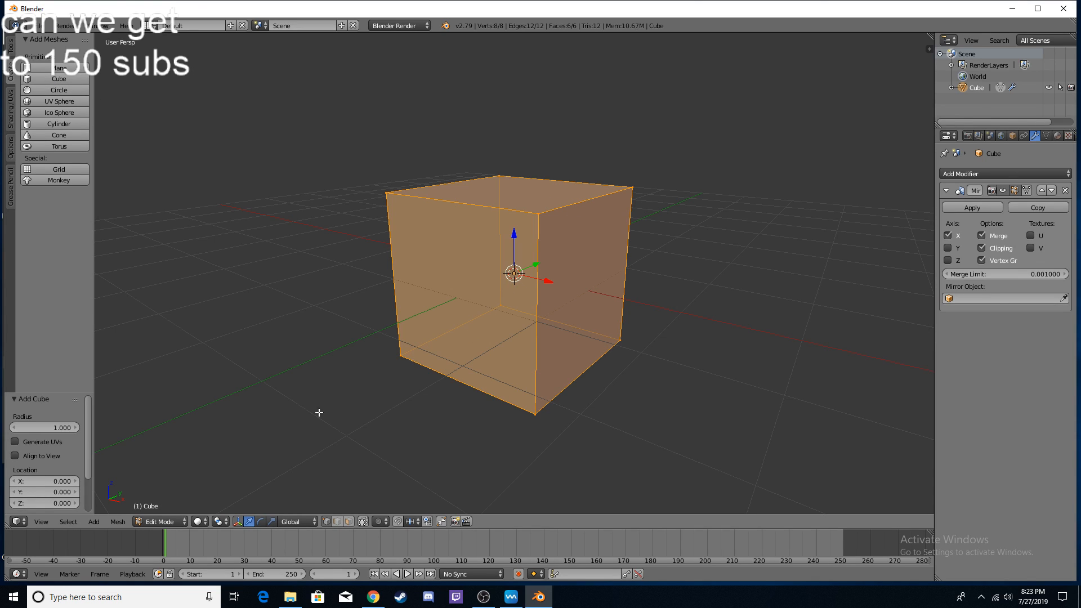
key("Tab")
key("Tab")
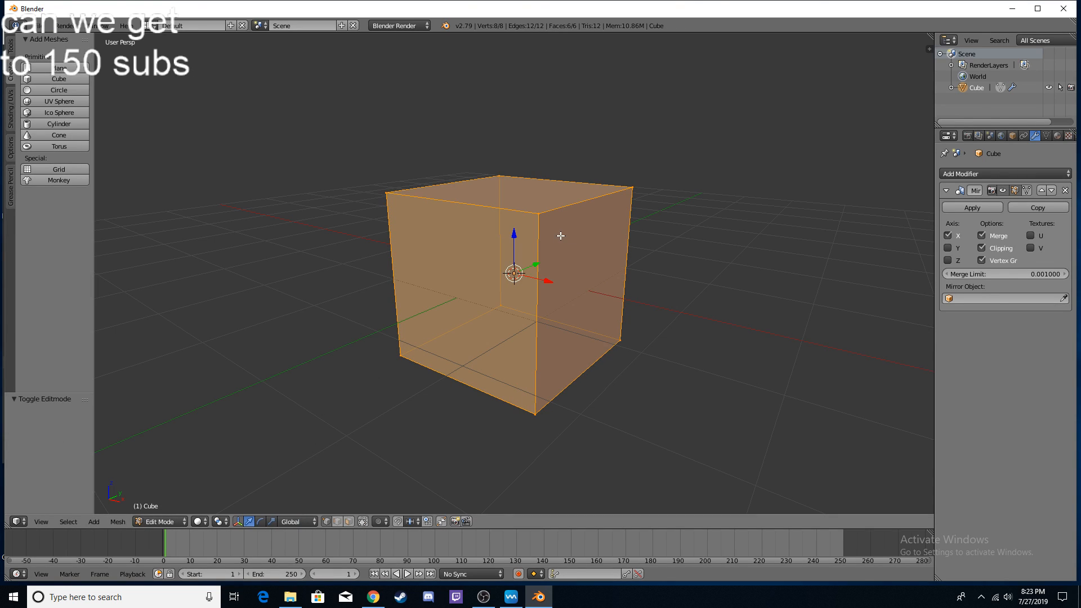
Step: Subdivide all faces of the new cube twice, with one cut each time
mouse_move(473, 234)
middle_mouse_down()
mouse_move(451, 232)
mouse_move(472, 226)
middle_mouse_up()
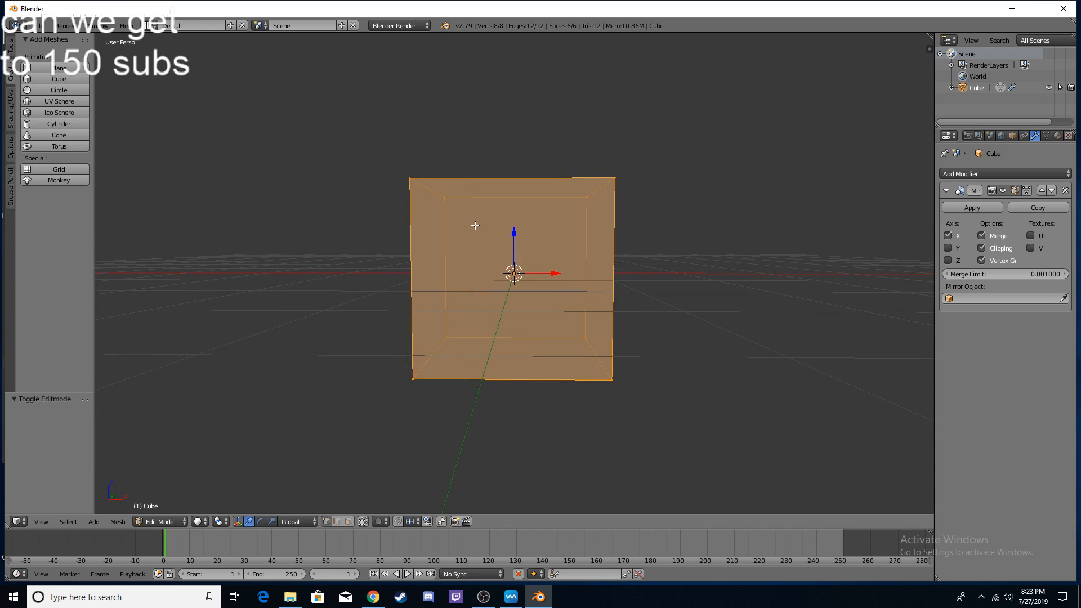
key("w")
left_click(514, 223)
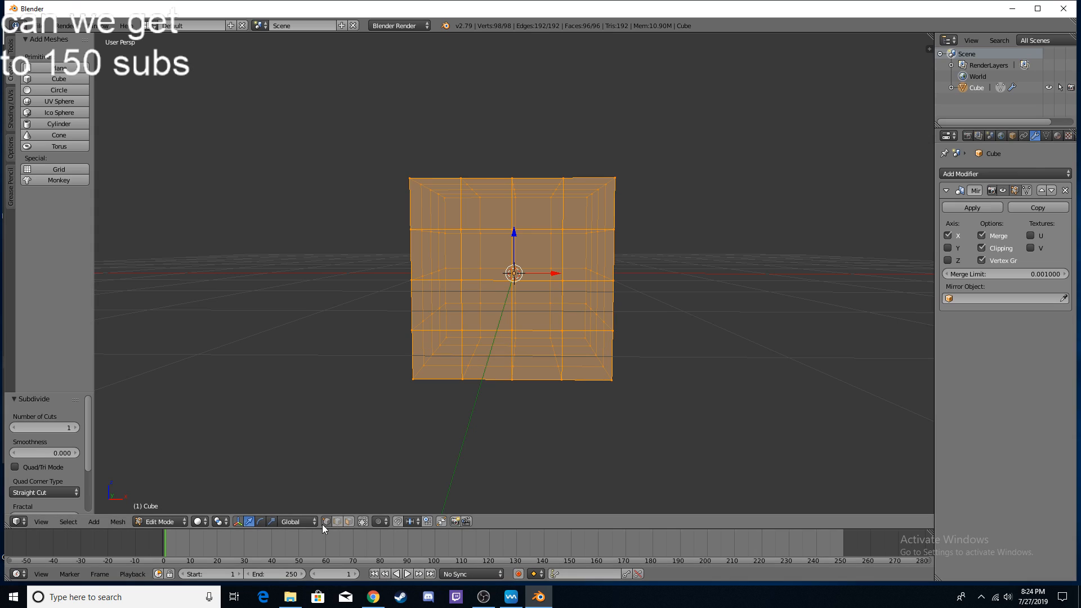
Step: Add a vertical loop cut just left of the cube's middle and slide it onto the centre line
left_click(364, 522)
key("ctrl+r")
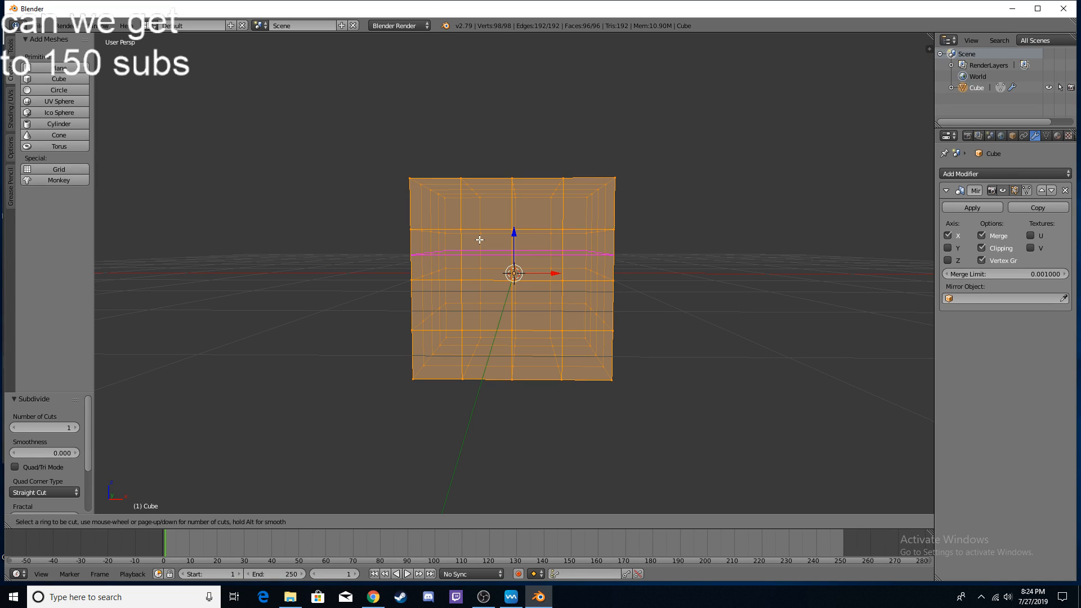
left_click(476, 284)
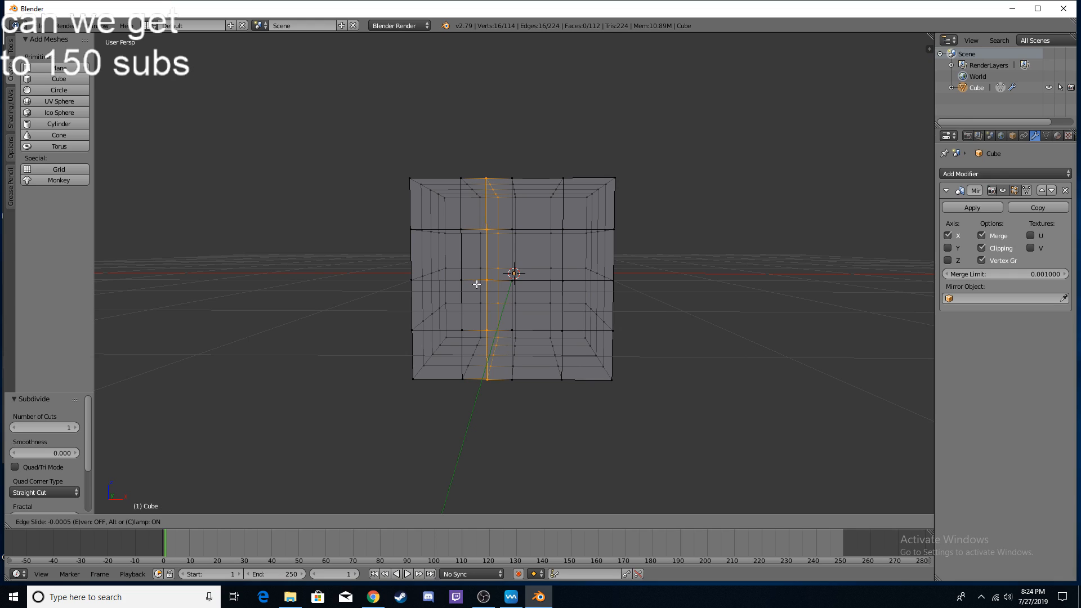
left_click(523, 262)
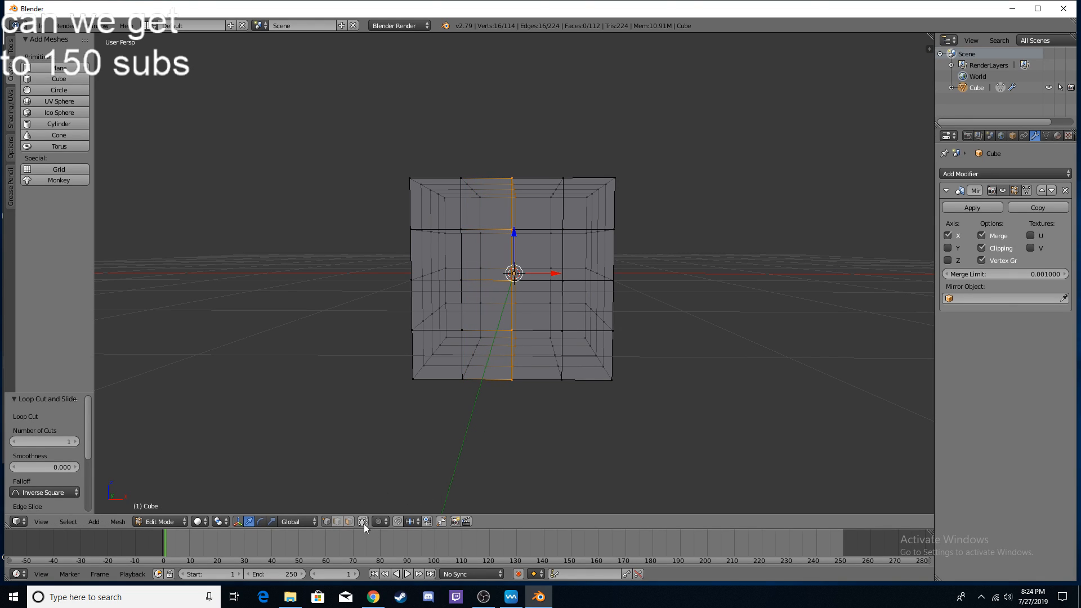
Step: Box-select the left half of the cube, including its hidden vertices, and delete those vertices
key("b")
left_click_drag(332, 87, 492, 467)
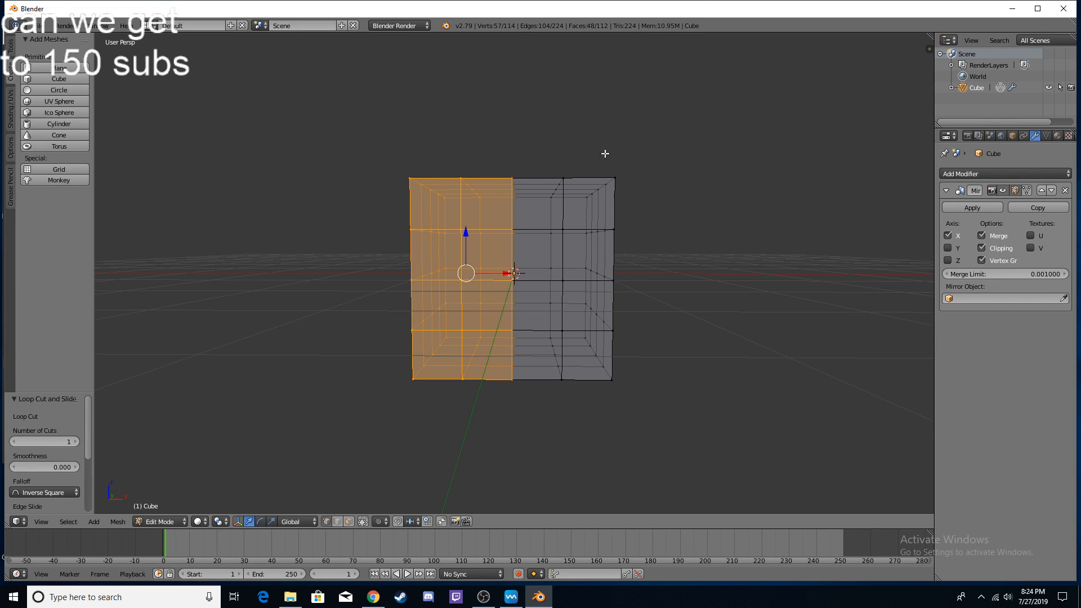
key("x")
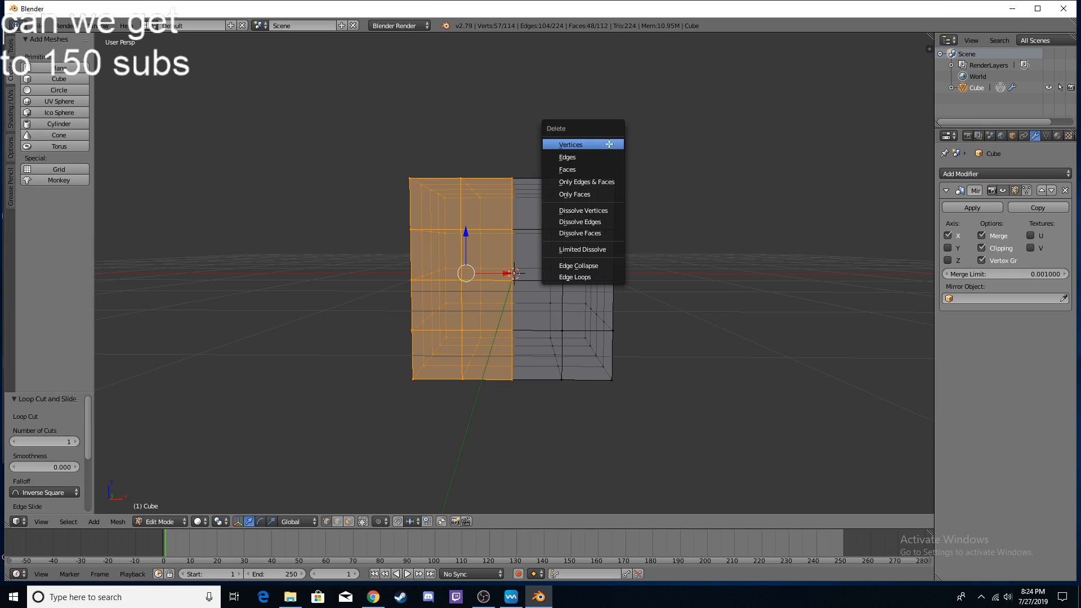
left_click(609, 143)
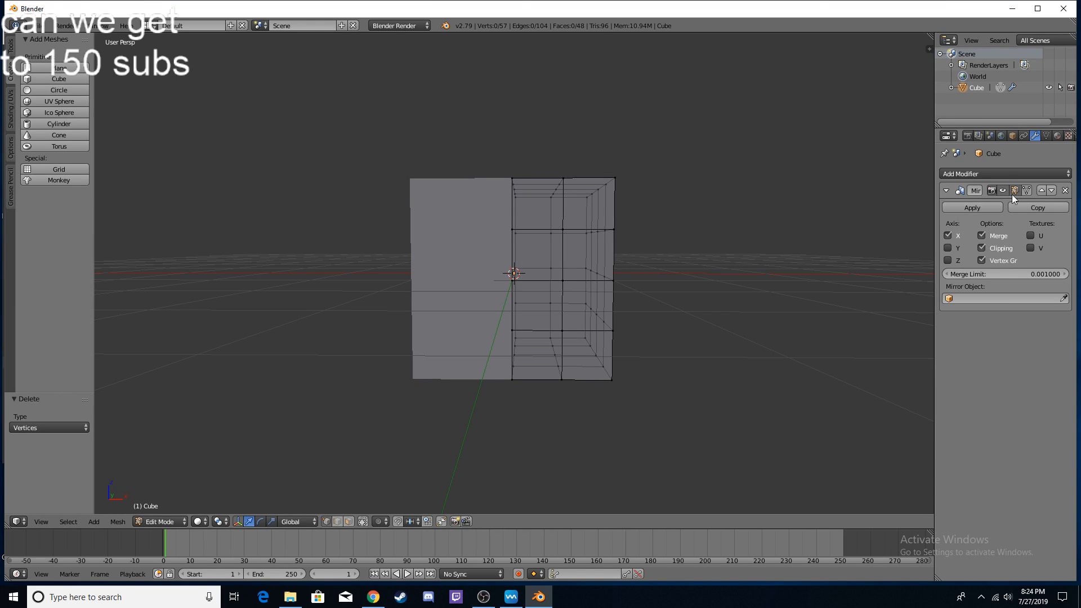
Step: Replace the existing Mirror modifier with a new X-axis Mirror modifier that has Clipping enabled
left_click(1065, 190)
left_click(992, 175)
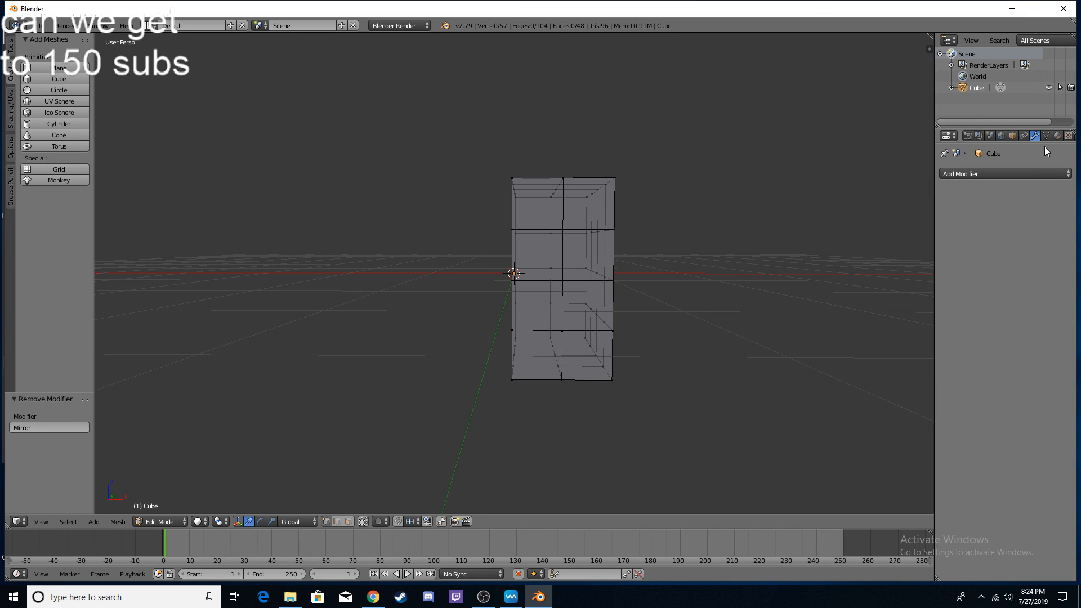
left_click(1008, 174)
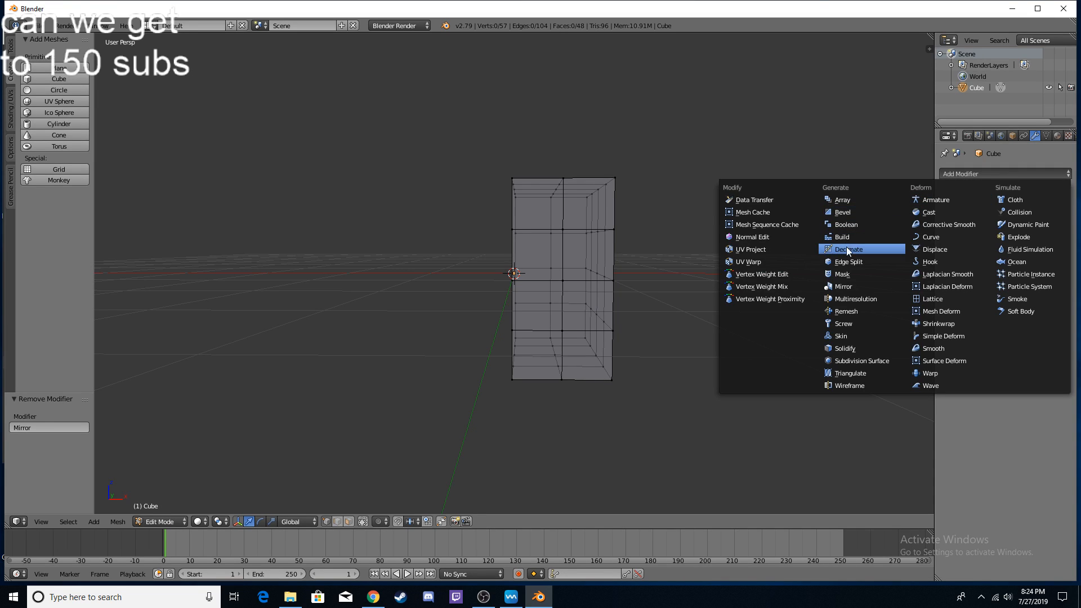
left_click(863, 285)
left_click(981, 248)
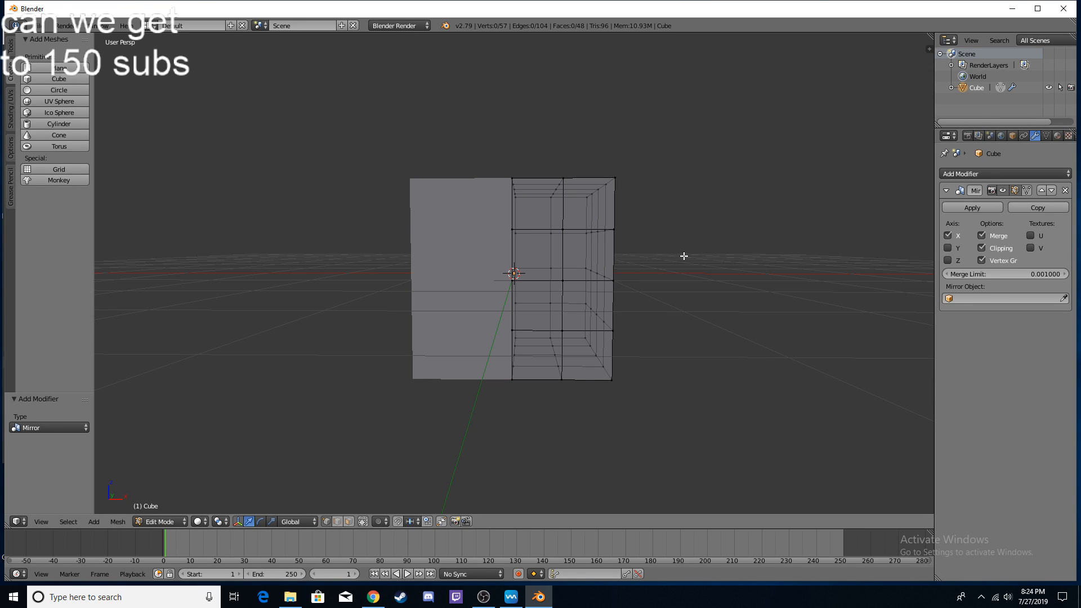
Step: Try to move a vertex on the front face's mirror seam along the Y axis, and undo the move
middle_click_drag(677, 214, 593, 290)
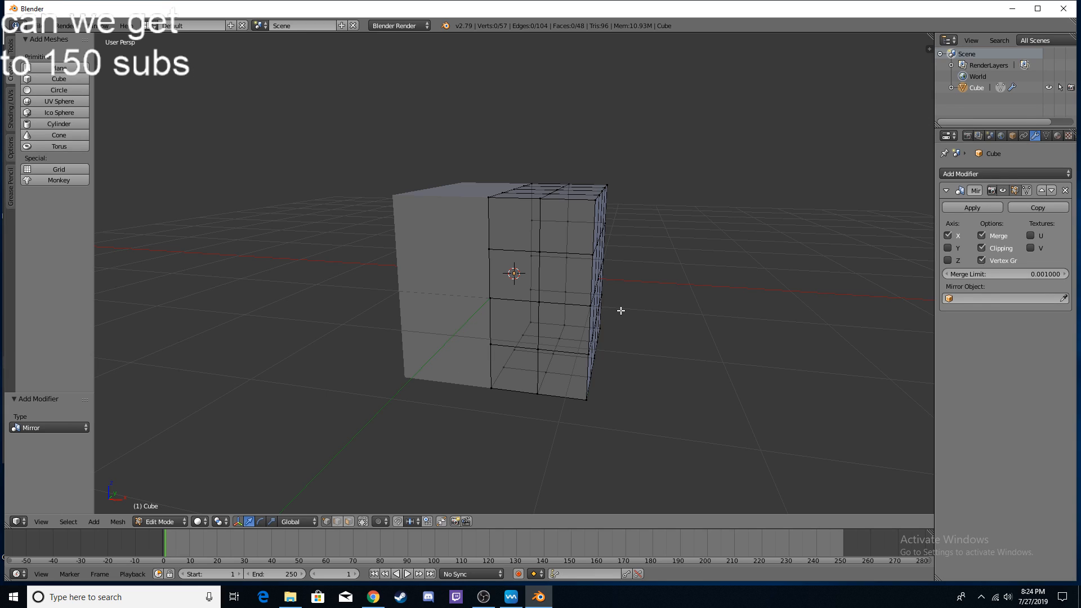
middle_click_drag(620, 310, 491, 296)
right_click(451, 291)
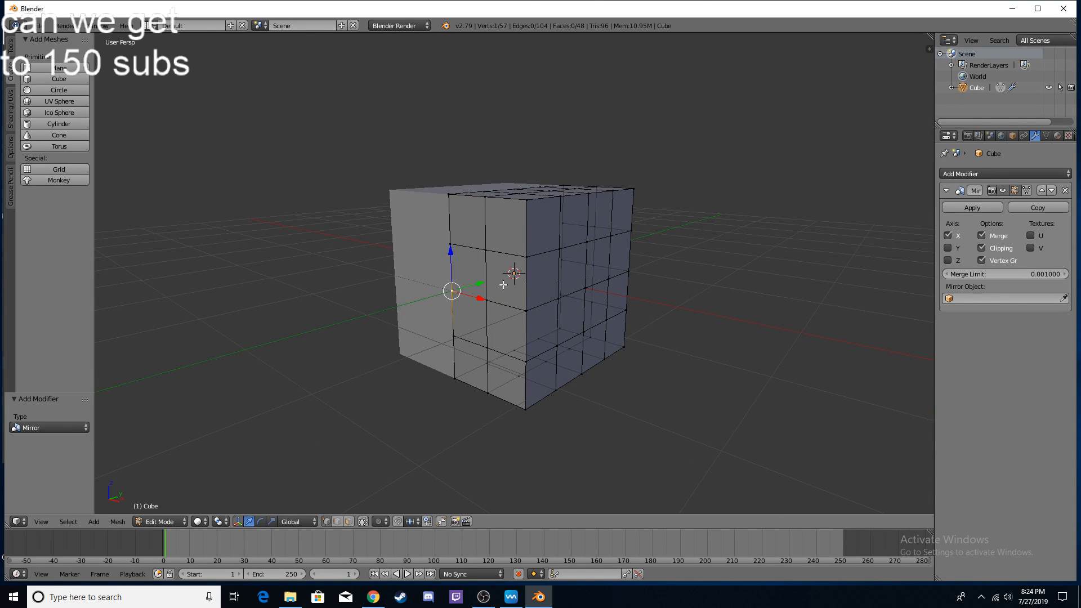
left_click_drag(480, 286, 394, 257)
key("ctrl+z")
key("ctrl+z")
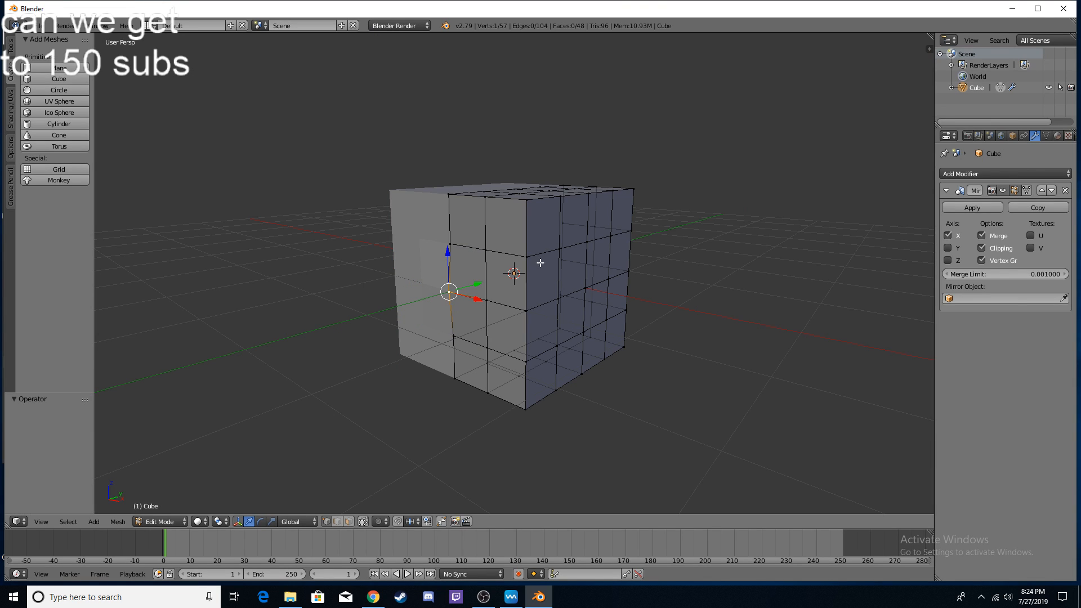
key("KP_1")
middle_click_drag(555, 314, 519, 332)
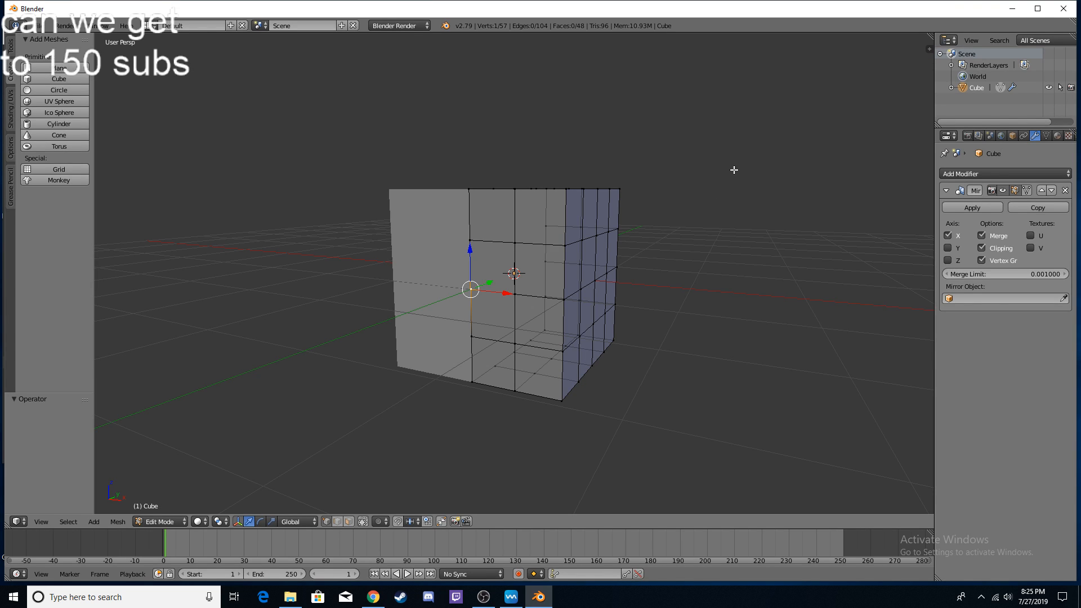
middle_click_drag(734, 170, 671, 209)
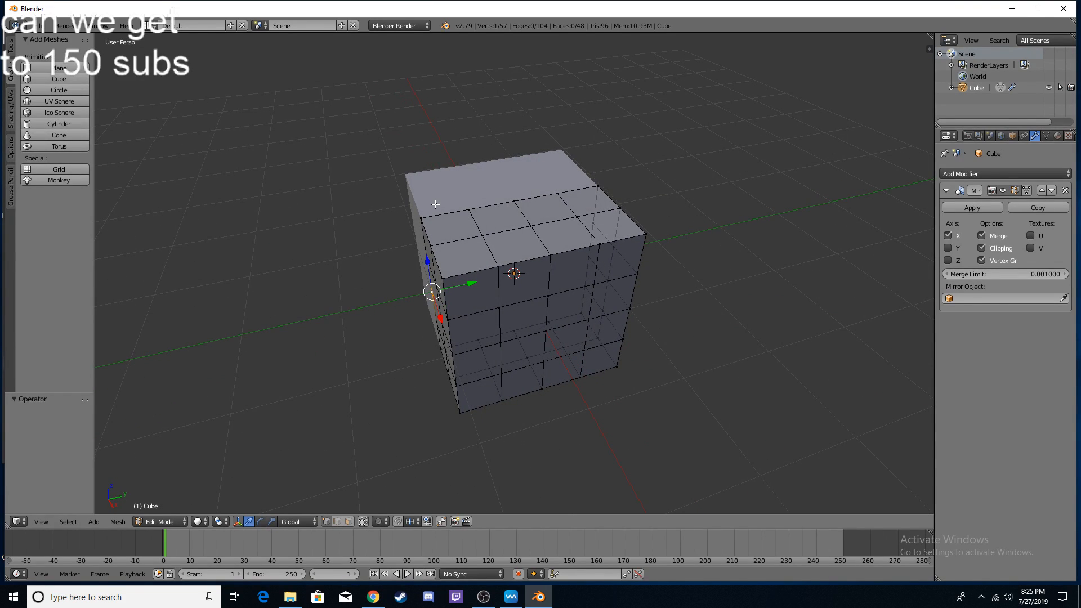
middle_click_drag(449, 184, 651, 144)
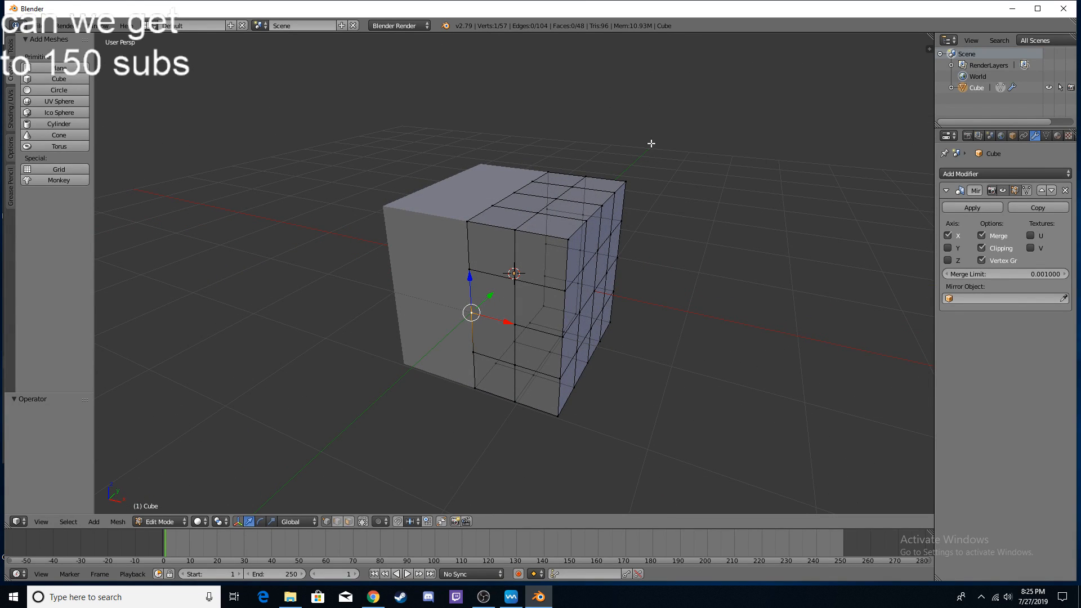
middle_click_drag(607, 231, 585, 229)
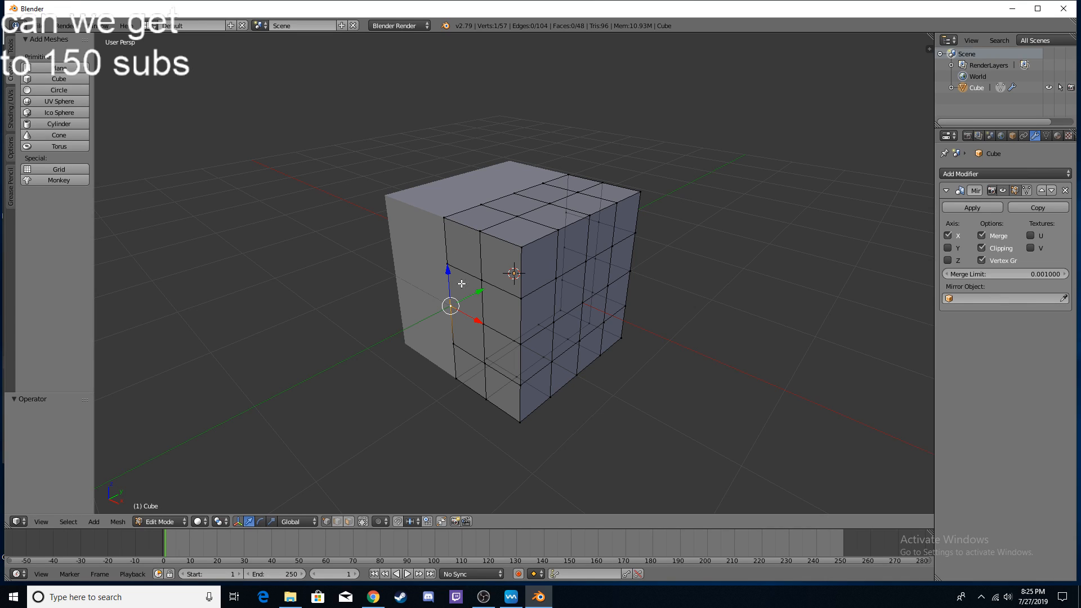
Step: Switch to edge selection and try to move the seam edge just above the front face's middle along the Y axis
left_click(340, 523)
right_click(449, 282)
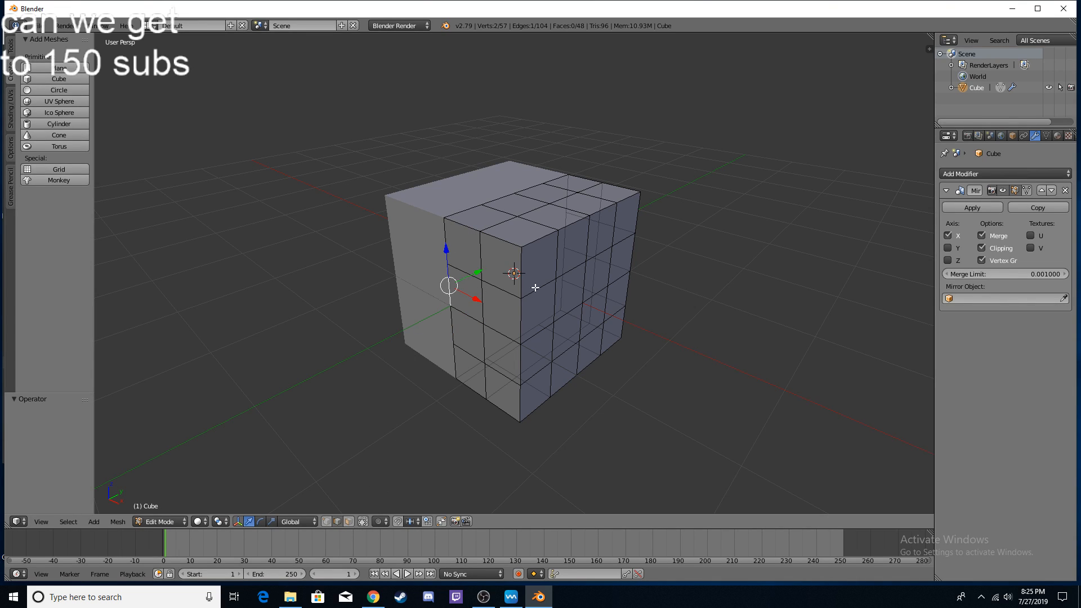
scroll(538, 288, "up", 5)
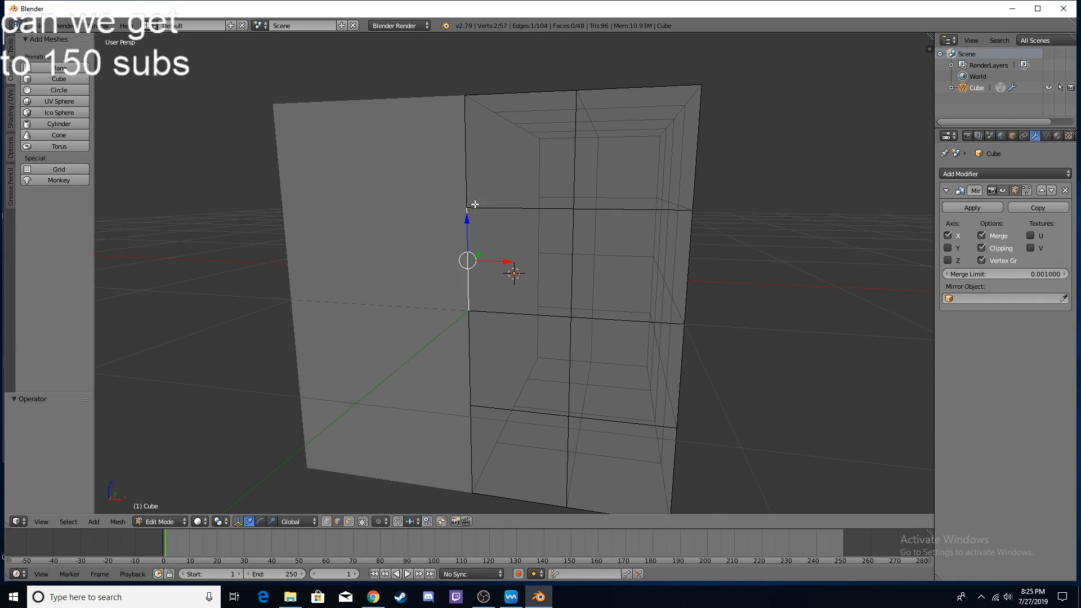
right_click(488, 209)
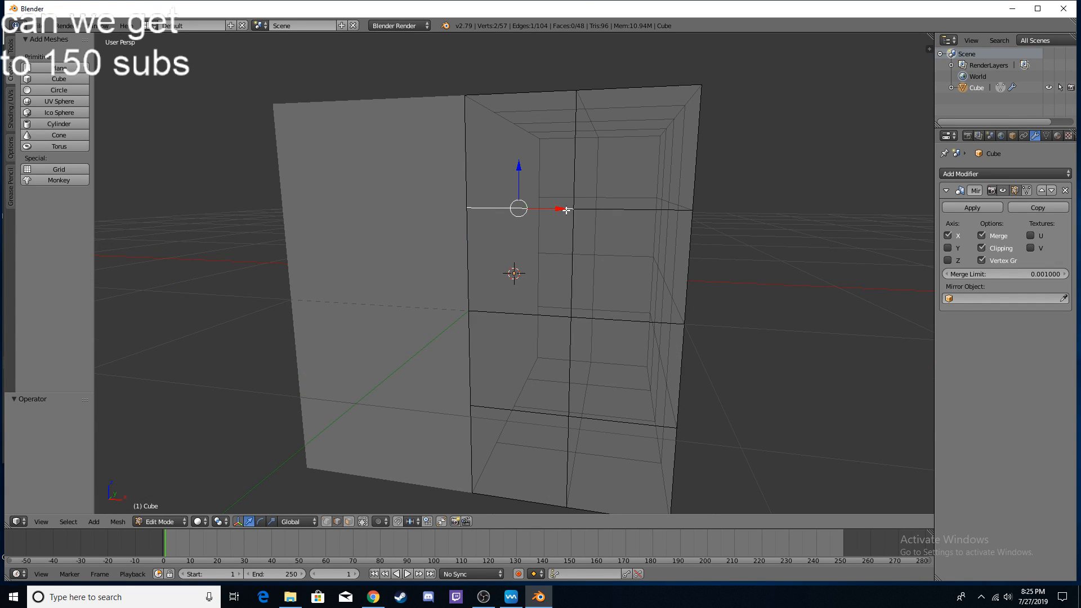
right_click(622, 208)
right_click(537, 207)
right_click(473, 280)
middle_click_drag(520, 271, 477, 274)
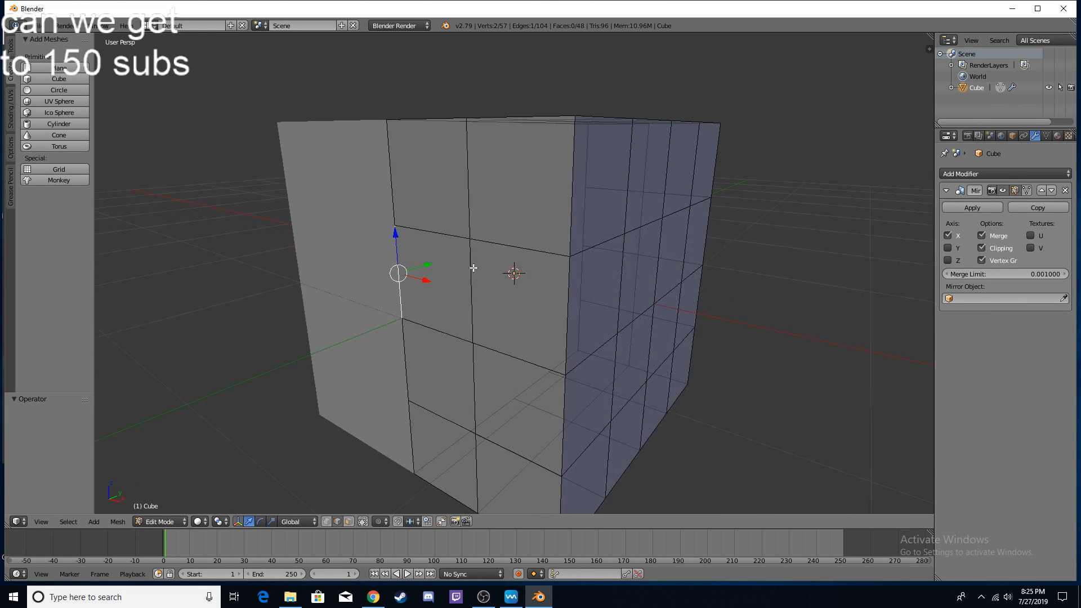
left_click_drag(428, 264, 338, 279)
key("ctrl+z")
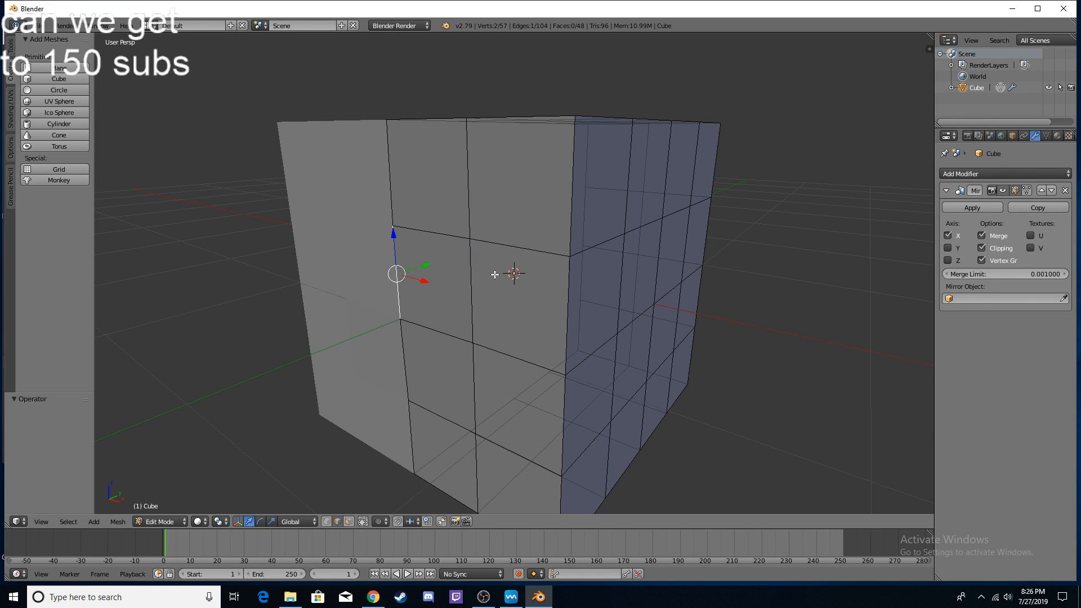
Step: Switch to face selection and try to move the topmost front face beside the mirror seam along the Y axis
left_click(348, 521)
middle_click_drag(531, 205, 562, 223)
right_click(459, 216)
left_click_drag(430, 209, 369, 224)
key("ctrl+z")
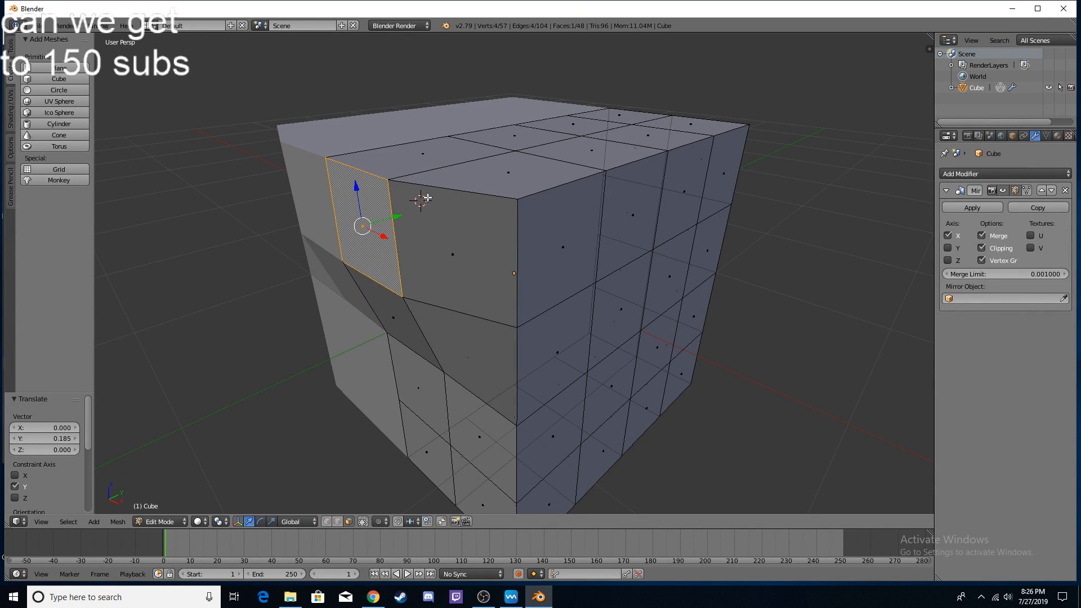
key("g")
left_click(463, 214)
key("ctrl+z")
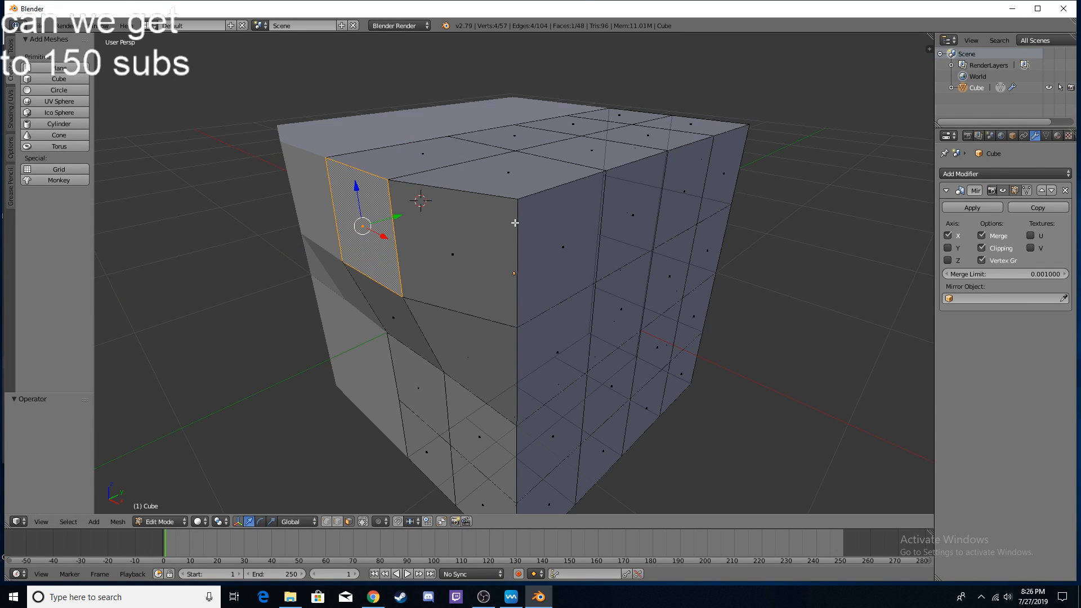
Step: Undo the remaining front-face moves and try once more to move the topmost seam face along the Y axis
key("ctrl+z")
key("ctrl+z")
key("ctrl+z")
mouse_move(558, 305)
middle_mouse_down()
mouse_move(557, 263)
mouse_move(569, 298)
middle_mouse_up()
scroll(566, 253, "down", 3)
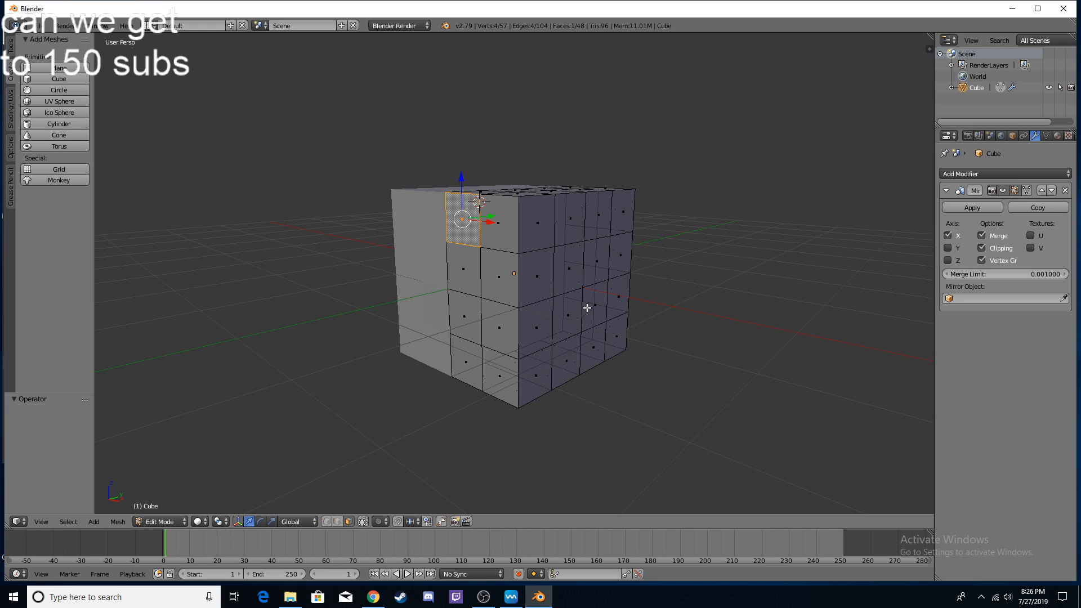
left_click_drag(493, 217, 387, 228, "ctrl")
key("ctrl+z")
Step: Select the front face beside the mirror seam, just below the cube's middle
middle_click_drag(608, 229, 590, 265)
scroll(666, 272, "down", 4)
scroll(590, 264, "up", 4)
middle_click_drag(496, 274, 592, 235, "shift")
scroll(572, 265, "up", 3)
scroll(569, 260, "down", 2)
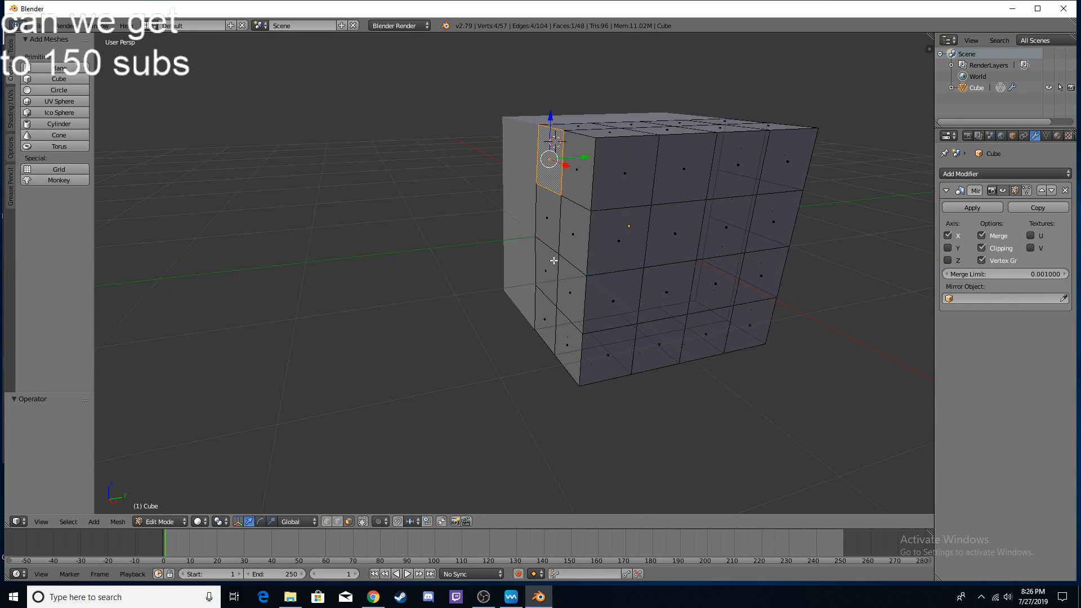
right_click(553, 261)
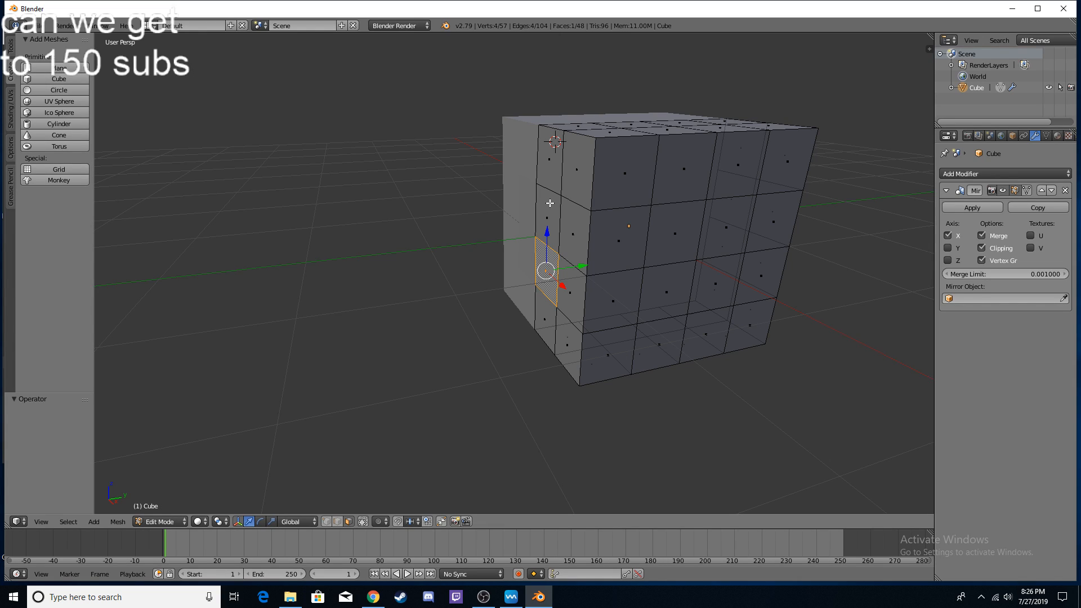
middle_click_drag(585, 209, 663, 209)
left_click(572, 220, "ctrl")
scroll(633, 230, "up", 4)
middle_click_drag(577, 224, 605, 176)
Step: Undo the recent face selections, back to the selected seam edge
key("ctrl+z")
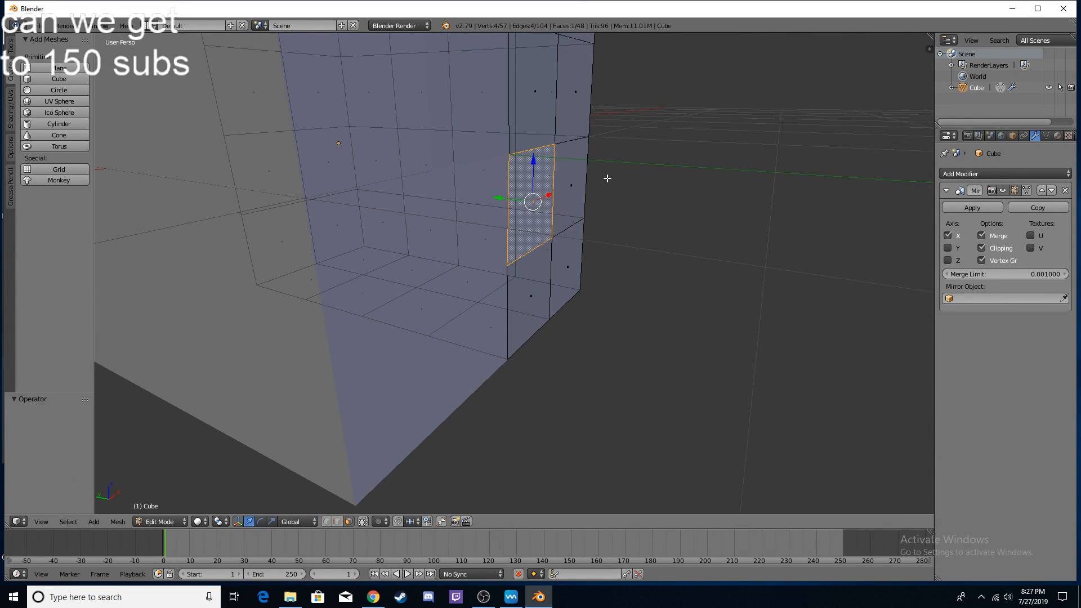
key("ctrl+z")
key("ctrl+z")
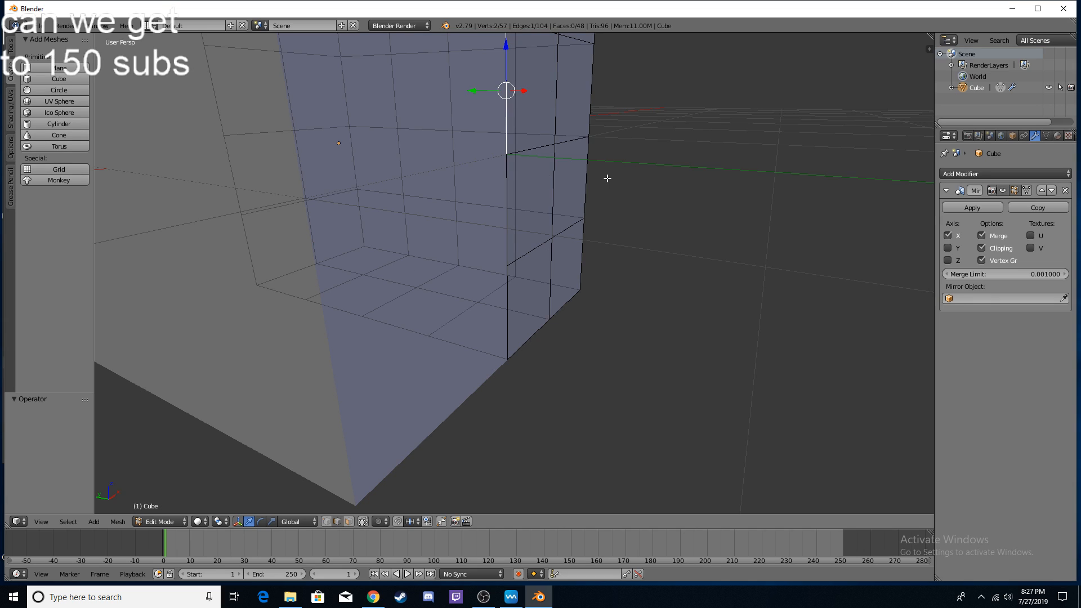
Step: Switch to face selection and select the two middle front faces beside the mirror seam
middle_click_drag(678, 161, 552, 174)
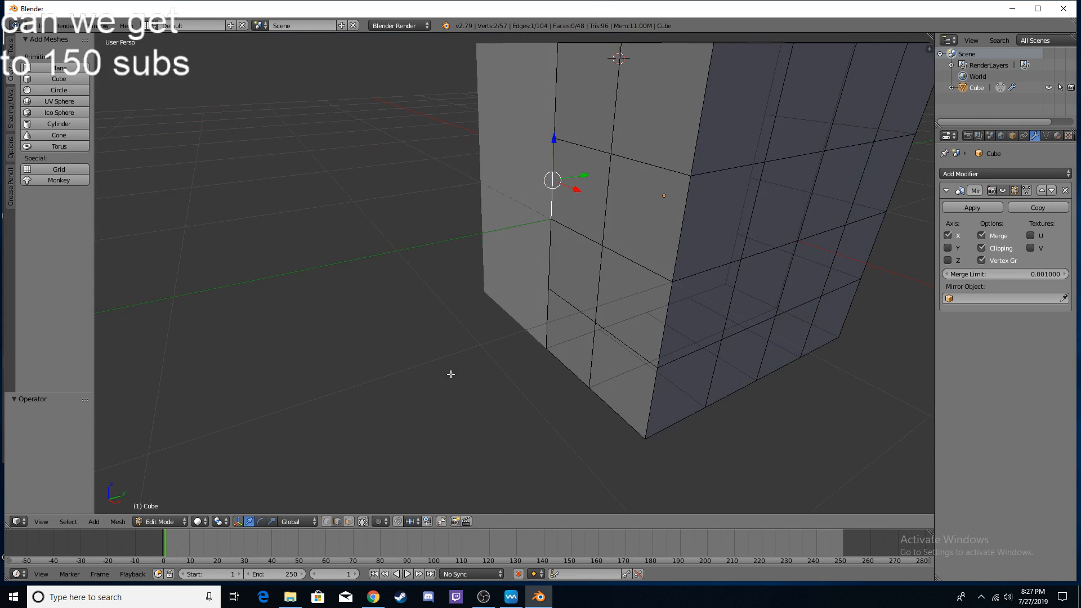
left_click(348, 522)
left_click(562, 268)
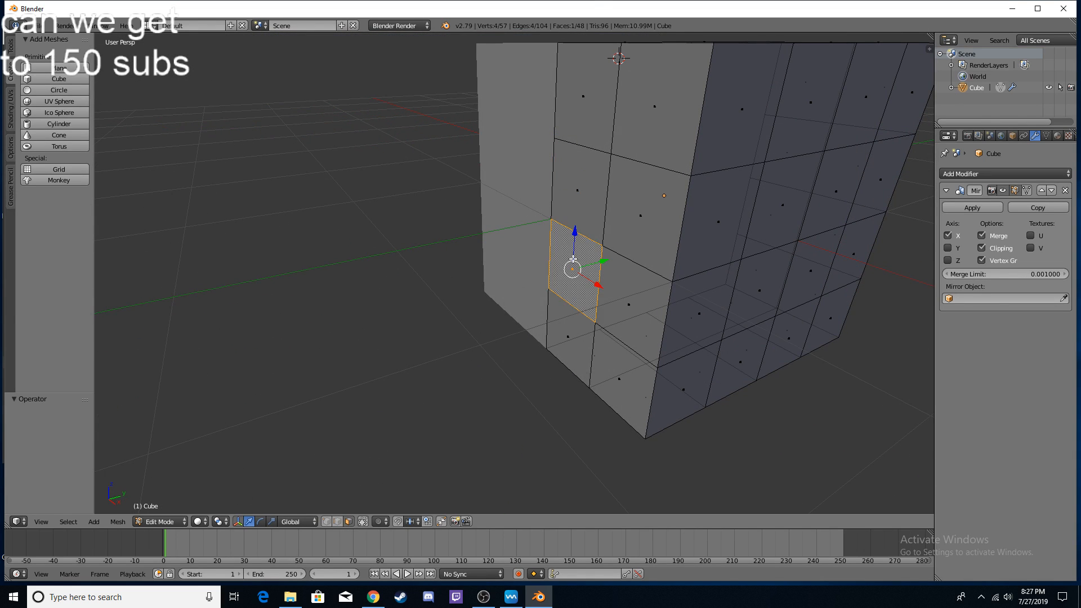
left_click(591, 184, "ctrl")
Step: Try to move the two selected front faces along the Y axis, and undo the move
left_click(604, 223)
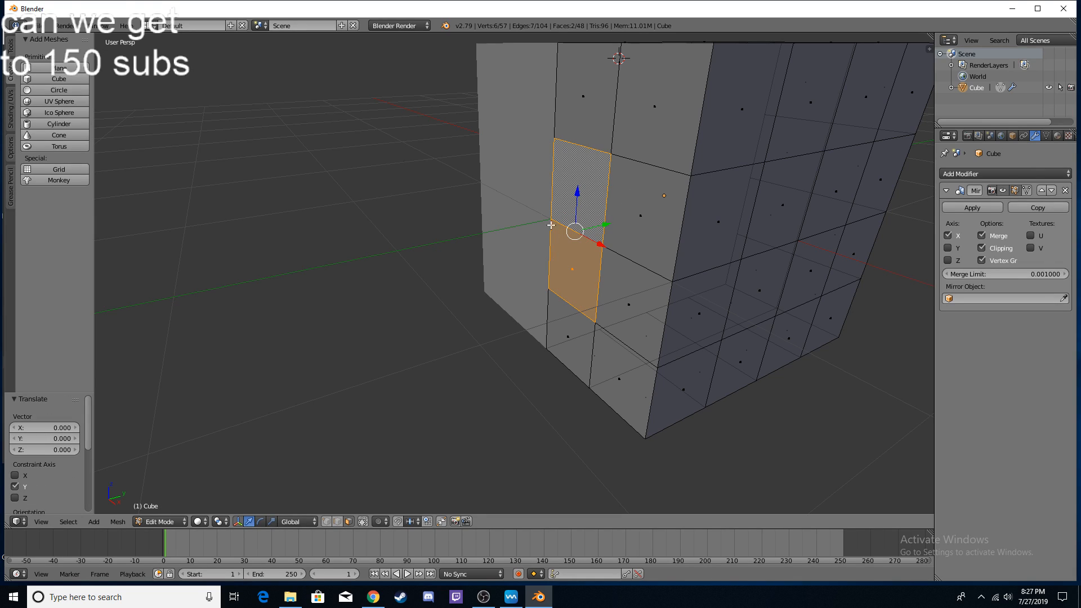
right_click(510, 231, "ctrl")
key("ctrl+z")
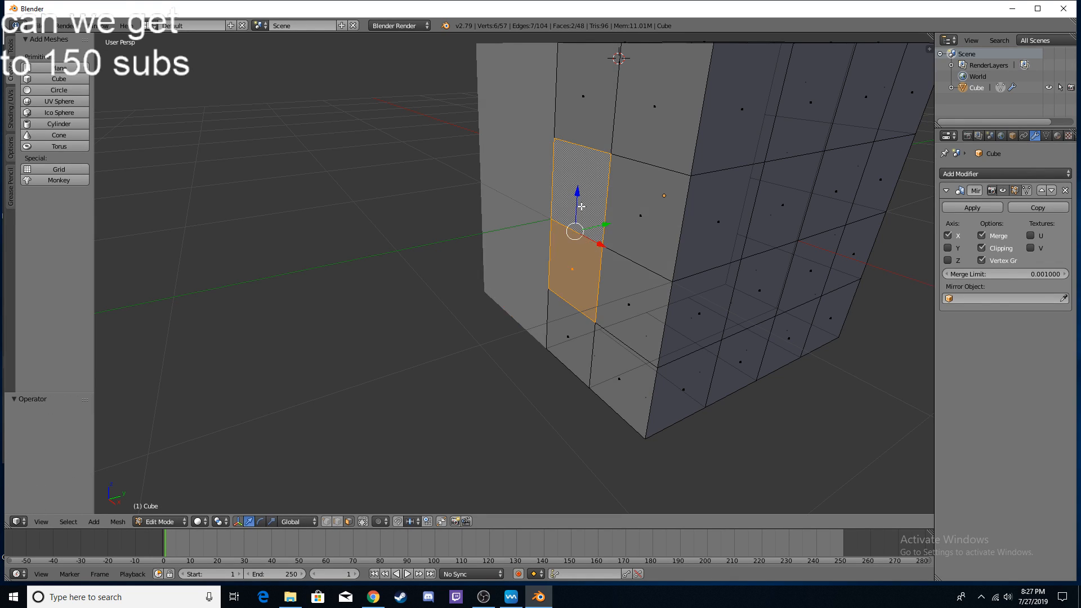
Step: Try to move the two selected faces along the X axis with the Mirror modifier's Clipping disabled, undo the move and re-enable Clipping
left_click(978, 250)
middle_click_drag(605, 226, 651, 217)
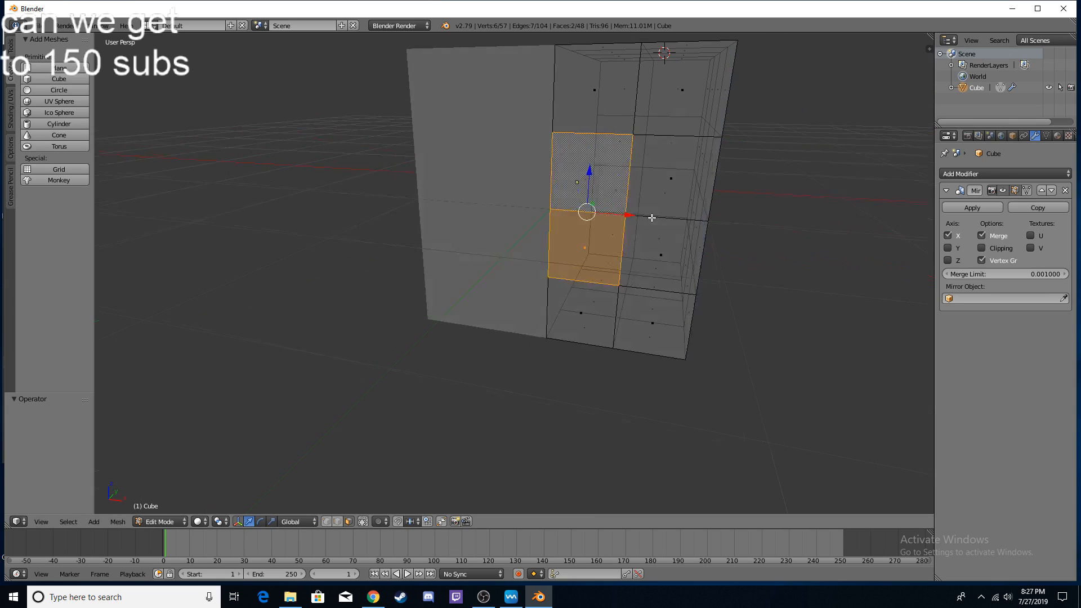
left_click(631, 215)
left_click_drag(630, 217, 425, 174)
left_click(686, 221)
key("ctrl+z")
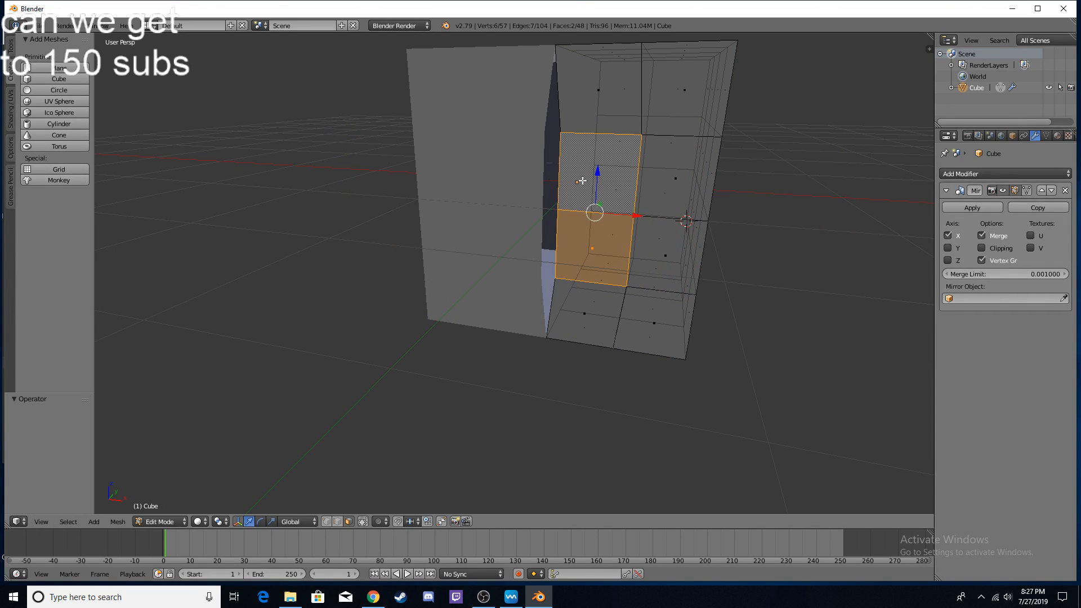
left_click(981, 247)
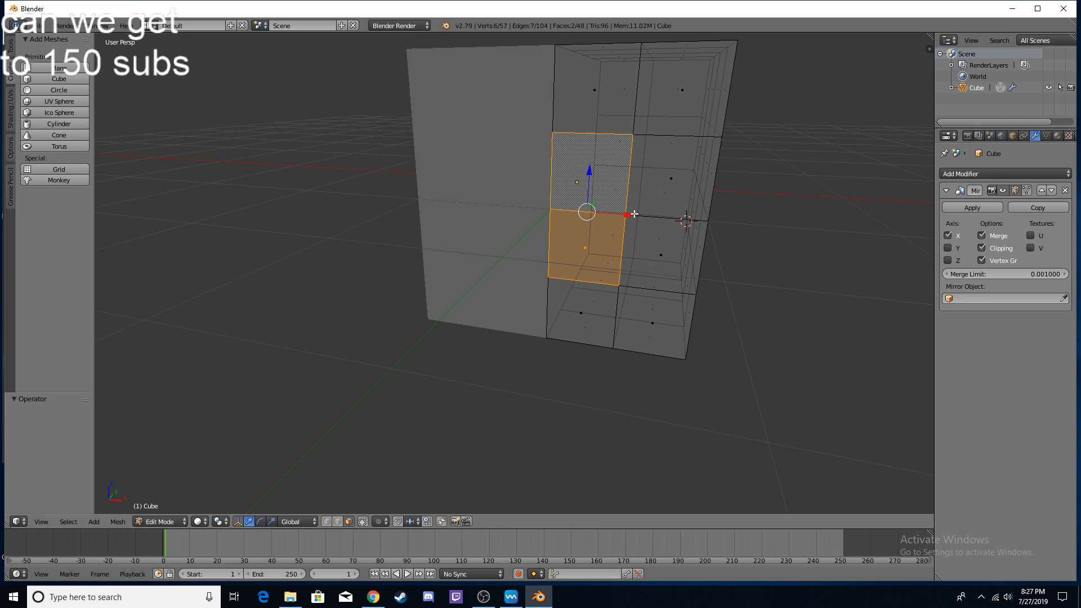
Step: Try to move the two selected front faces along the X axis and extrude them along the Y axis, undoing both attempts
mouse_move(627, 214)
left_mouse_down()
mouse_move(656, 210)
mouse_move(602, 207)
mouse_move(647, 210)
left_mouse_up()
key("ctrl+z")
middle_click_drag(699, 208, 636, 203)
scroll(580, 230, "down", 3)
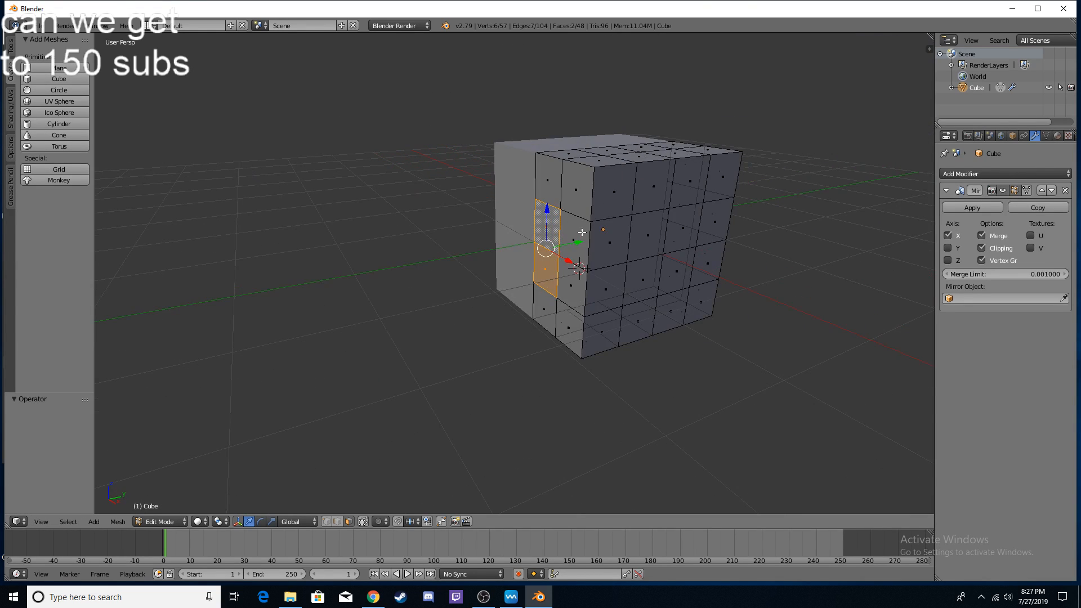
left_click(580, 242)
left_click_drag(580, 242, 498, 256)
left_click(518, 253, "ctrl")
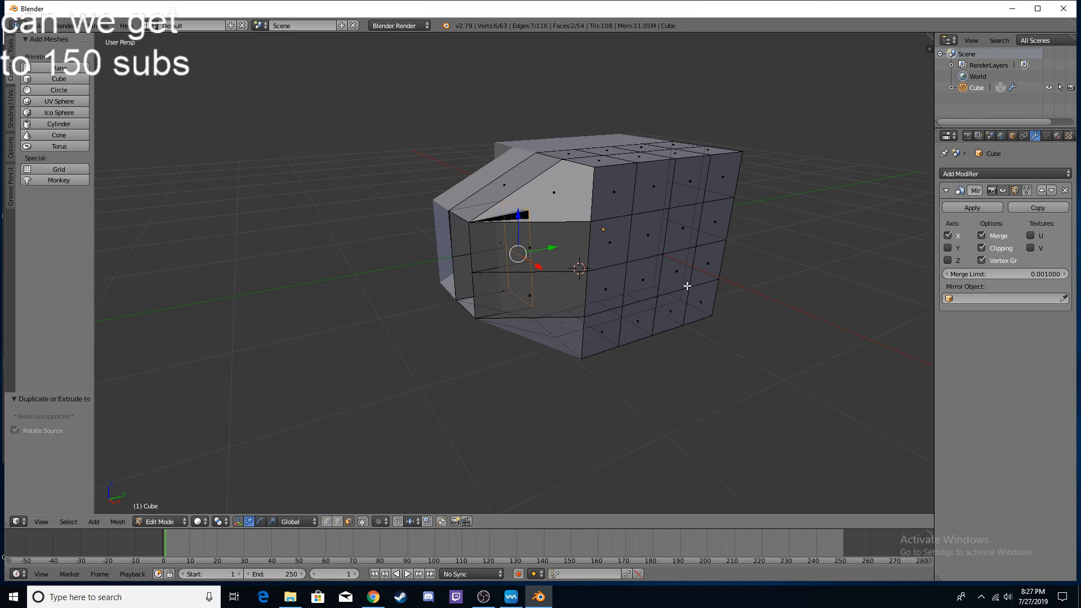
key("ctrl+z")
key("ctrl+z")
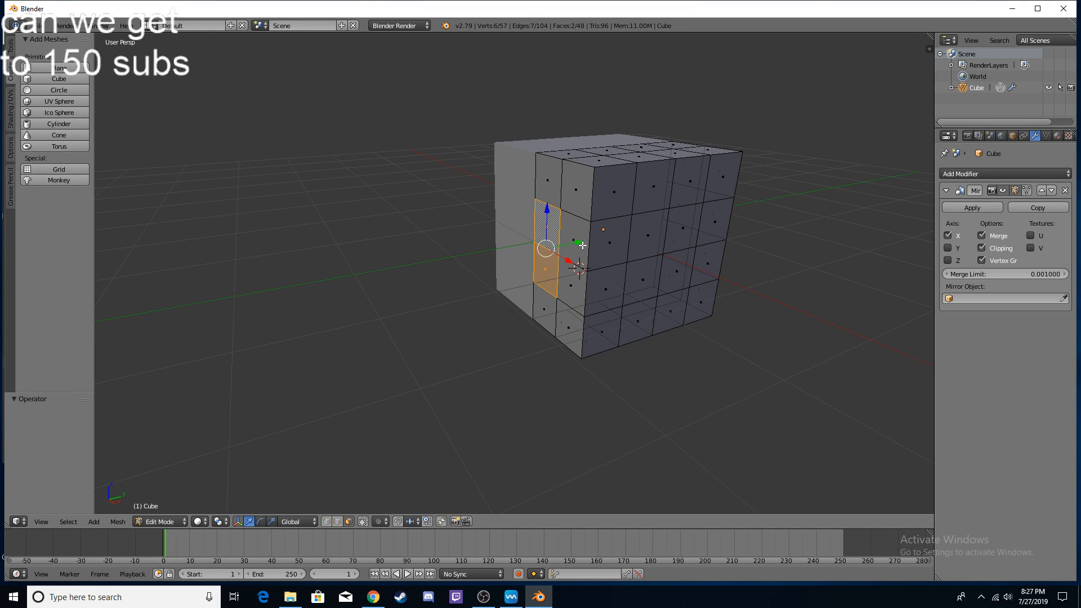
Step: Move the two selected front faces -1 unit along the Y axis
left_click(495, 248, "ctrl")
key("ctrl+z")
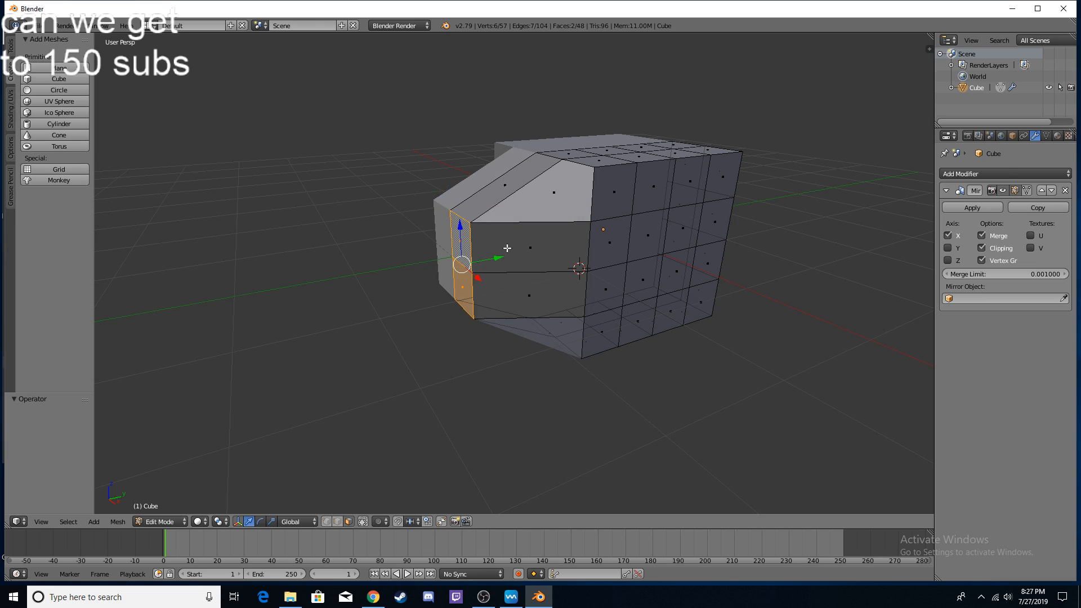
key("ctrl+z")
left_click_drag(576, 244, 497, 264)
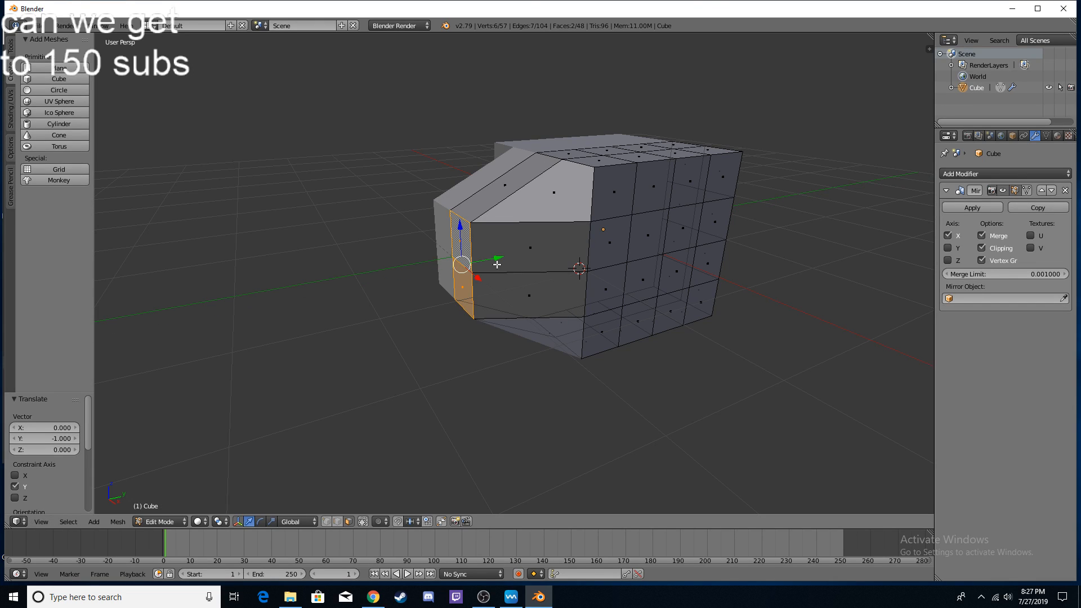
Step: Select the four middle faces on the cube's side by extending the selection from the first face with shortest-path picking
left_click(652, 281)
middle_click_drag(653, 281, 589, 233)
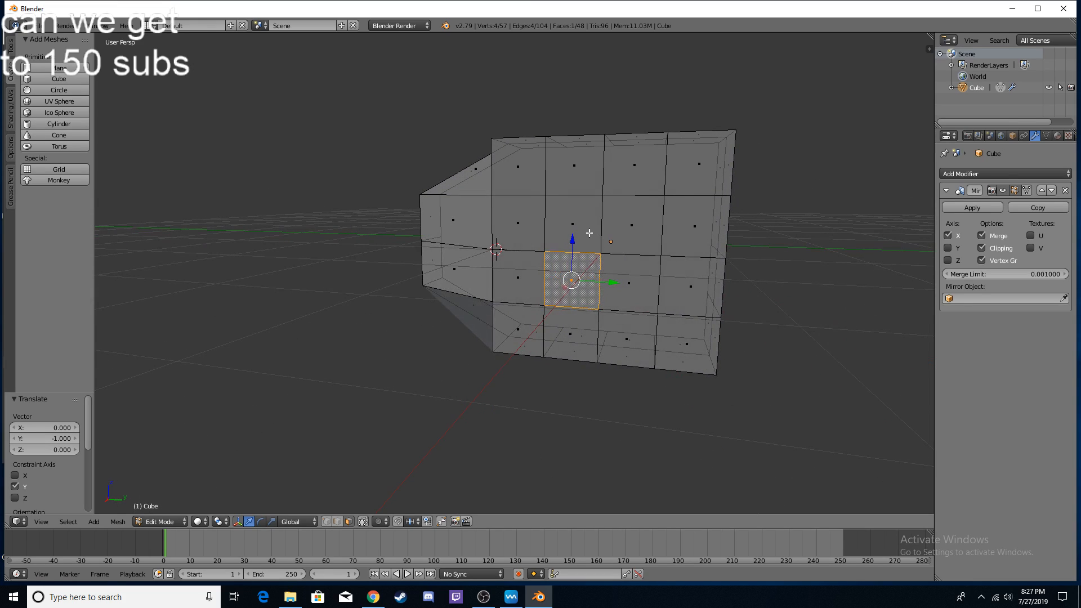
left_click(587, 230, "ctrl")
left_click(632, 224, "ctrl")
left_click(635, 293, "ctrl")
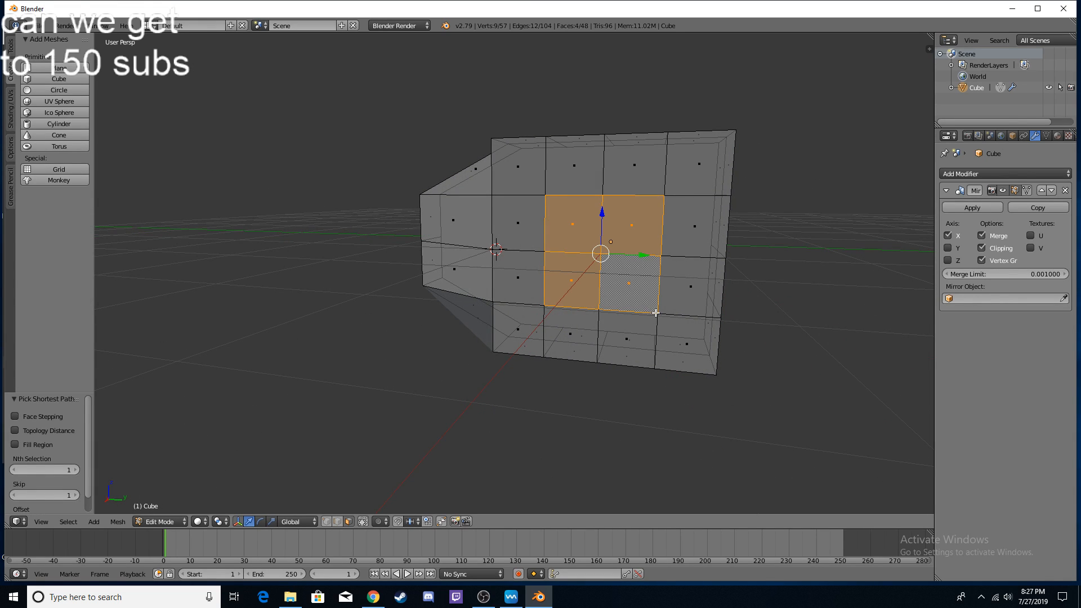
Step: Select single faces on the cube's side one at a time, ending on the end face of the lower-middle row
left_click(523, 257)
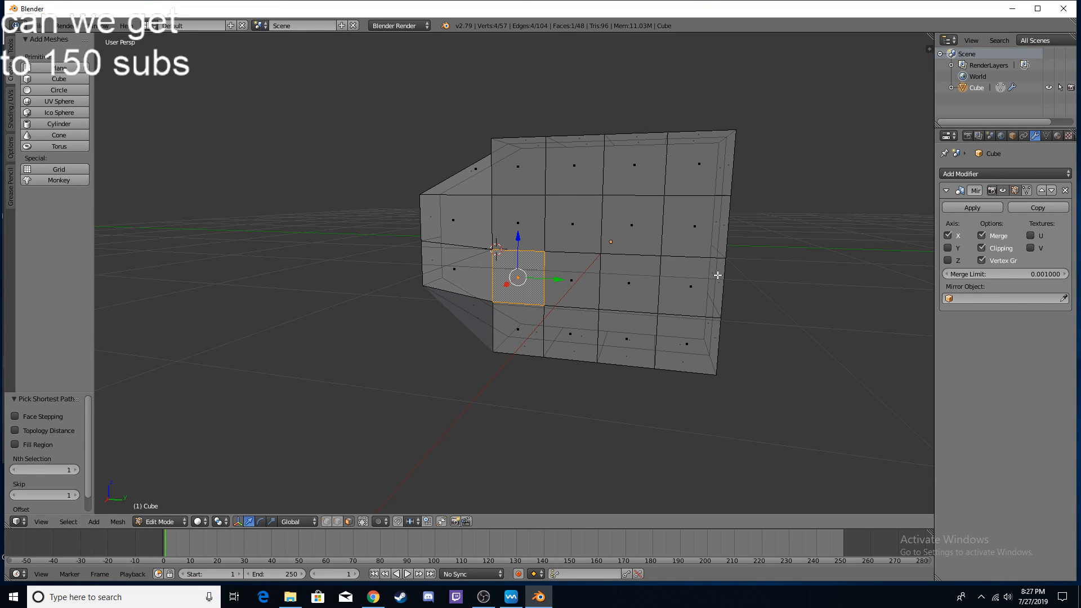
left_click(520, 167)
right_click(659, 238)
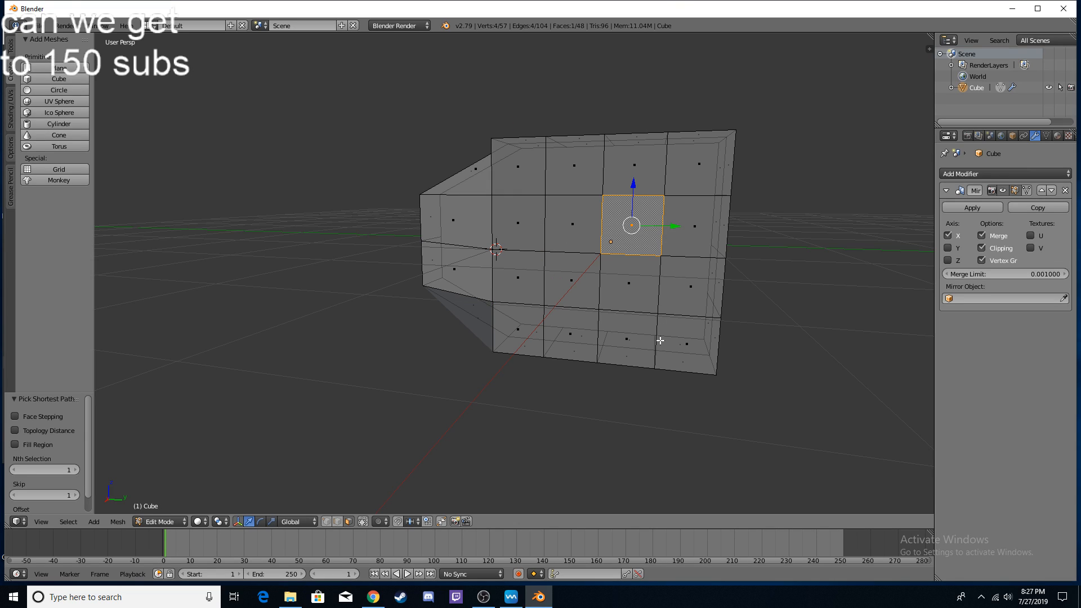
right_click(696, 310)
right_click(693, 280)
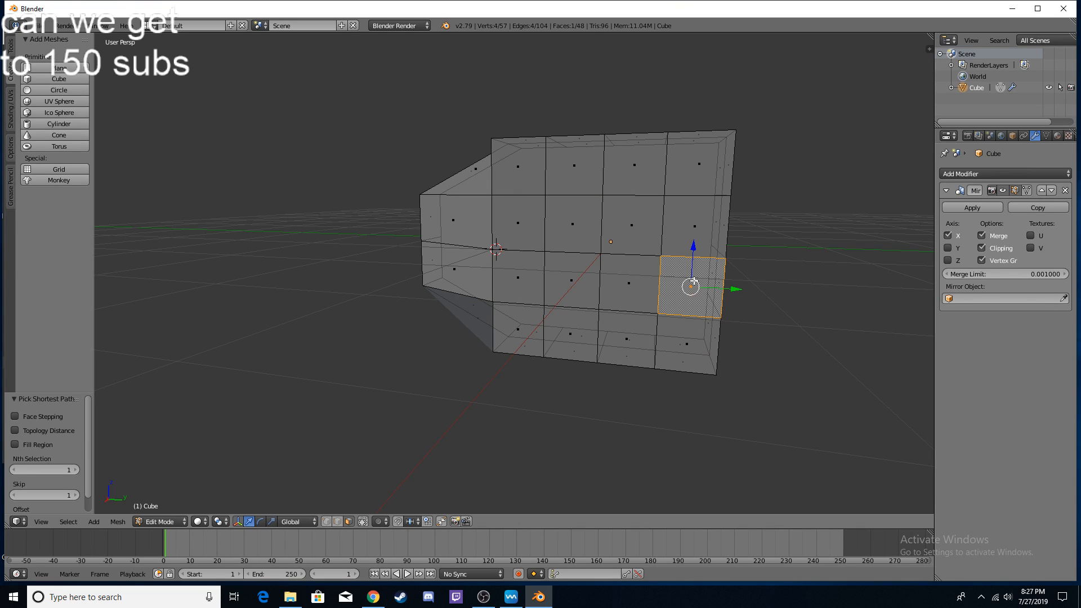
Step: Add adjoining side faces to the selection, and replace it with the lower-middle row of four faces using shortest-path picking
right_click(631, 275, "shift")
right_click(618, 231, "shift")
right_click(662, 218, "shift")
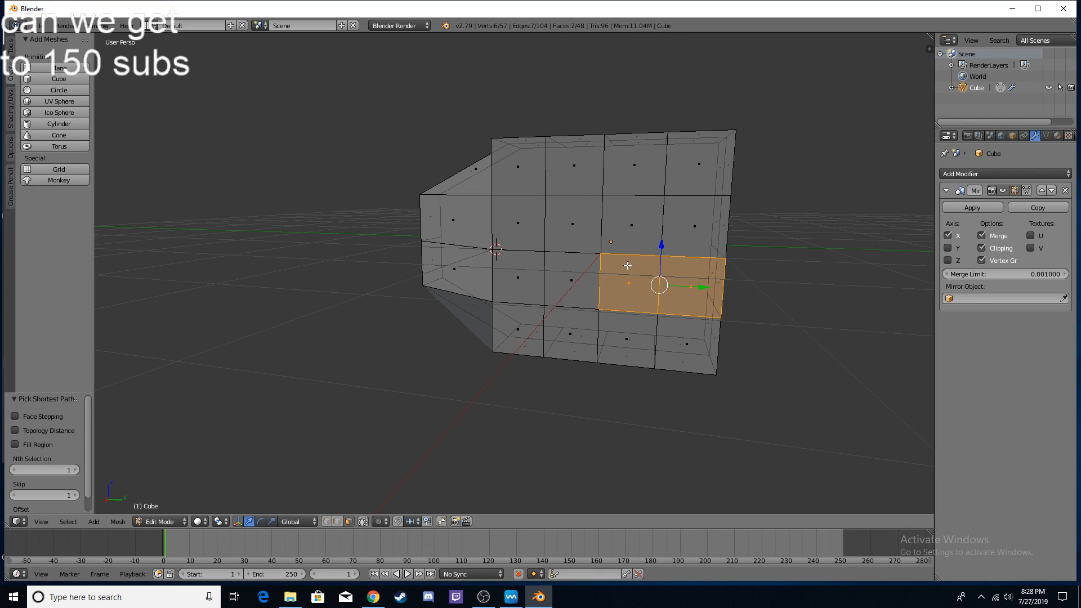
right_click(714, 291)
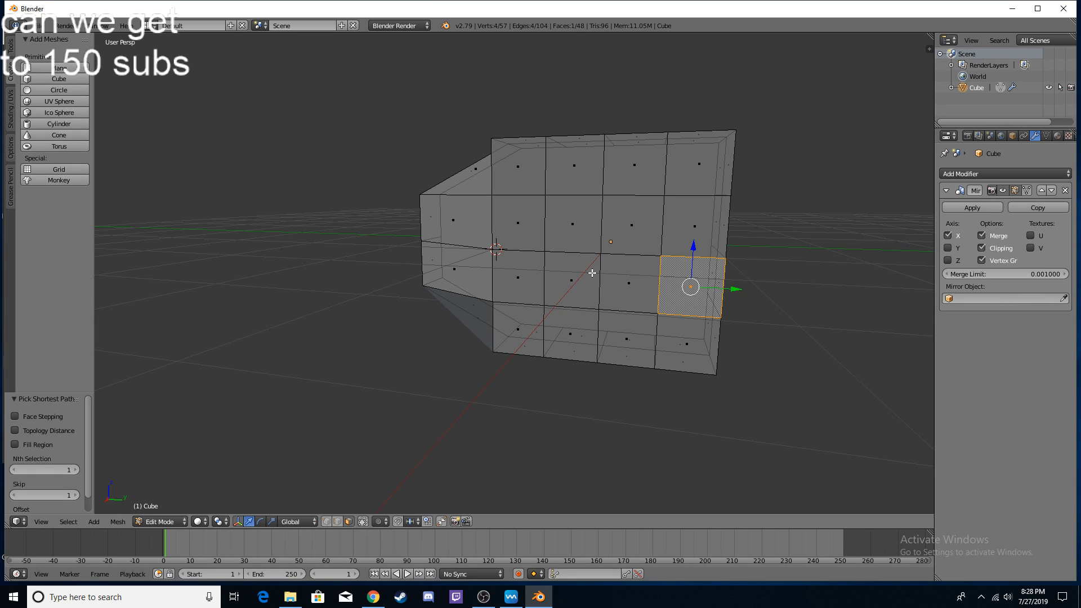
right_click(530, 265, "ctrl")
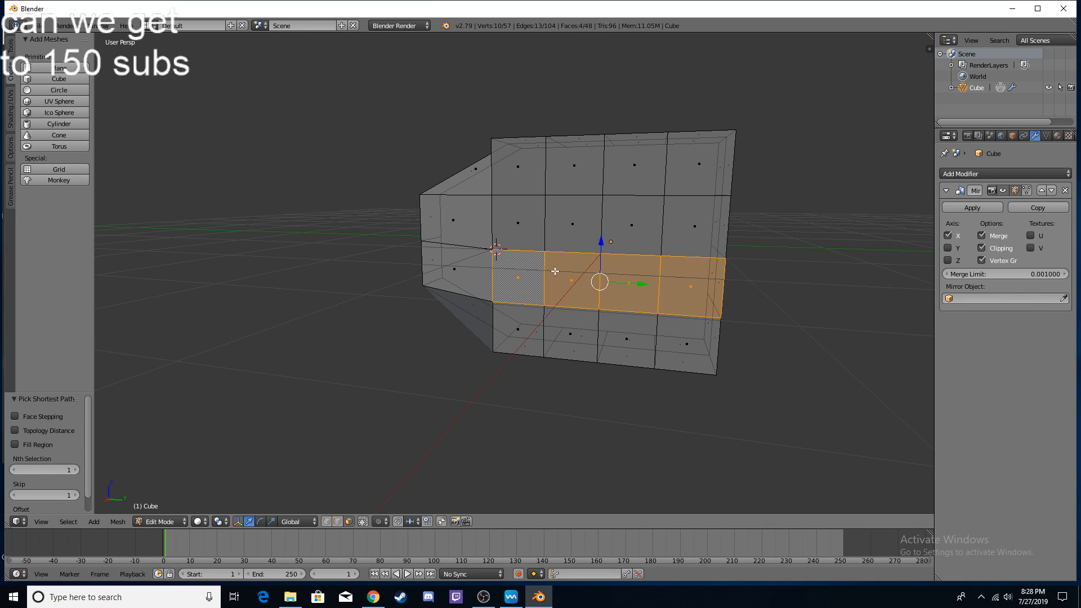
Step: Select four separate faces on the side and top, try moving them along the Z and X axes, and undo the moves
right_click(701, 283)
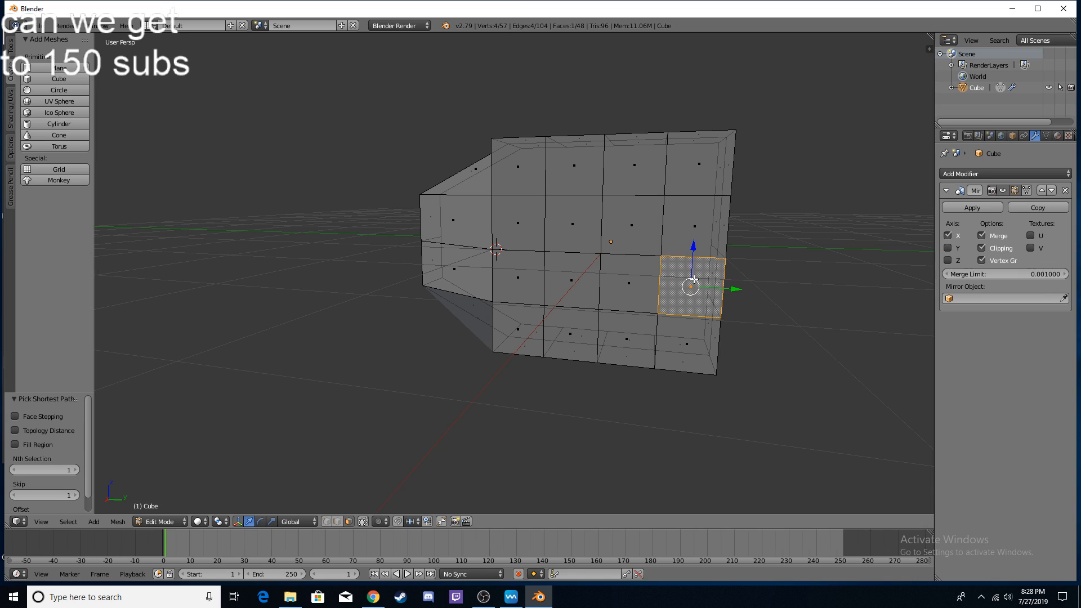
right_click(542, 271, "shift")
right_click(682, 155, "shift")
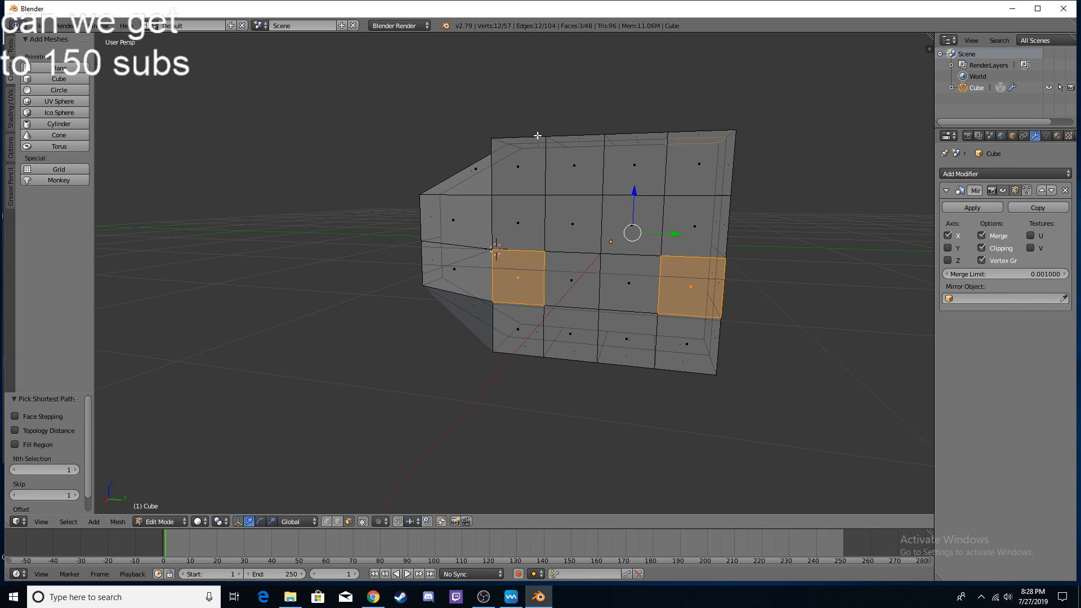
right_click(573, 158, "shift")
middle_click_drag(767, 206, 611, 228)
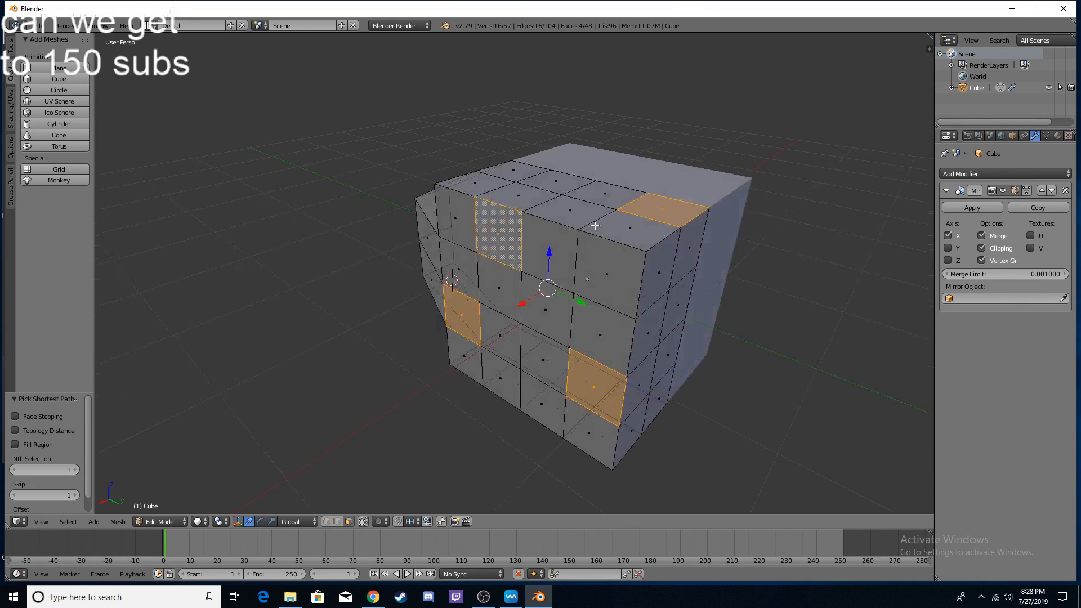
left_click_drag(546, 251, 549, 176)
left_click_drag(527, 264, 489, 283)
middle_click_drag(532, 281, 584, 266)
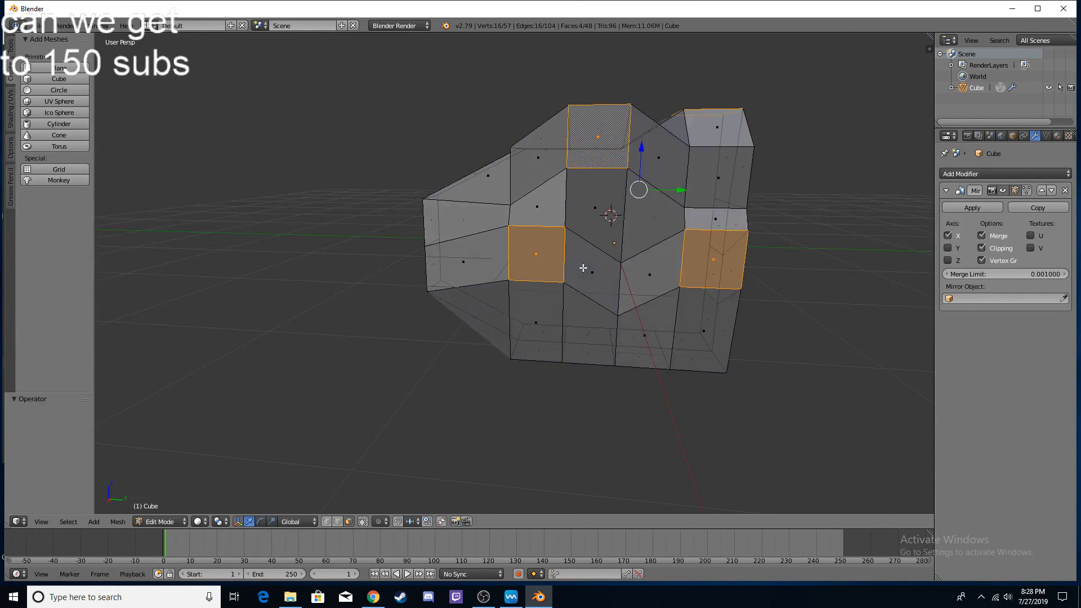
middle_click_drag(802, 254, 735, 255)
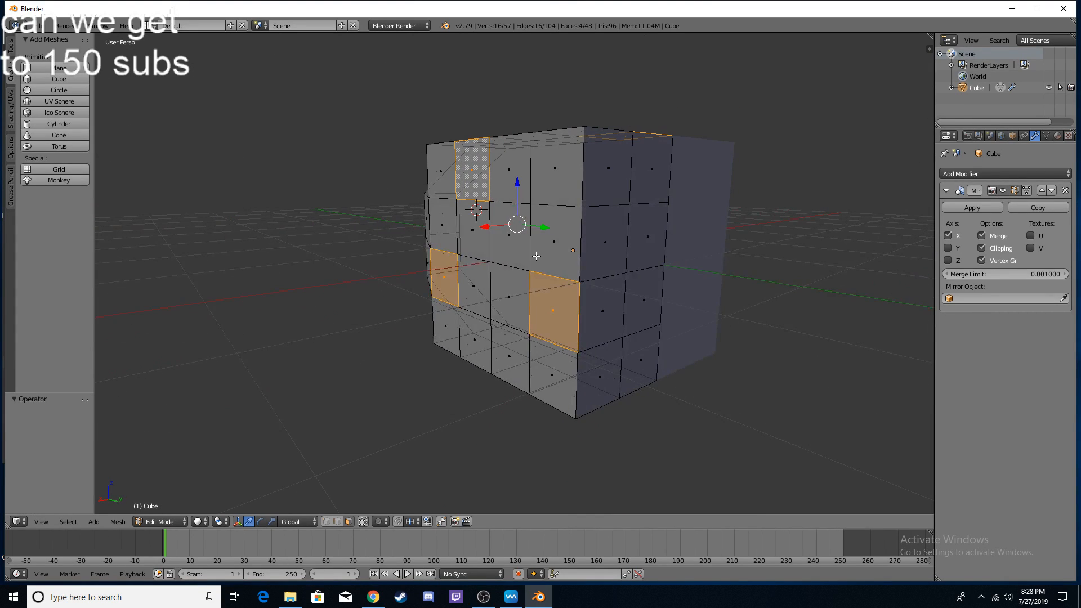
Step: Select the four middle faces on the cube's side
middle_click_drag(537, 256, 594, 262)
right_click(581, 281)
right_click(628, 221, "shift")
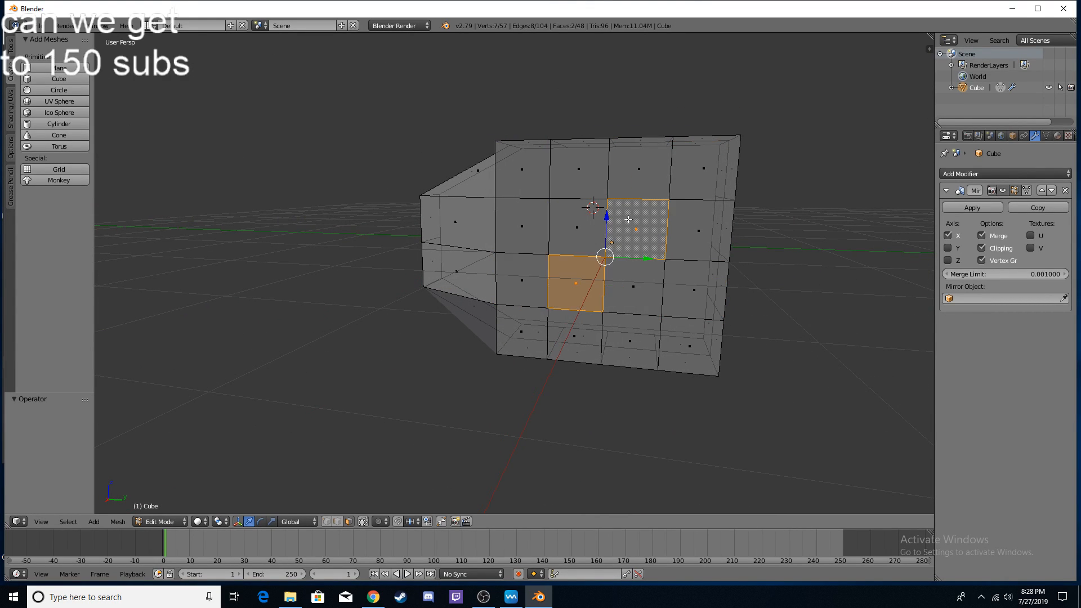
right_click(584, 221, "shift")
right_click(630, 275, "shift")
Step: Try to move the four selected side faces 1 unit along the X axis and extrude them further outward, and undo both
middle_click_drag(687, 272, 565, 287)
left_click_drag(432, 295, 353, 309, "ctrl")
scroll(425, 323, "down", 3)
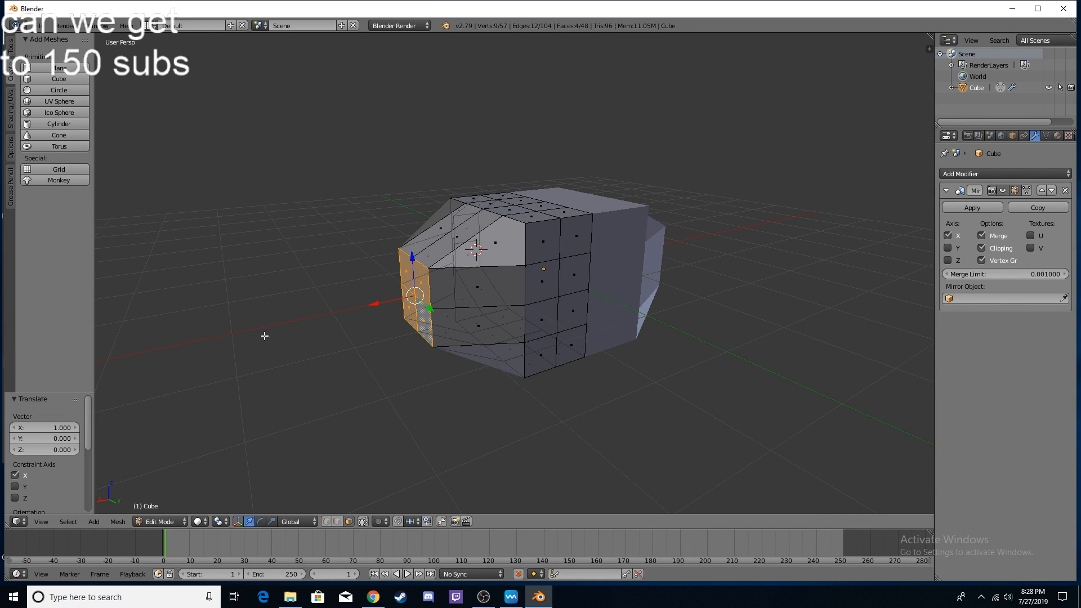
key("e")
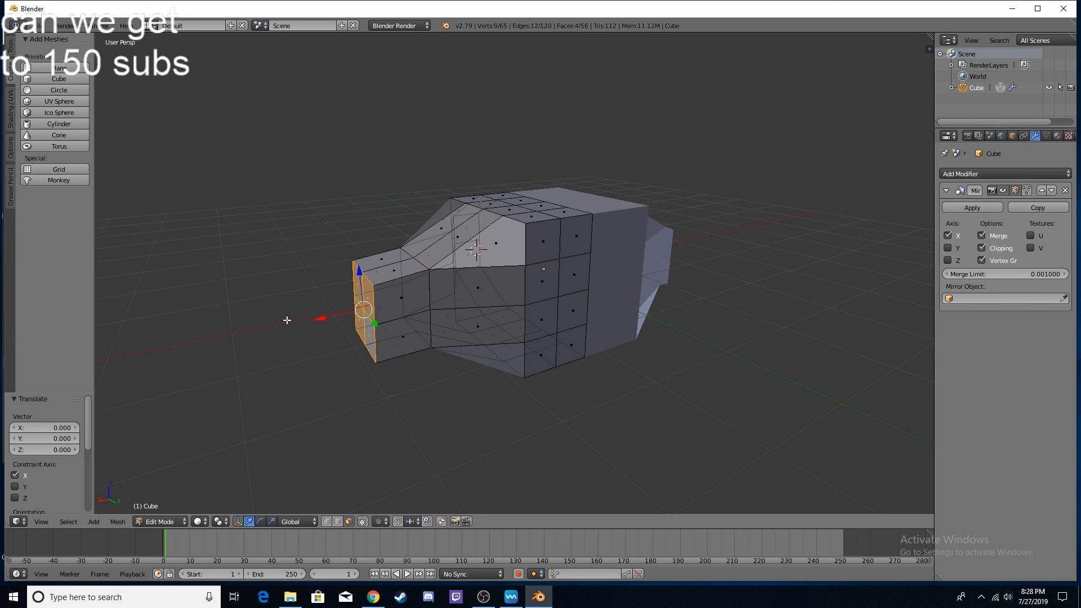
middle_click_drag(287, 320, 434, 289)
scroll(479, 281, "up", 3)
middle_click_drag(574, 276, 408, 294)
key("ctrl+z")
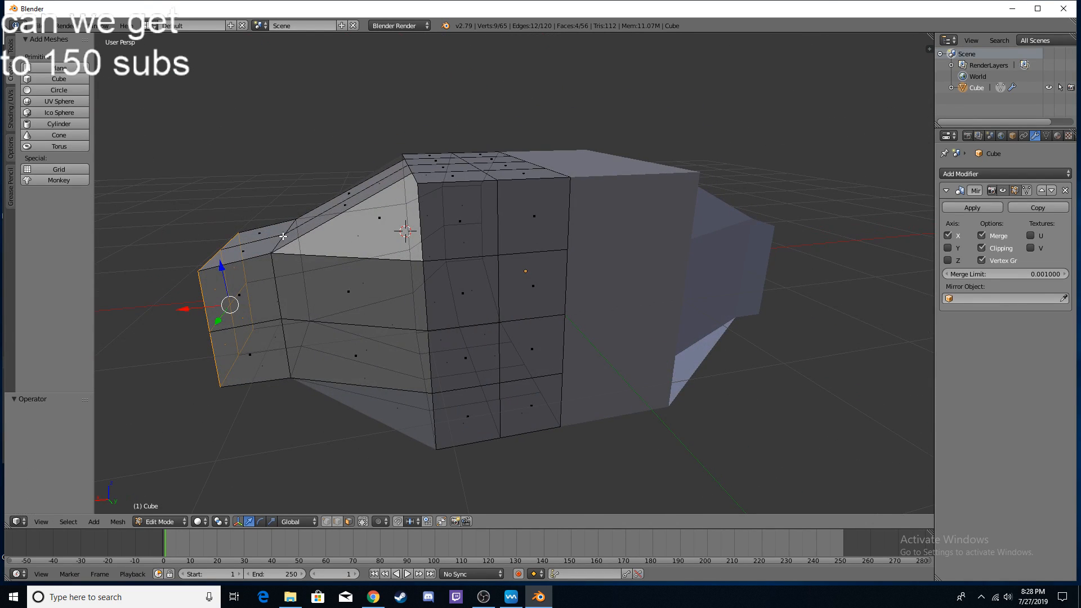
key("ctrl+z")
key("ctrl+z")
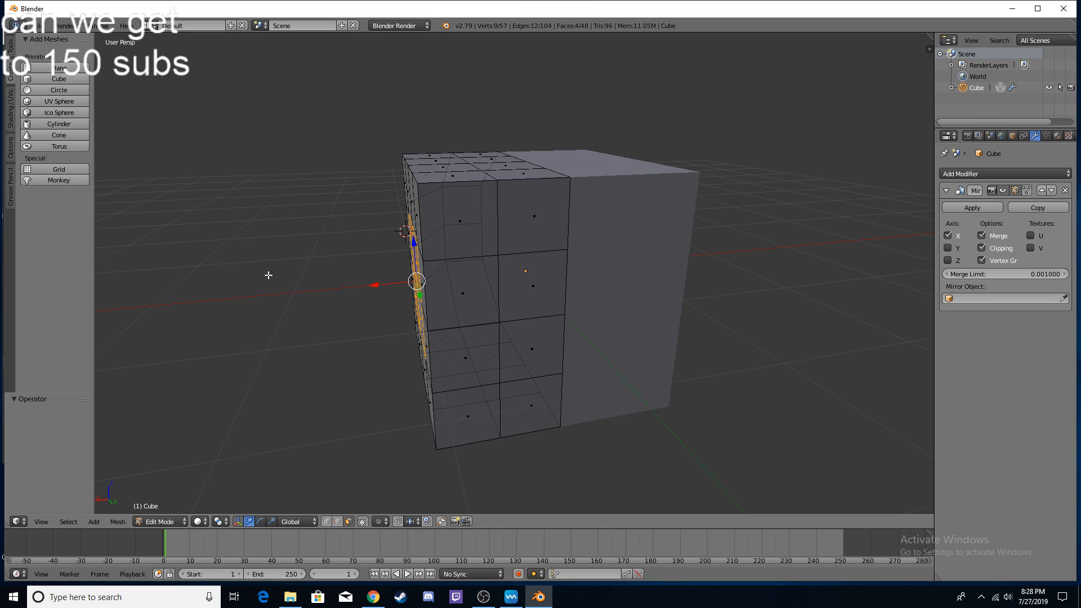
Step: Move the four selected side faces 1 unit outward along the X axis without extruding them
left_click_drag(377, 286, 308, 281, "ctrl")
left_click(273, 289, "ctrl")
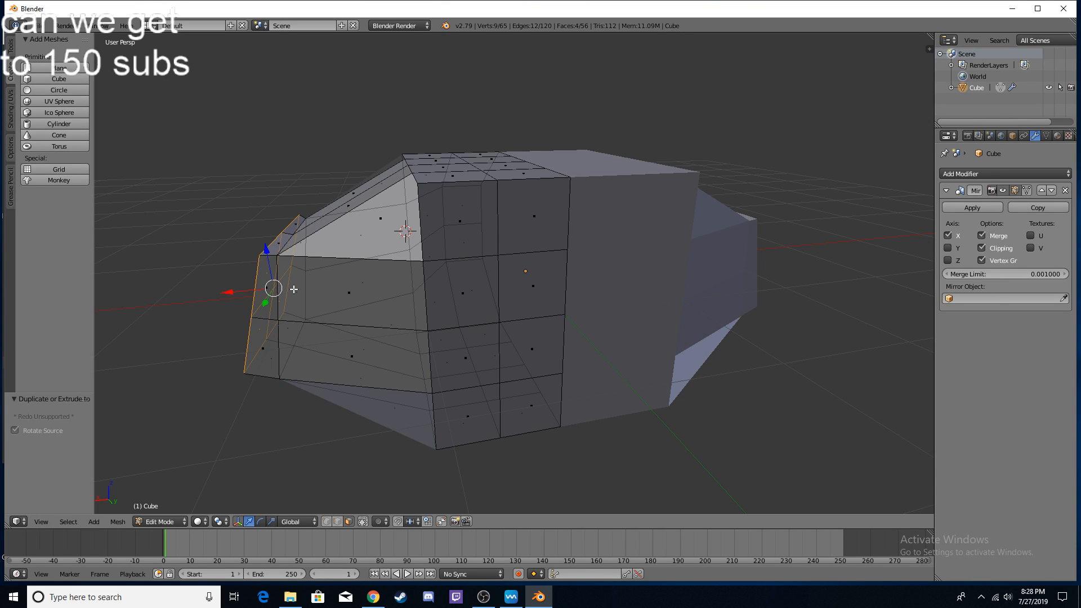
key("ctrl+z")
left_click_drag(377, 284, 280, 292, "ctrl")
Step: Select the two middle back faces beside the mirror seam and move them outward along the Y axis
middle_click_drag(490, 301, 555, 294)
scroll(543, 294, "down", 3)
right_click(569, 296)
right_click(570, 267, "ctrl")
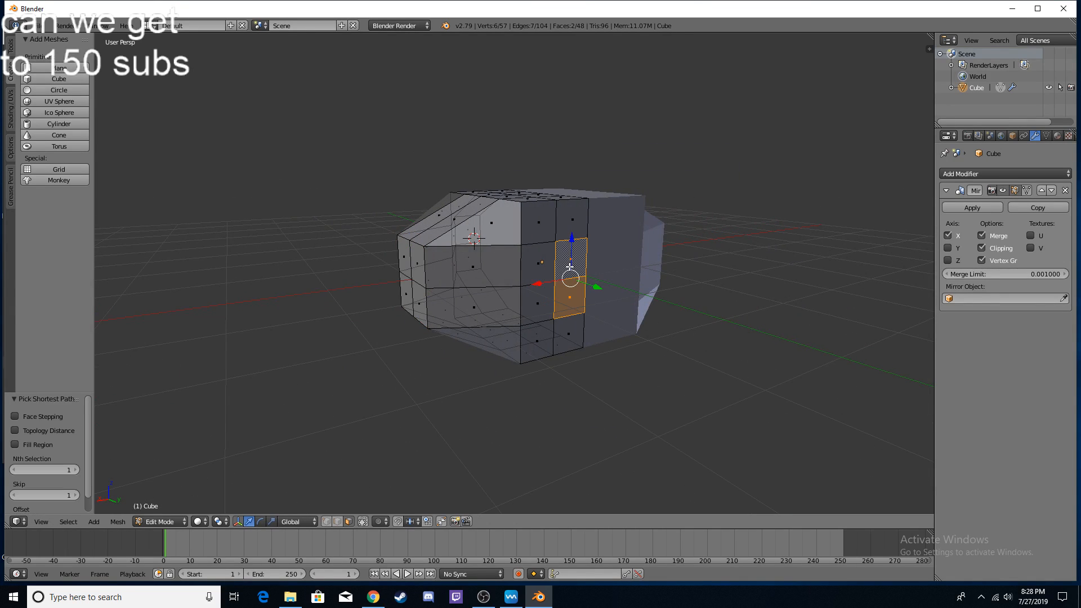
left_click_drag(593, 289, 656, 318, "ctrl")
Step: Select the two middle top faces beside the mirror seam and move them up along the Z axis
middle_click_drag(653, 318, 534, 283)
right_click(535, 306)
right_click(528, 277, "ctrl")
left_click_drag(526, 280, 524, 225, "ctrl")
Step: Select the two middle bottom faces beside the mirror seam and move them -1 unit along the Z axis
middle_click_drag(534, 343, 520, 213)
right_click(514, 242)
right_click(523, 200, "ctrl")
left_click_drag(522, 217, 525, 251, "ctrl")
middle_click_drag(524, 251, 598, 305)
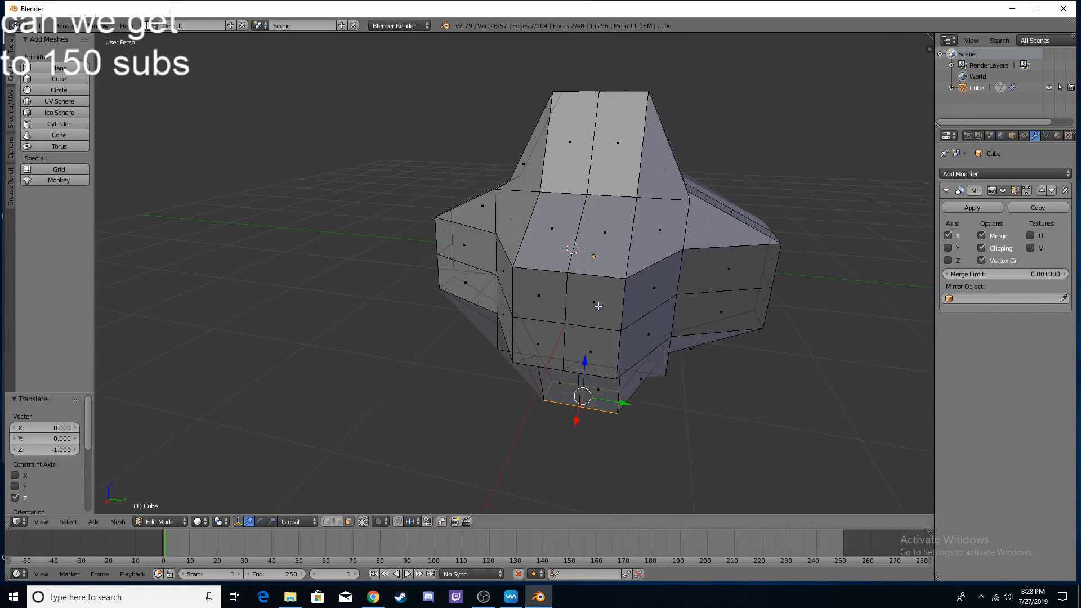
Step: In edge selection mode, select the two middle vertical edges of the side protrusion and move them 1 unit along the X axis
middle_click_drag(656, 276, 630, 242)
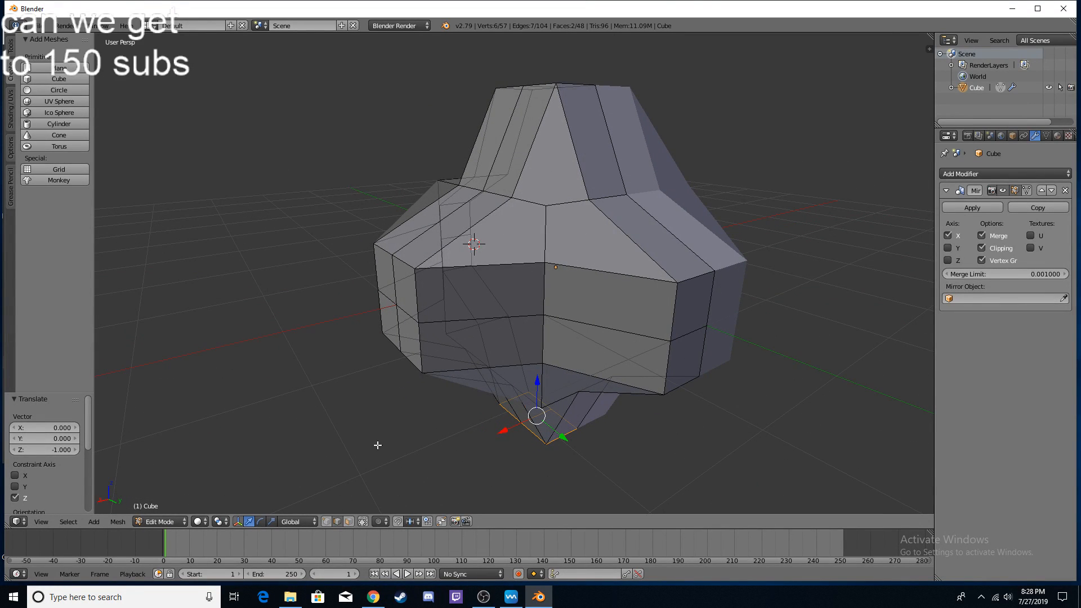
middle_click_drag(367, 458, 479, 373)
right_click(510, 285)
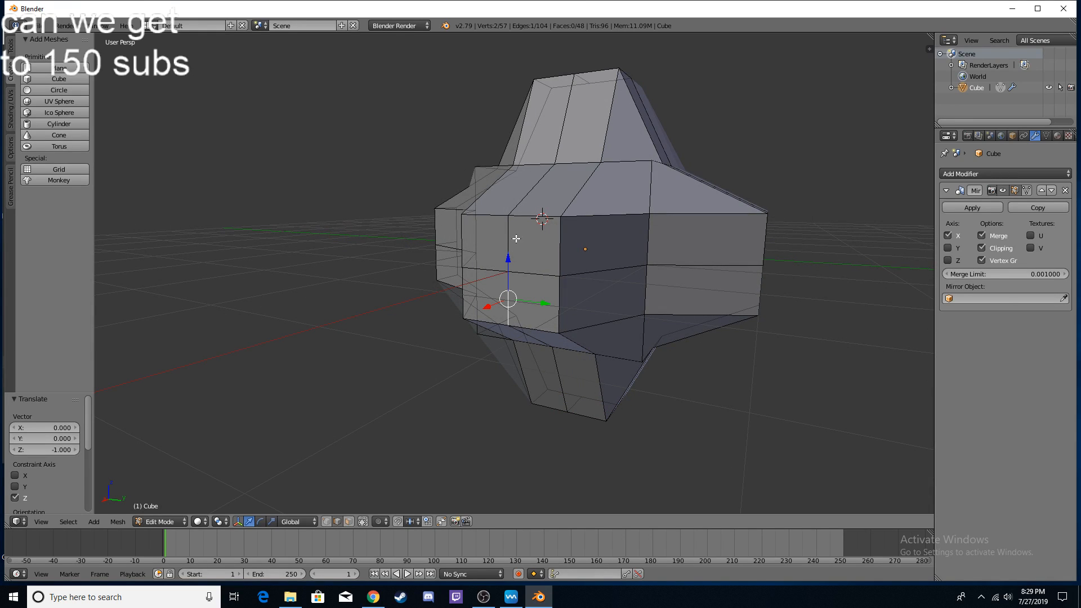
right_click(508, 237, "ctrl")
middle_click_drag(508, 237, 513, 260)
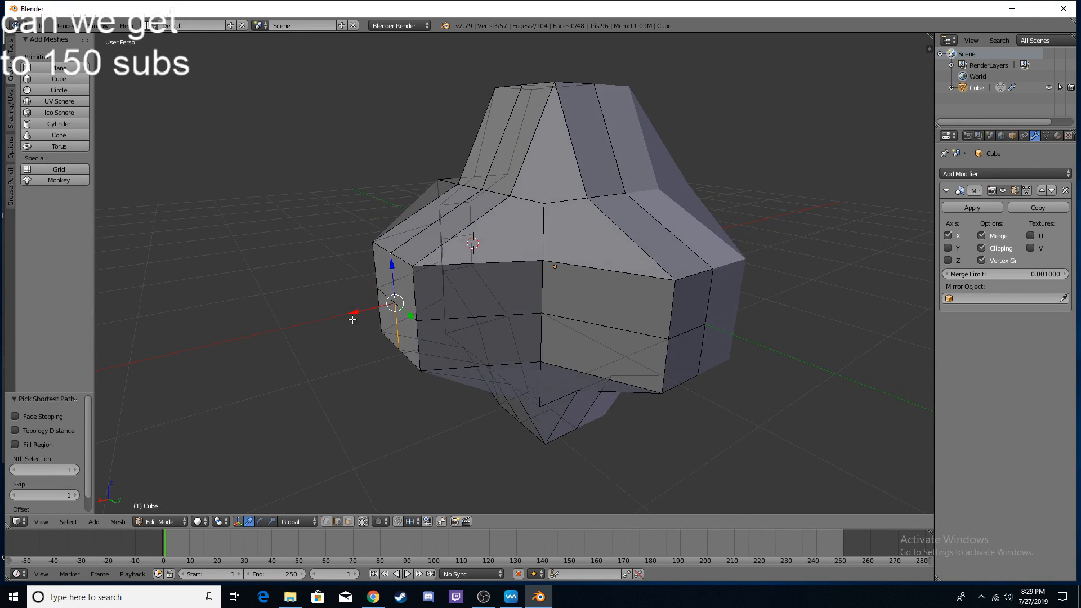
key("g")
key("x")
key("1")
key("Return")
Step: Select the two vertical seam edges of the back protrusion and move them 1 unit along the Y axis
right_click(702, 353)
key("g")
key("y")
key("1")
key("Return")
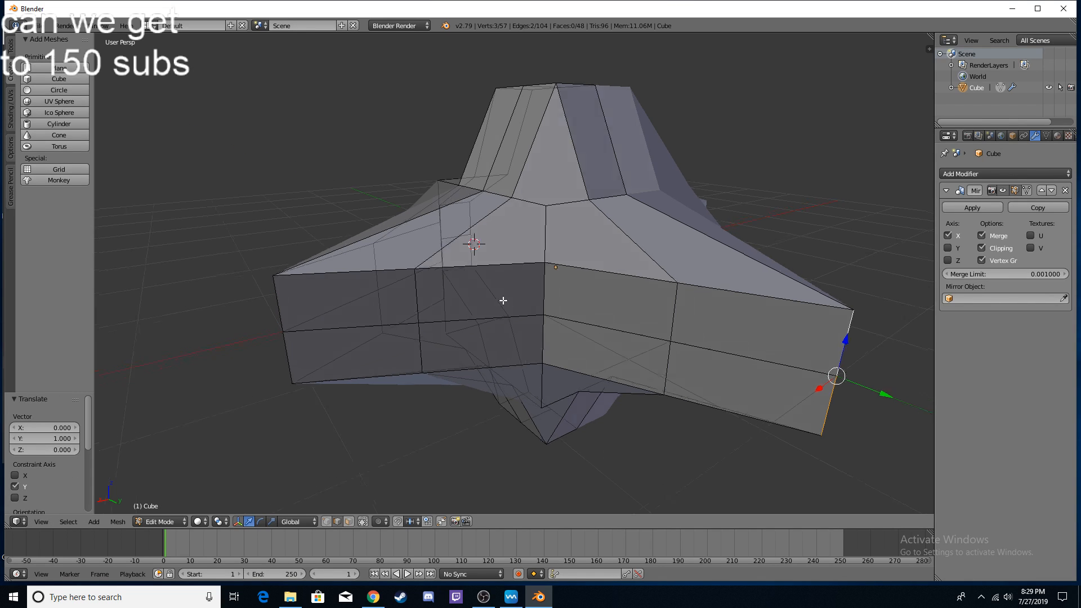
Step: Select the two vertical seam edges of the front protrusion and move them outward along the negative Y axis
middle_click_drag(503, 300, 697, 306)
right_click(531, 283, "ctrl")
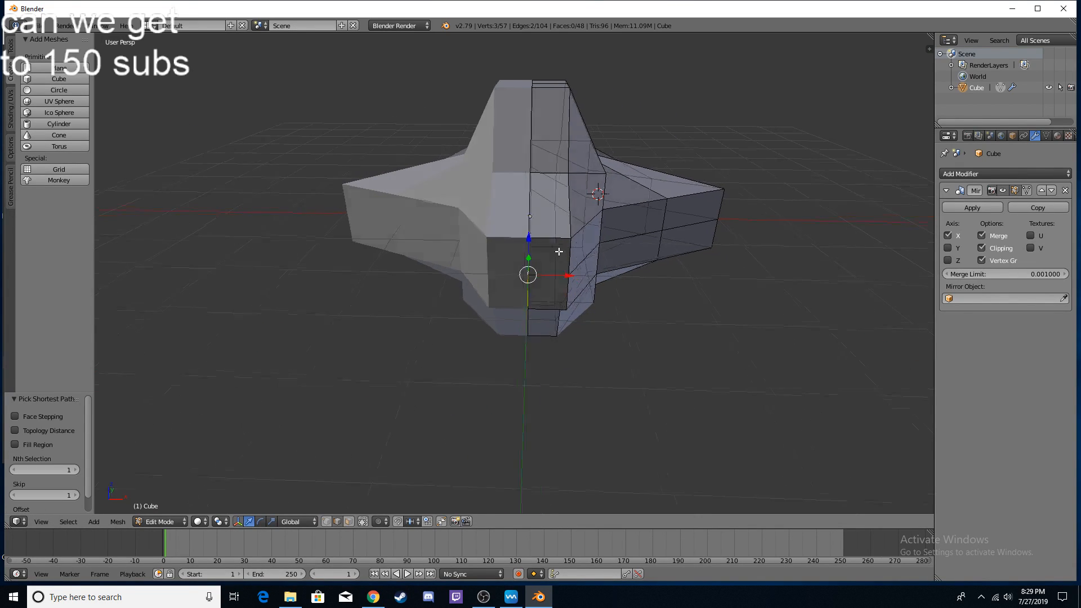
middle_click_drag(563, 253, 490, 253)
left_click_drag(501, 257, 439, 274, "ctrl")
Step: Select the two seam edges under the bottom protrusion and move them -1 unit along the Z axis
middle_click_drag(558, 360, 569, 307)
right_click(600, 359)
right_click(638, 373, "ctrl")
left_click_drag(598, 334, 606, 366, "ctrl")
Step: Select the two seam edges on the top protrusion and move them 1 unit up along the Z axis
middle_click_drag(613, 255, 598, 304)
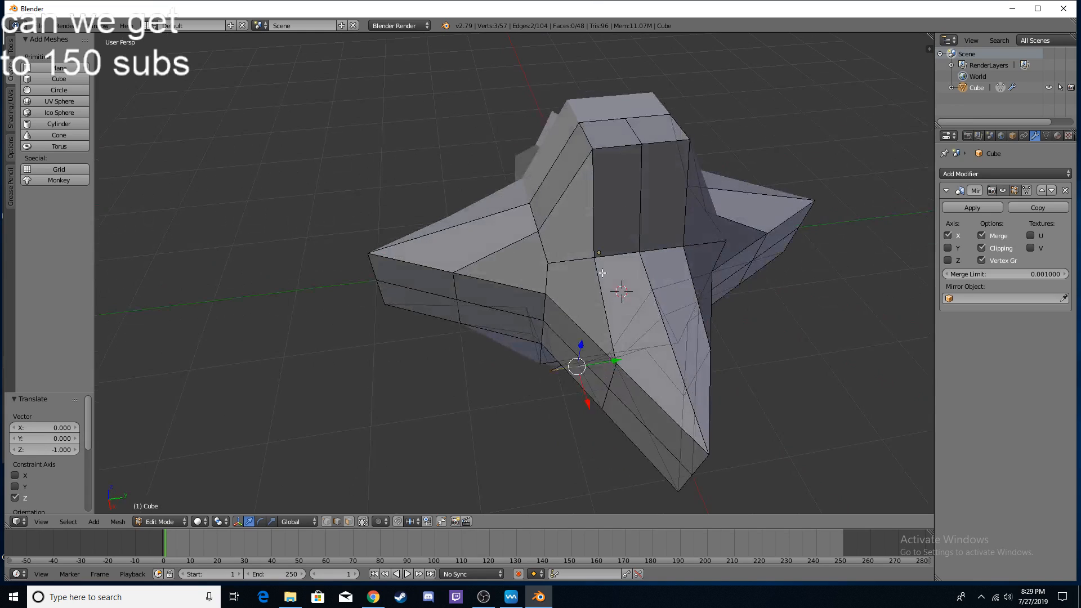
right_click(614, 114, "ctrl")
left_click_drag(625, 74, 587, 213, "ctrl")
Step: Switch to vertex selection and move the middle vertex of the side protrusion's tip outward along the X axis
mouse_move(601, 262)
middle_mouse_down()
mouse_move(765, 163)
mouse_move(685, 212)
mouse_move(716, 263)
mouse_move(711, 236)
mouse_move(601, 243)
middle_mouse_up()
left_click(325, 524)
middle_click_drag(420, 232, 402, 275)
right_click(395, 358)
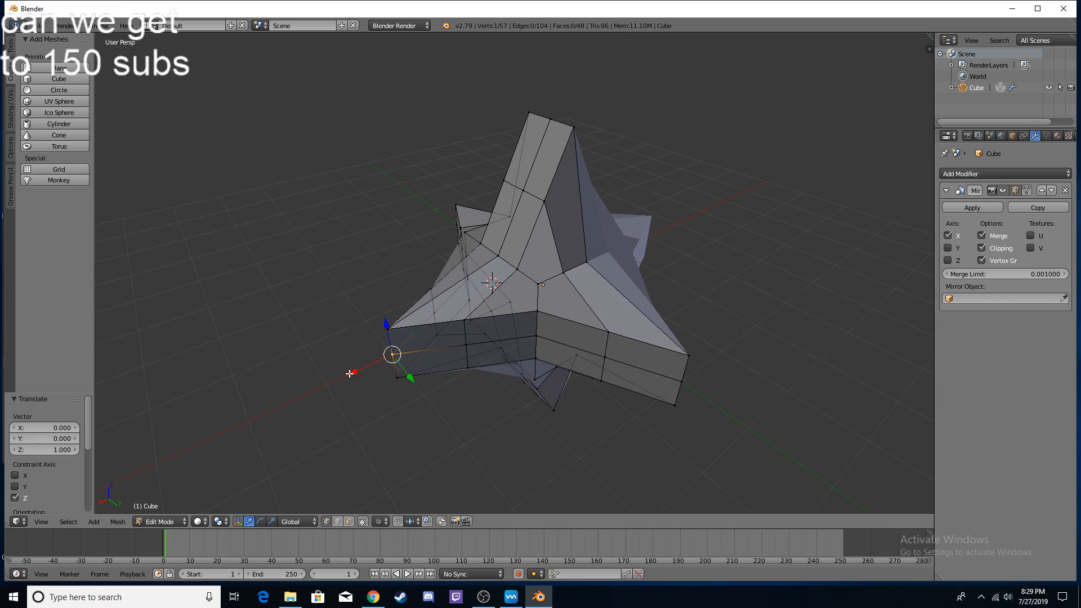
left_click_drag(354, 374, 296, 405)
Step: Move the back tip's middle vertex outward along the Y axis and the top tip's middle vertex up along the Z axis
right_click(683, 383)
left_click_drag(717, 405, 782, 455)
right_click(554, 116)
left_click_drag(549, 76, 531, 398)
Step: Move the middle vertex of the front tip -1 unit along the Y axis
middle_click_drag(531, 398, 558, 246)
right_click(471, 263)
left_click_drag(490, 256, 445, 264)
Step: Select the middle vertex of the bottom tip and move it -1 unit along the Z axis
middle_click_drag(445, 263, 370, 405)
right_click(444, 363)
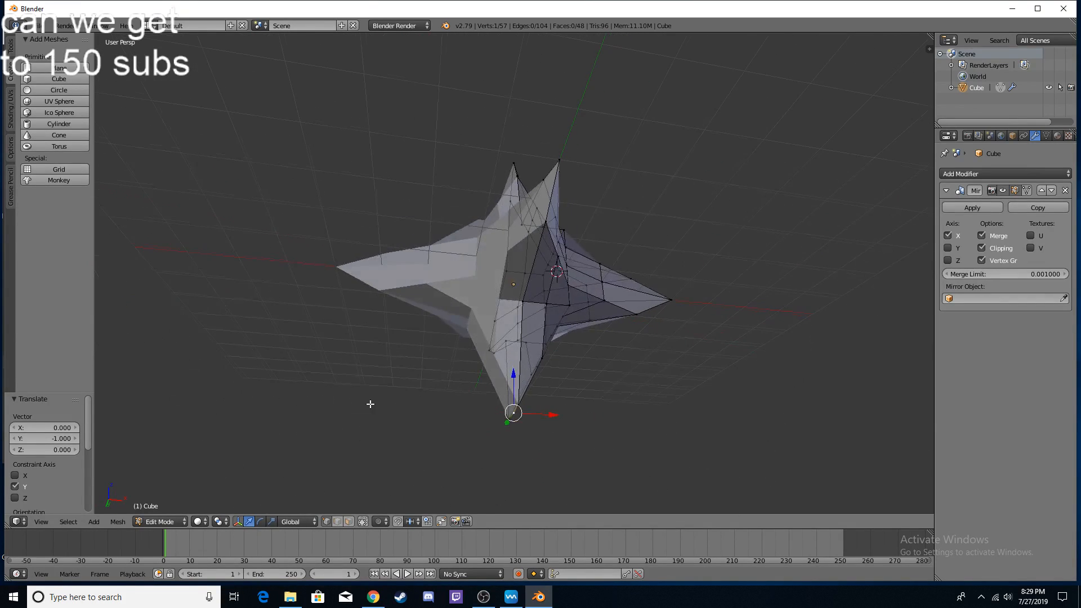
left_click(513, 374)
left_click_drag(513, 373, 507, 411)
mouse_move(575, 394)
middle_mouse_down()
mouse_move(557, 405)
mouse_move(568, 395)
middle_mouse_up()
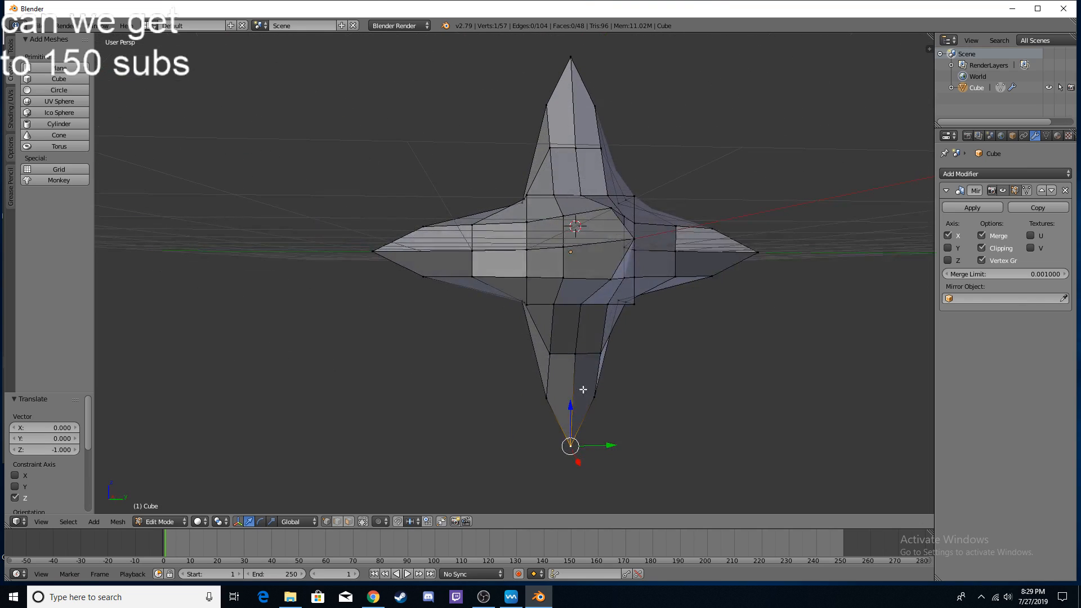
Step: Move the middle vertex between the front and bottom spikes down along the Z axis and outward along negative Y
mouse_move(579, 292)
middle_mouse_down()
mouse_move(589, 292)
mouse_move(560, 295)
middle_mouse_up()
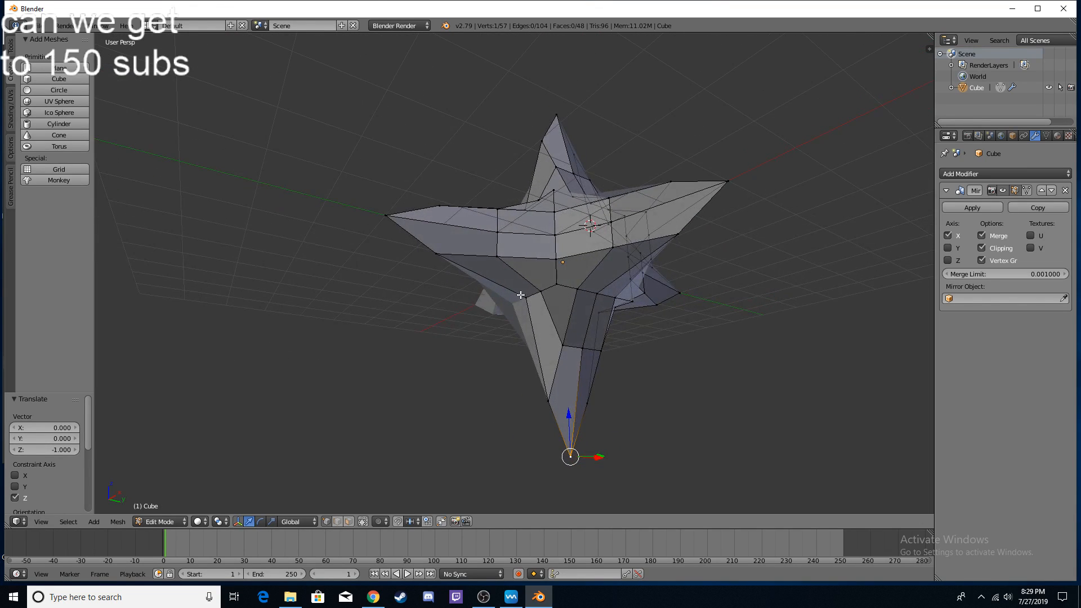
left_click_drag(524, 261, 513, 299)
left_click_drag(556, 355, 483, 337)
middle_click_drag(483, 338, 461, 335)
Step: Move the middle vertex between the back and bottom spikes down along the Z axis and outward along positive Y
middle_click_drag(527, 308, 587, 310)
left_click_drag(611, 271, 611, 319)
key("ctrl+z")
left_click_drag(613, 273, 612, 325)
left_click_drag(651, 370, 711, 375)
middle_click_drag(675, 372, 613, 318)
Step: Try to move the middle vertex between the side and bottom spikes 1 unit along X and -1 unit along Z
right_click(497, 295)
right_click(395, 269, "ctrl")
left_click(396, 271)
key("ctrl+z")
middle_click_drag(484, 285, 514, 299)
key("ctrl+z")
left_click(428, 272)
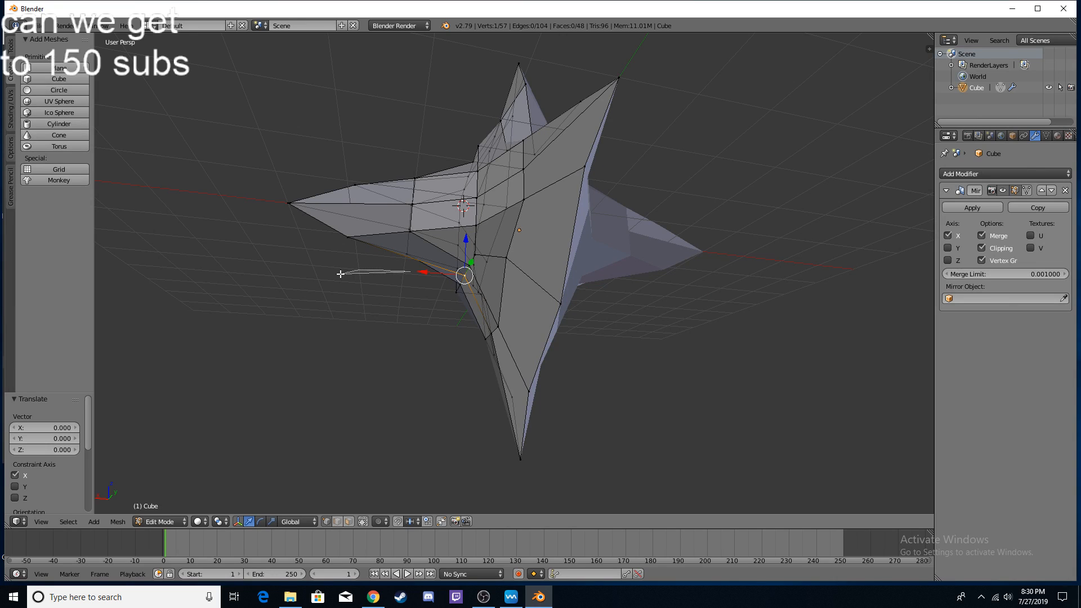
left_click_drag(417, 273, 384, 273)
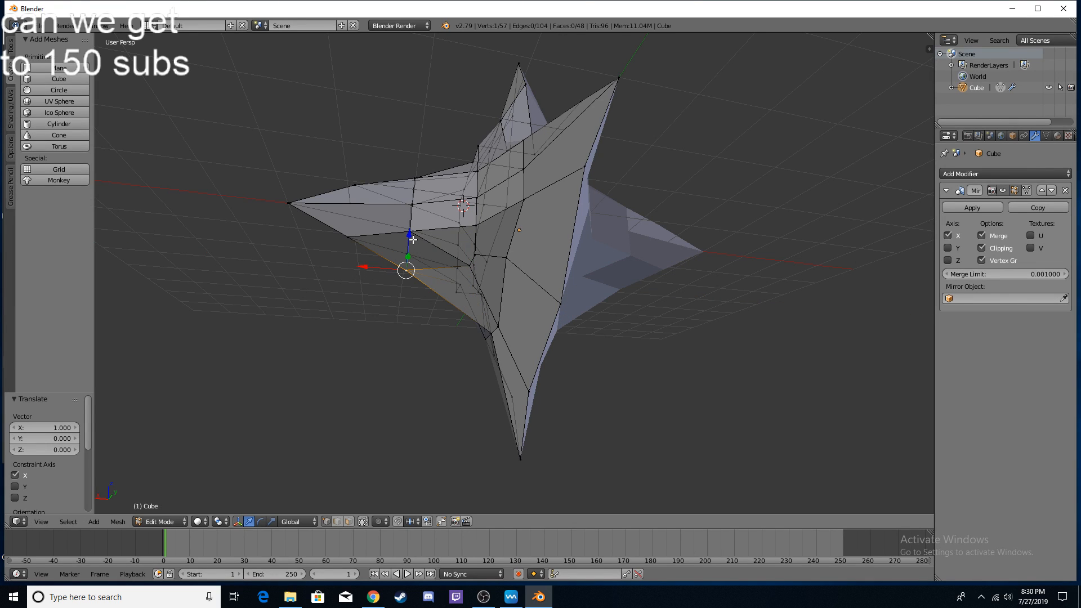
left_click_drag(413, 240, 408, 293)
middle_click_drag(409, 294, 571, 268)
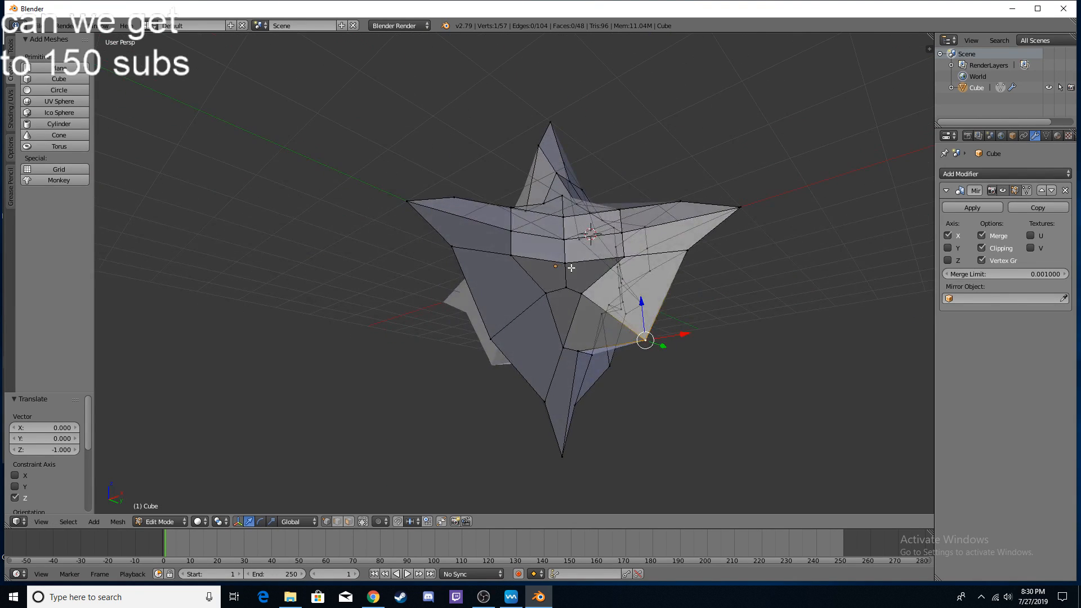
key("ctrl+z")
Step: Flatten the vertical spikes by moving the top tip vertex -1 unit and the bottom tip vertex 1 unit along Z
middle_click_drag(527, 329, 574, 199)
right_click(565, 41)
left_click_drag(553, 125, 548, 163)
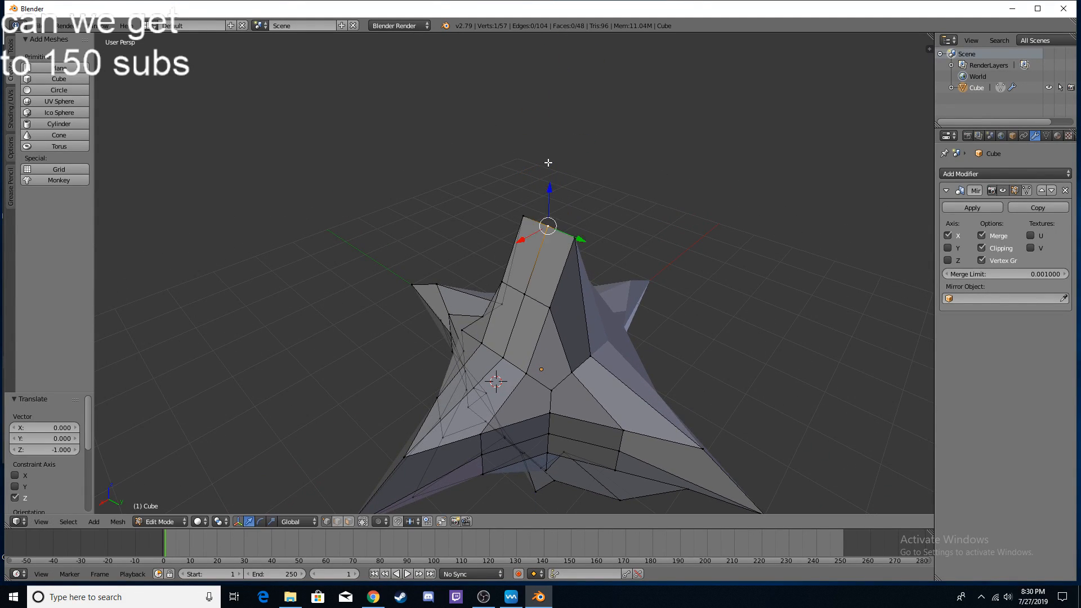
key("ctrl+z")
left_click_drag(553, 122, 548, 168)
middle_click_drag(600, 288, 523, 282)
right_click(500, 319)
left_click_drag(500, 300, 503, 242)
Step: Restore both vertical points by moving the bottom tip vertex -1 unit along Z and the top tip vertex back up
middle_click_drag(502, 242, 624, 410)
middle_click_drag(588, 301, 528, 160)
middle_click_drag(565, 269, 533, 285)
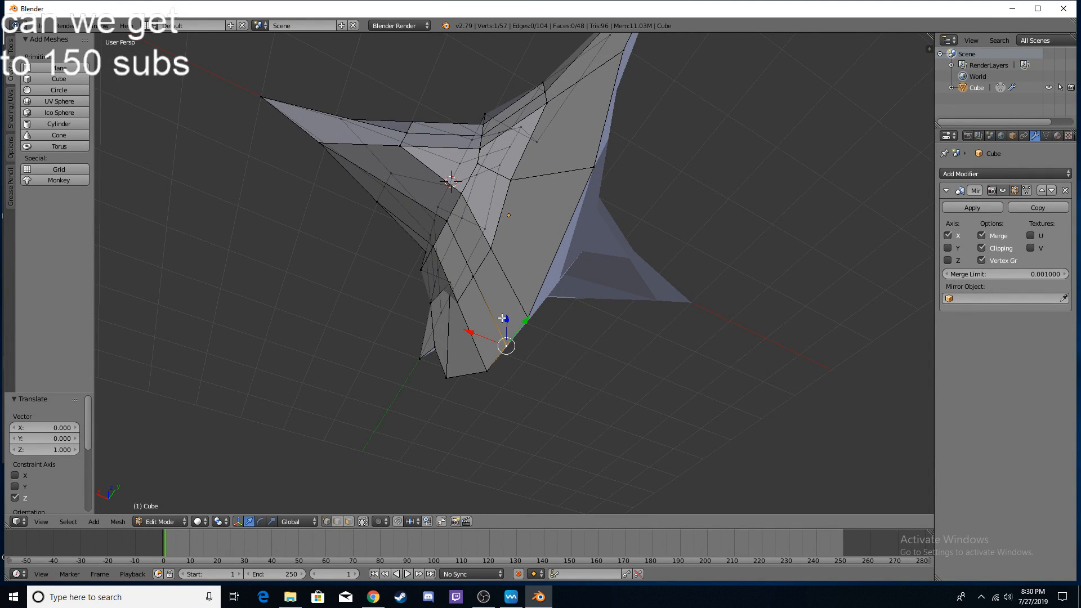
left_click_drag(508, 321, 504, 386)
right_click(474, 276)
left_click_drag(478, 255, 471, 298)
middle_click_drag(535, 287, 556, 401)
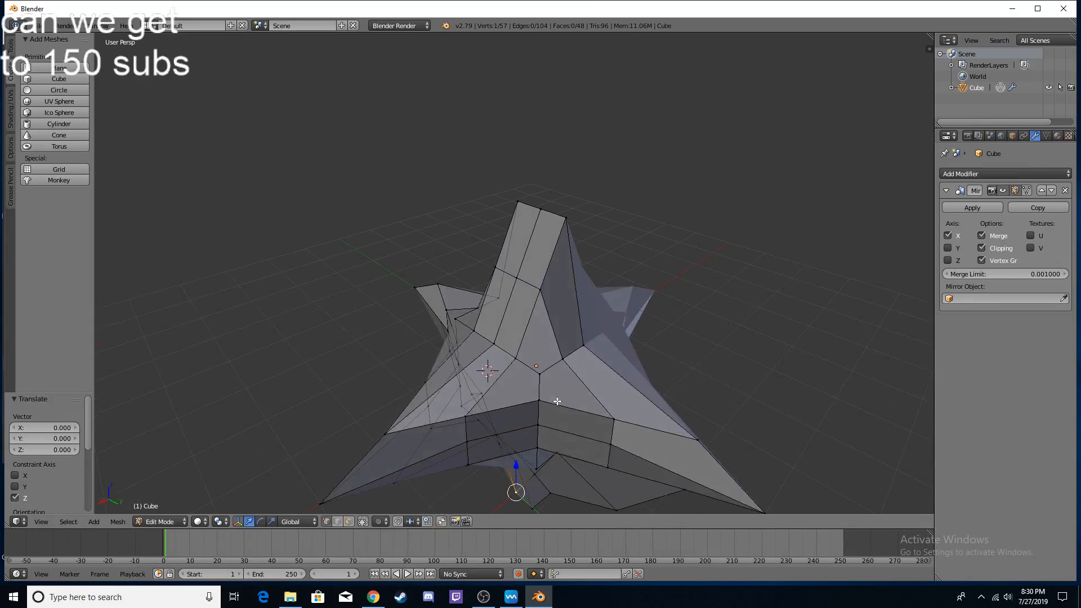
right_click(517, 272)
left_click_drag(516, 246, 539, 140)
Step: Move the middle vertex between the top and front spikes 1 unit along Z and -1 unit along Y
middle_click_drag(495, 142, 569, 298)
right_click(557, 291)
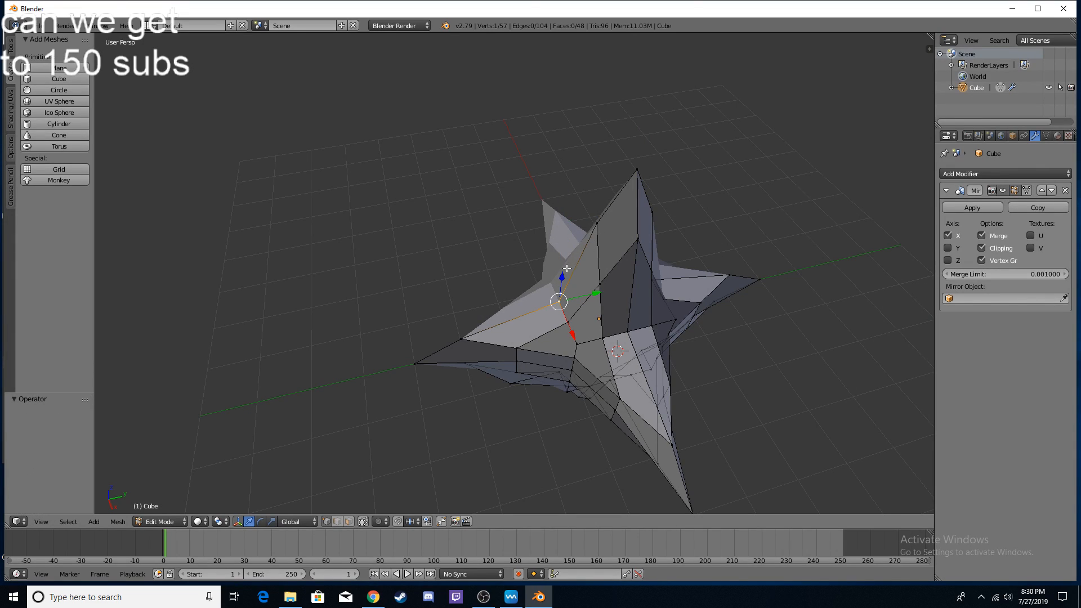
key("g")
key("z")
key("1")
key("Return")
key("g")
key("y")
key("minus")
key("1")
key("Return")
Step: Move the middle vertex between the top and back spikes 1 unit along Z and 1 unit along Y
middle_click_drag(634, 287, 574, 356)
right_click(574, 357)
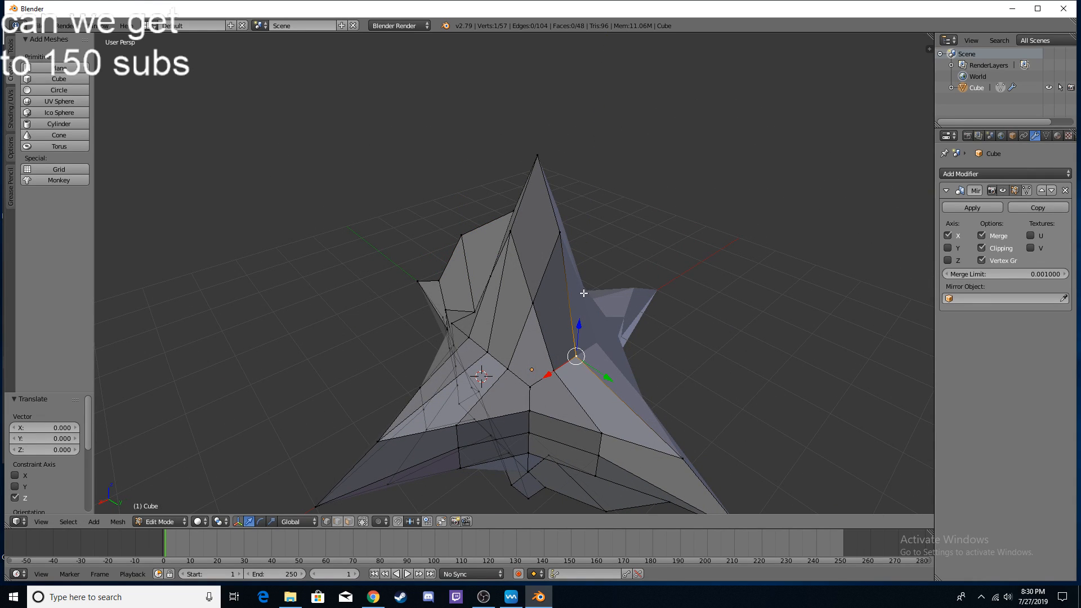
key("g")
key("z")
key("1")
key("Return")
key("g")
key("y")
key("1")
key("Return")
Step: Move the middle vertex between the front and side spikes outward along negative Y and 1 unit along X
middle_click_drag(641, 360, 603, 347)
scroll(582, 407, "up", 2)
right_click(606, 337)
left_click_drag(628, 325, 640, 390)
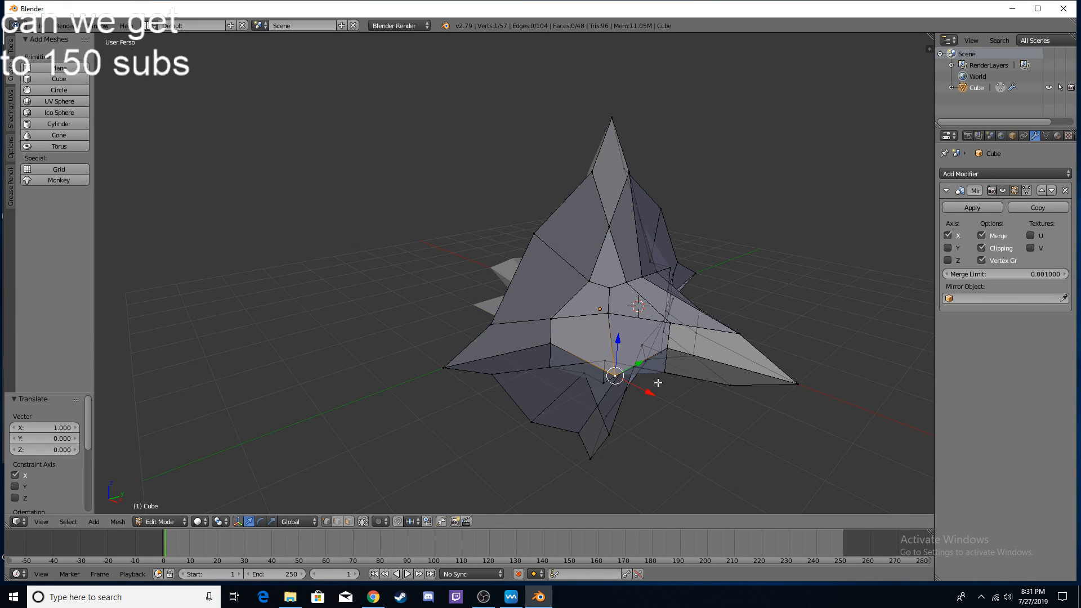
Step: Move the middle vertex between the side and back spikes outward along the X and Y axes
middle_click_drag(661, 381, 553, 399)
right_click(569, 428)
left_click_drag(592, 440, 578, 514)
Step: Move the back spike's side vertex 1 unit along Y and the side spike's back-facing vertex outward along X
middle_click_drag(562, 399, 546, 332, "shift")
right_click(620, 368)
left_click_drag(657, 384, 703, 409)
right_click(484, 377)
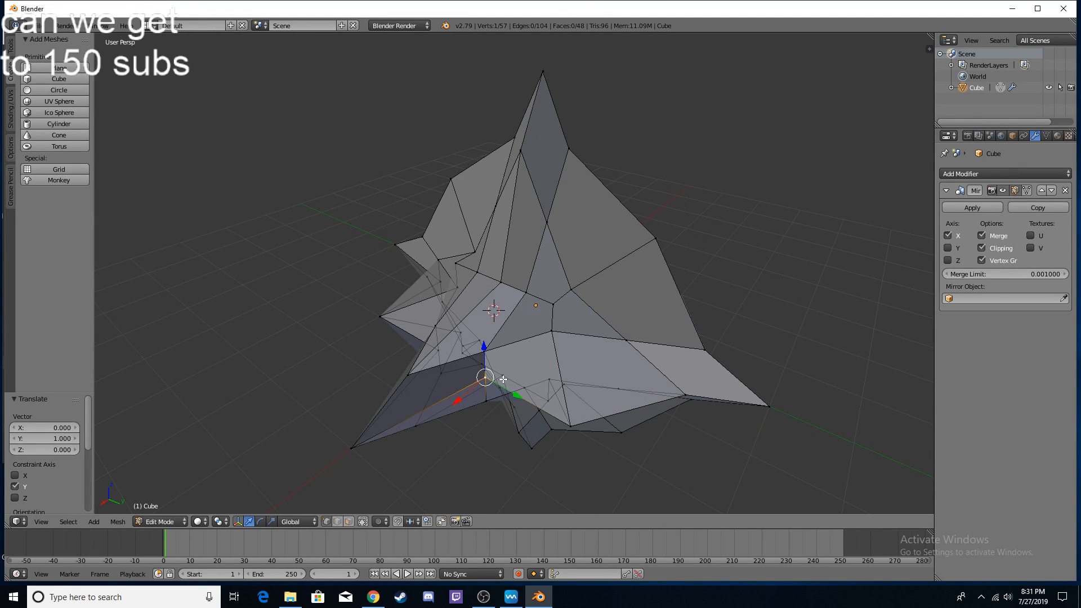
left_click_drag(460, 402, 438, 431)
Step: Move the side spike's front-facing vertex 1 unit along X and the front spike's side vertex outward along negative Y
middle_click_drag(438, 431, 664, 300)
right_click(651, 304)
left_click_drag(690, 319, 722, 334)
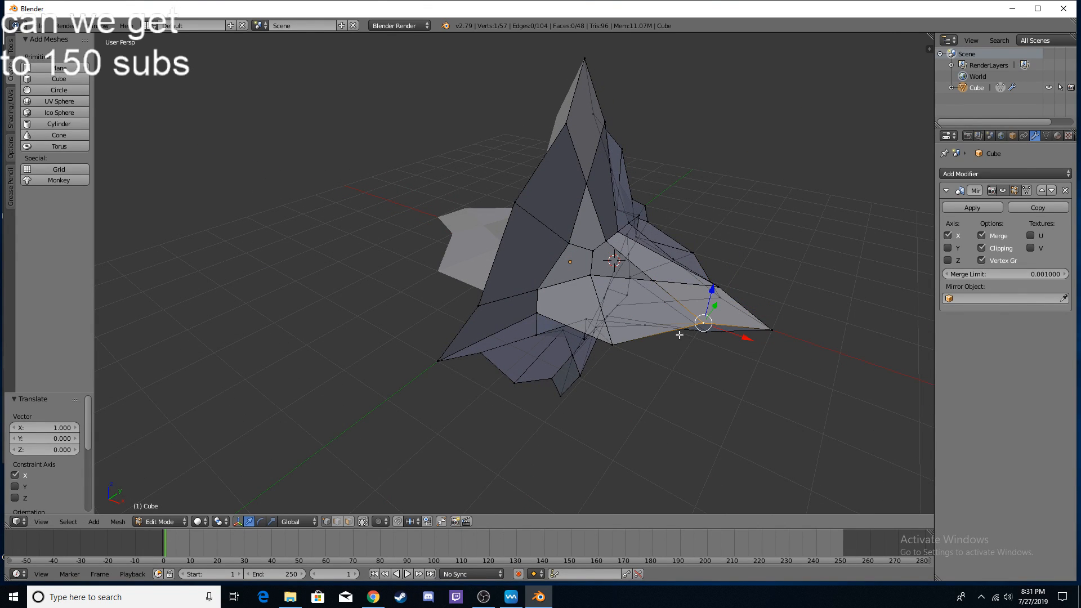
right_click(544, 317)
left_click_drag(560, 293, 537, 316)
Step: Move the middle vertex between the top and side spikes 1 unit along Z and 1 unit along X
middle_click_drag(615, 317, 508, 310)
middle_click_drag(529, 269, 461, 221)
key("g")
key("z")
key("1")
key("Return")
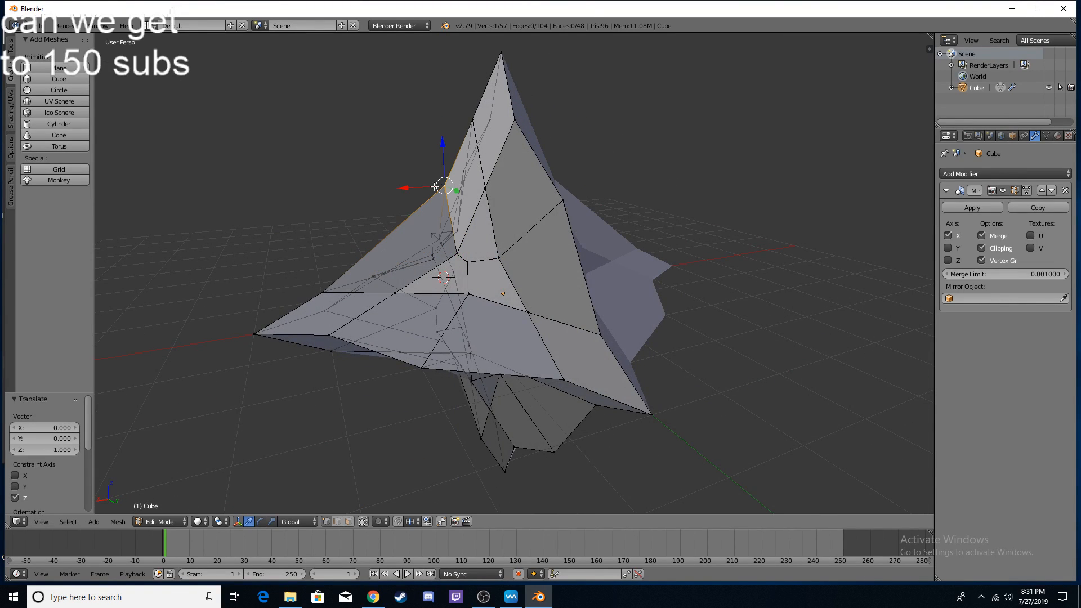
key("g")
key("x")
key("Escape")
key("g")
key("x")
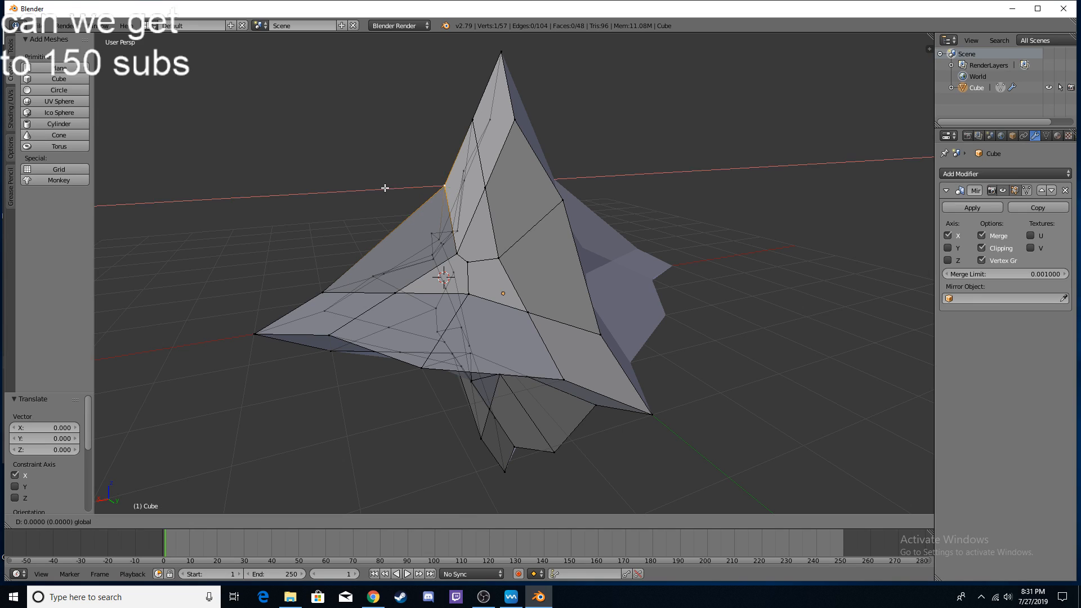
key("1")
key("Return")
Step: Move the middle vertex between the bottom and side spikes 1 unit along X and down along the Z axis
middle_click_drag(360, 190, 450, 107)
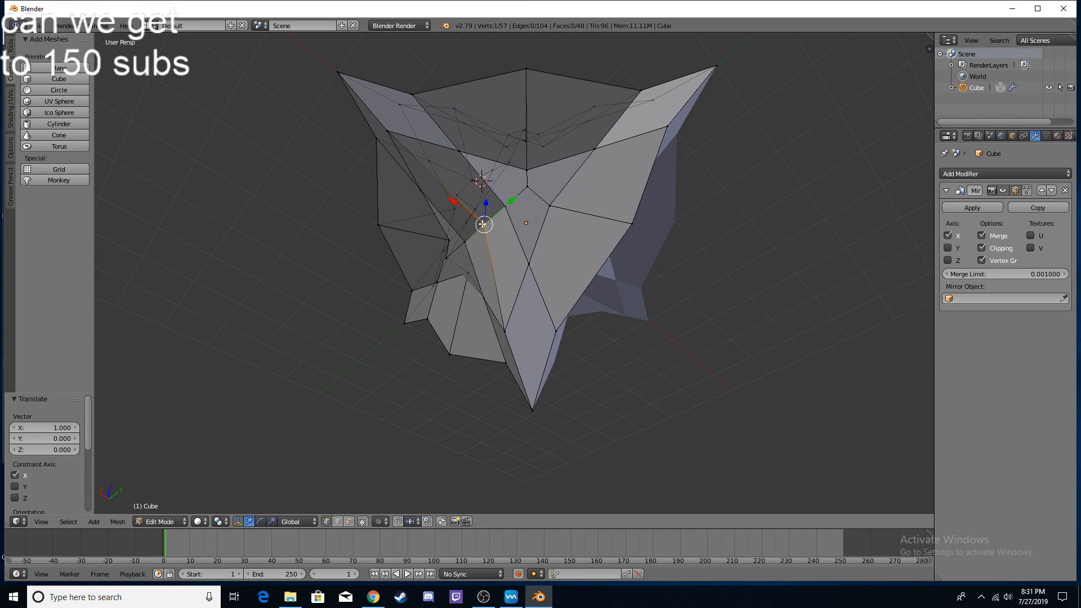
key("g")
key("x")
key("1")
key("Return")
left_click_drag(441, 167, 433, 197, "ctrl")
middle_click_drag(471, 187, 510, 478)
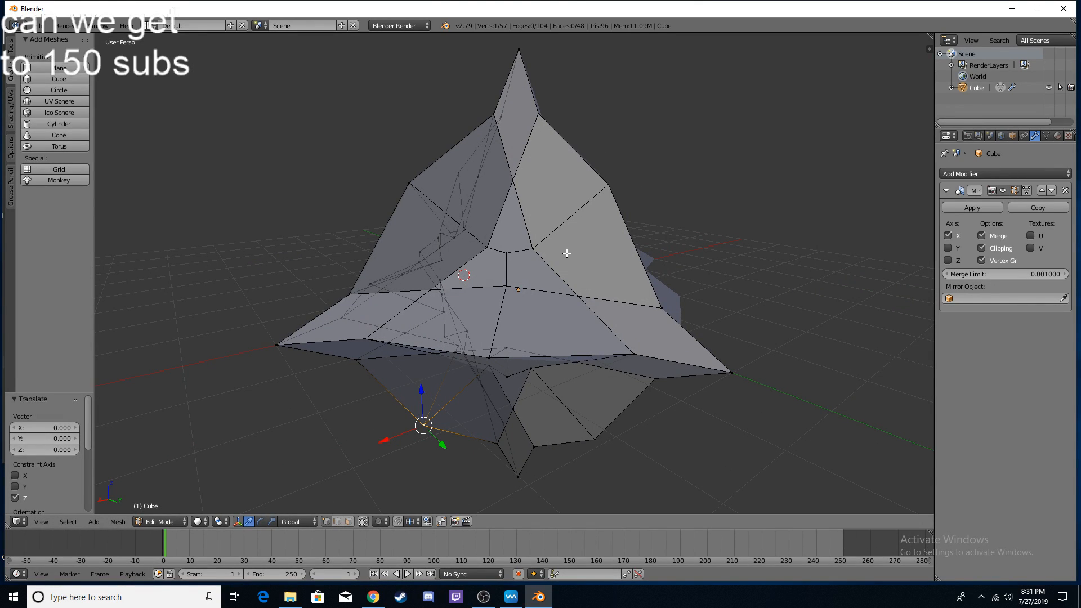
Step: Try stretching the whole object by 1.9 along the Y axis with the scale manipulator in Object Mode
middle_click_drag(501, 414, 518, 361)
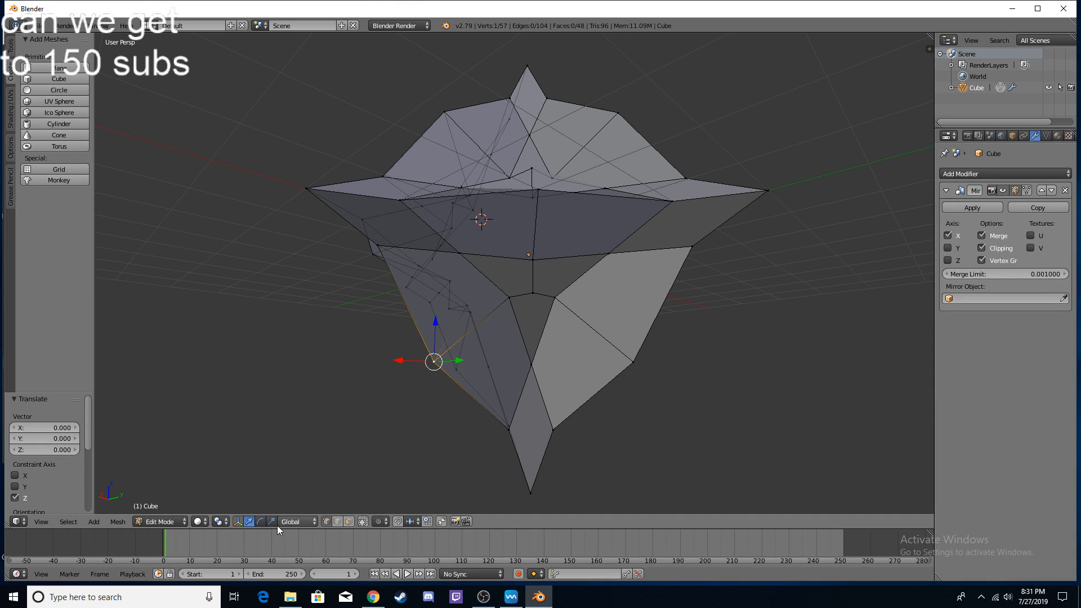
middle_click_drag(468, 368, 568, 160)
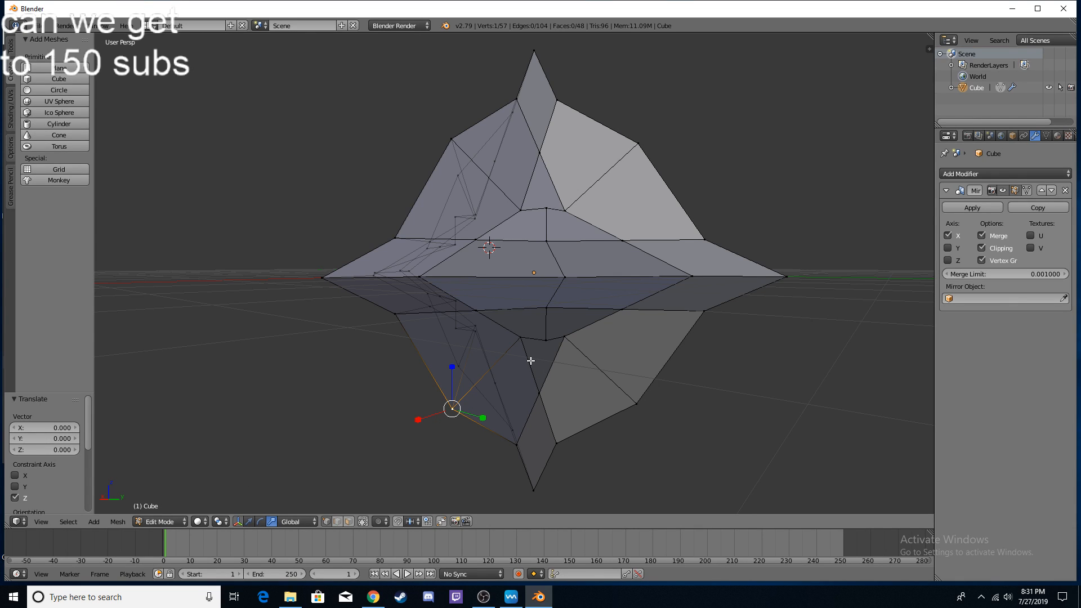
key("Tab")
middle_click_drag(572, 251, 440, 281)
left_click_drag(578, 307, 614, 314)
middle_click_drag(552, 320, 654, 309)
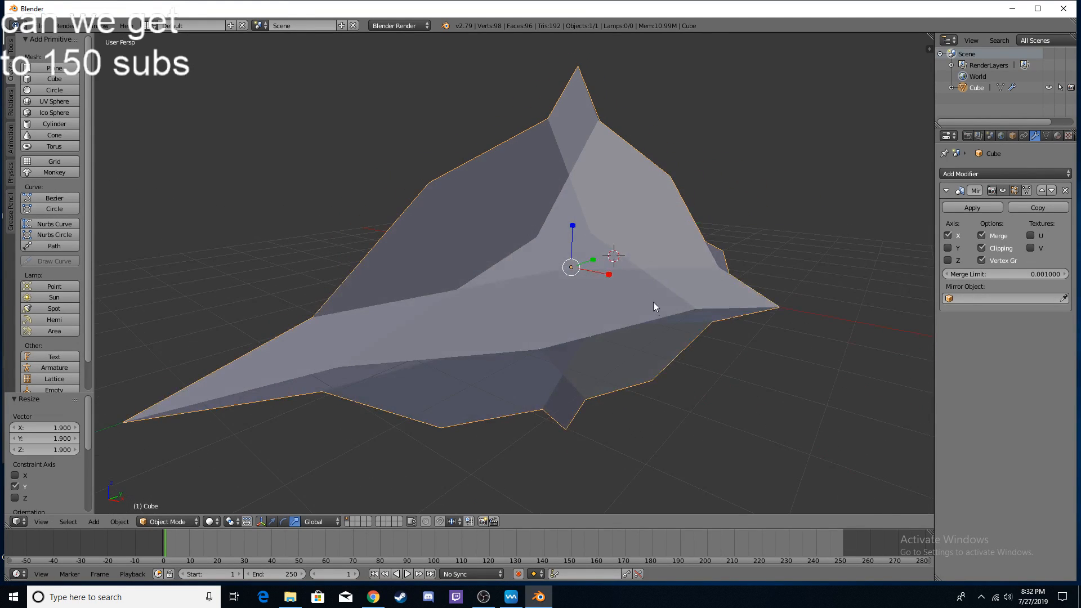
middle_click_drag(577, 226, 621, 265)
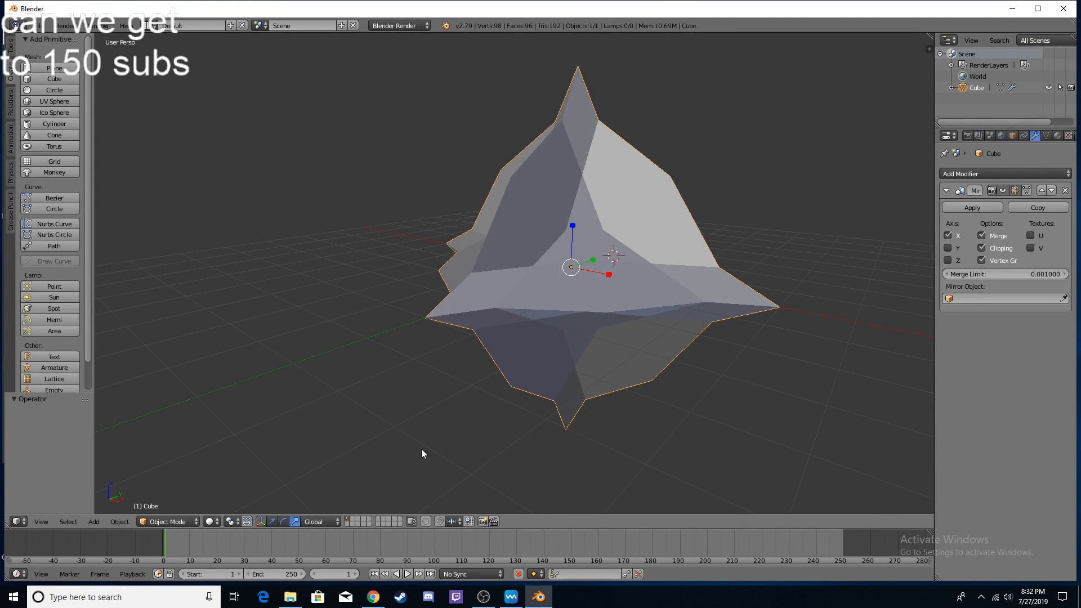
Step: Try the rotate manipulator and the translate manipulator on the object, undoing each trial transform
left_click(284, 522)
left_click_drag(606, 242, 597, 197)
key("ctrl+z")
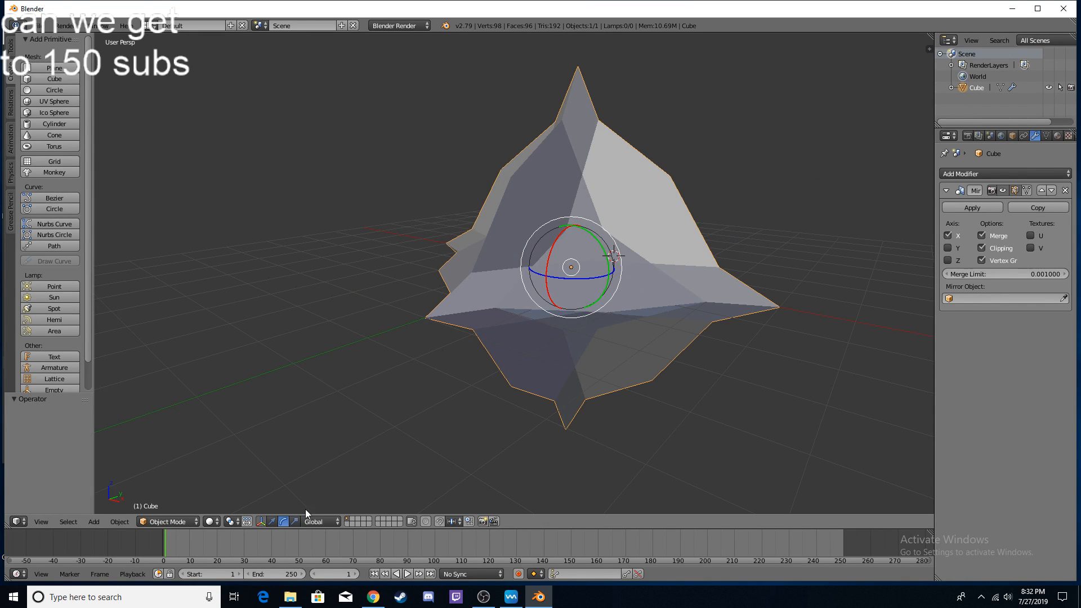
left_click(273, 521)
mouse_move(572, 236)
left_mouse_down()
mouse_move(579, 207)
mouse_move(571, 370)
mouse_move(579, 220)
left_mouse_up()
key("ctrl+z")
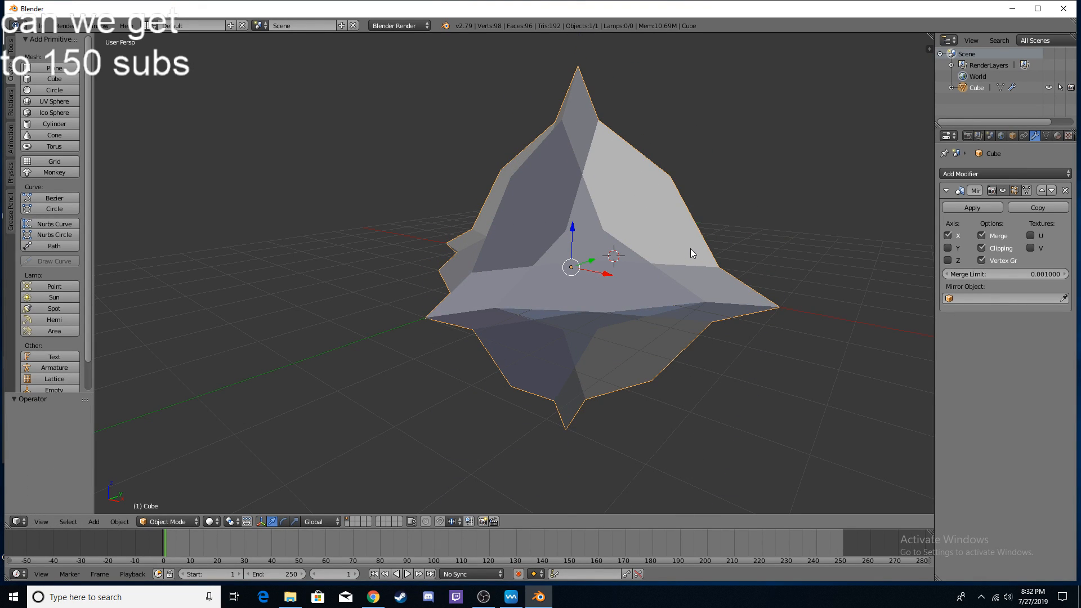
Step: Enable the translate, rotate and scale manipulators together and undo a trial transform of the object
left_click(284, 521)
left_click(295, 522, "shift")
middle_click_drag(608, 268, 481, 296)
scroll(494, 290, "up", 4)
mouse_move(494, 274)
left_mouse_down()
mouse_move(494, 227)
mouse_move(483, 270)
mouse_move(487, 201)
mouse_move(486, 248)
mouse_move(437, 313)
mouse_move(497, 255)
left_mouse_up()
key("ctrl+z")
key("ctrl+z")
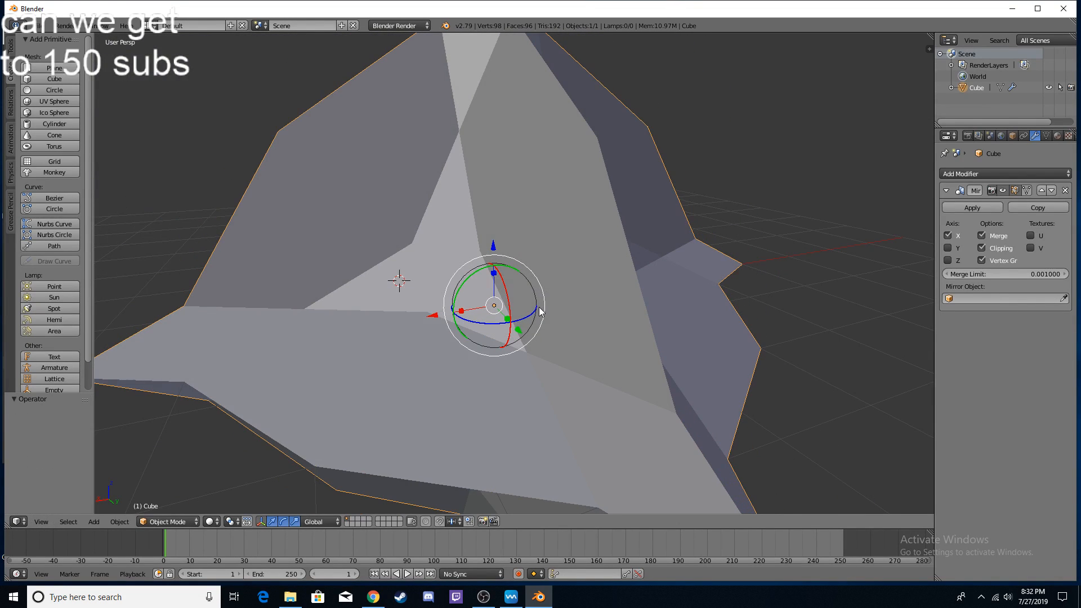
Step: Turn off the scale and rotate manipulators, leaving only the translate manipulator active
scroll(467, 359, "down", 6)
middle_click_drag(530, 320, 566, 269)
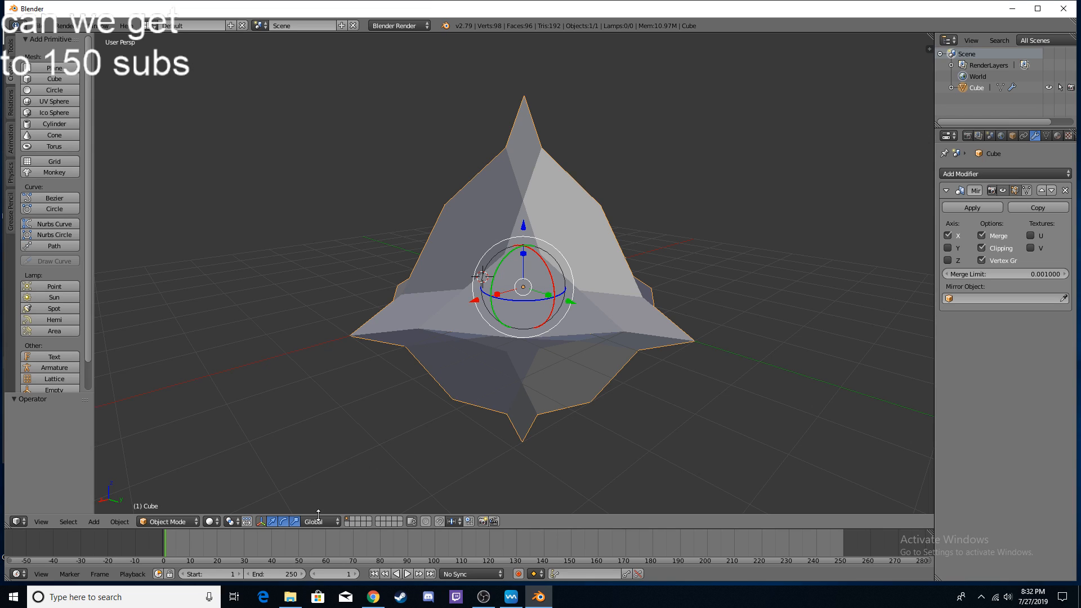
left_click(294, 521, "shift")
left_click(283, 521, "shift")
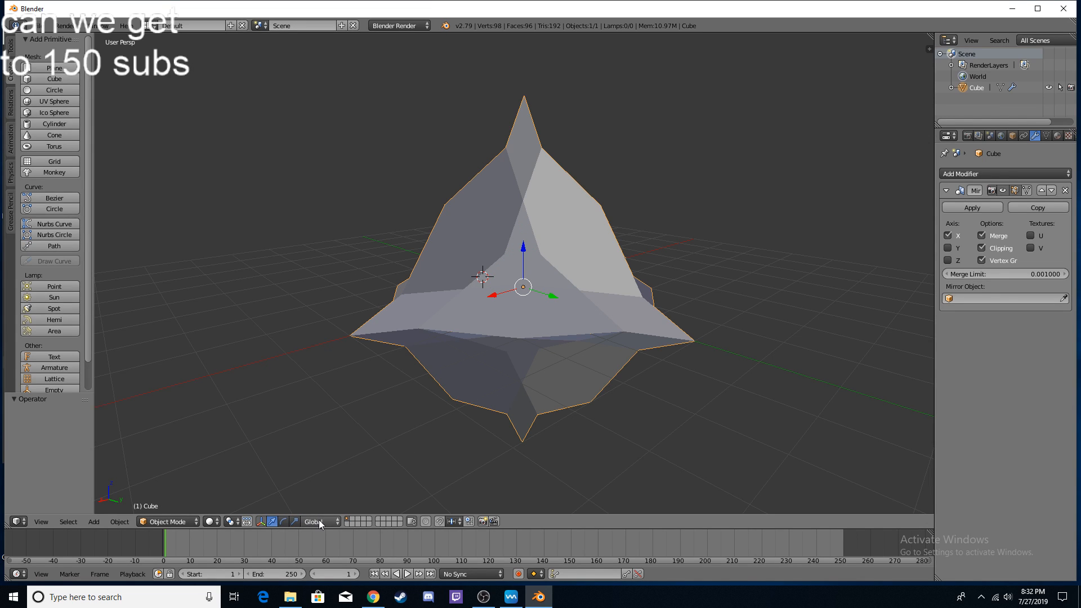
Step: Select the entire mesh in Edit Mode, apply Smooth once to its vertices and view it in Object Mode
middle_click_drag(388, 429, 511, 258)
scroll(523, 275, "up", 3)
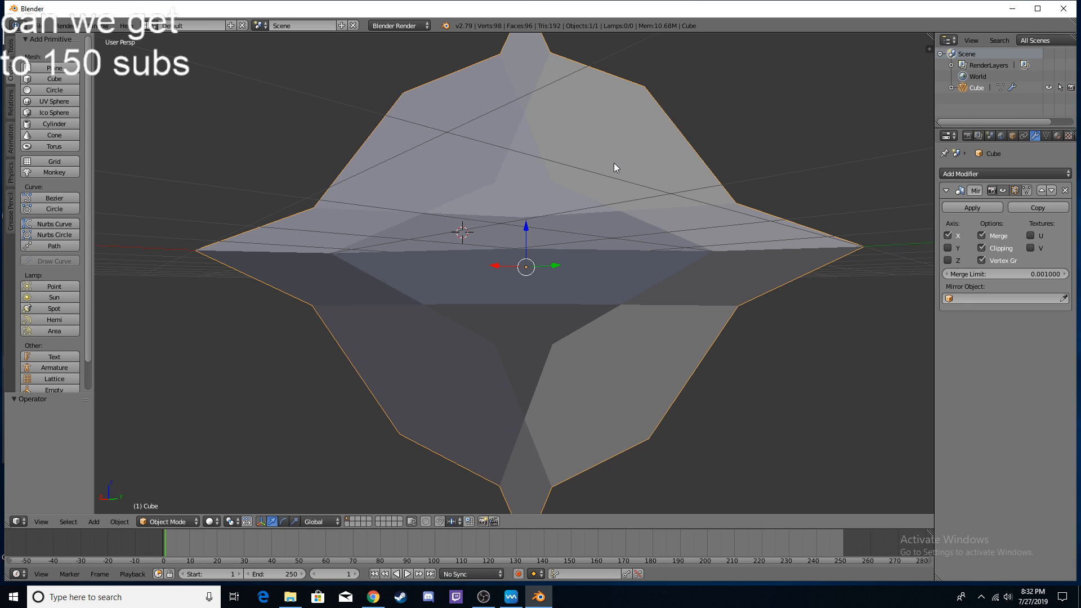
key("Tab")
key("a")
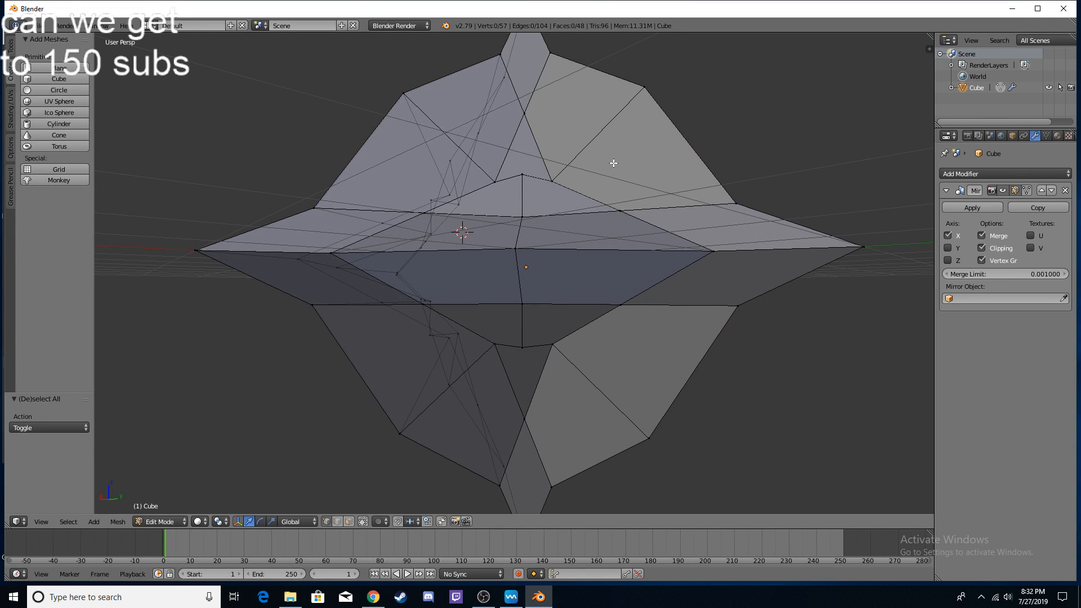
middle_click_drag(659, 323, 553, 268)
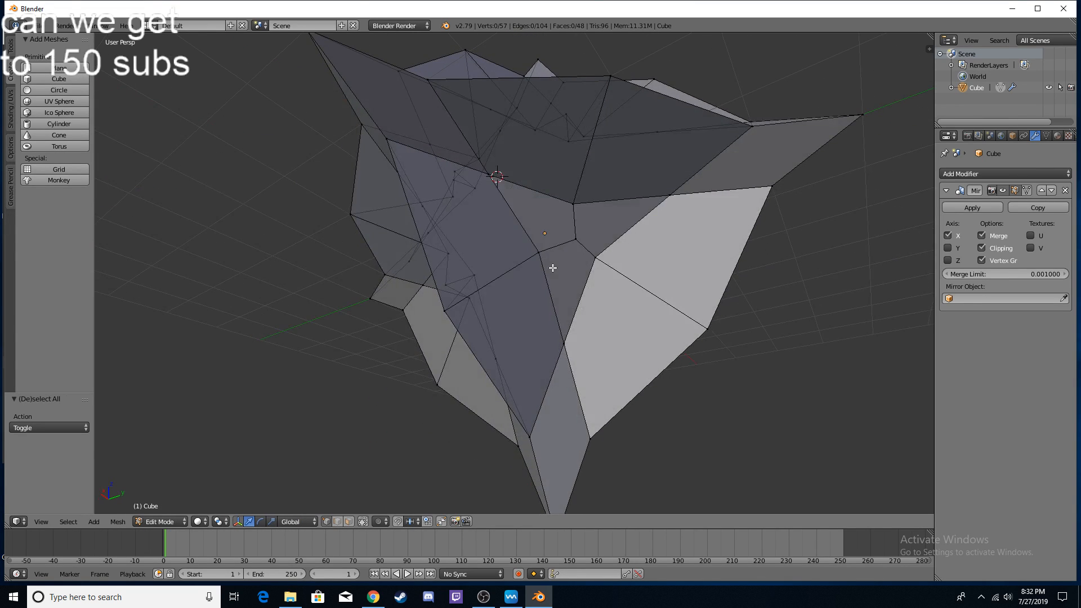
key("a")
middle_click_drag(577, 114, 558, 253)
scroll(560, 189, "down", 3)
scroll(629, 215, "up", 2)
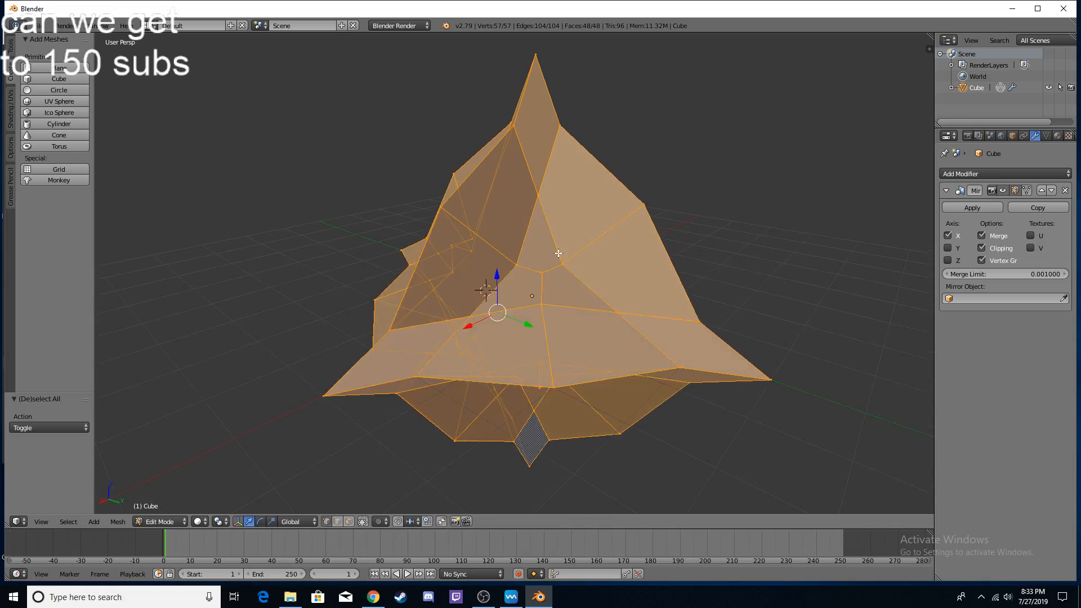
key("w")
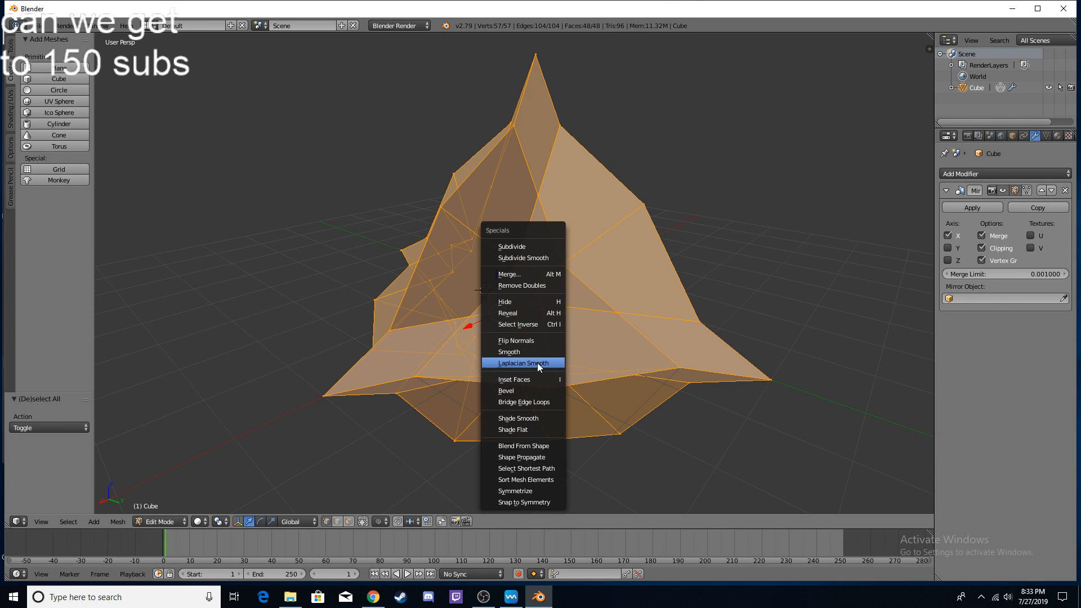
left_click(532, 350)
middle_click_drag(662, 345, 639, 328)
key("Tab")
middle_click_drag(646, 264, 564, 246)
Step: Apply Smooth to the whole mesh four more times in Edit Mode and inspect the shape in Object Mode
key("Tab")
key("w")
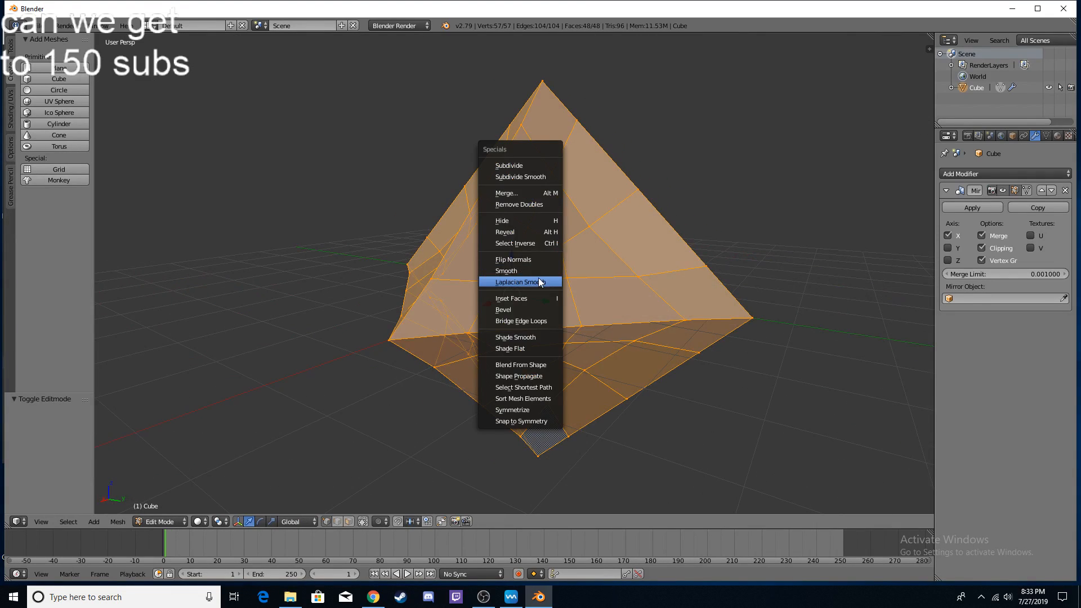
left_click(534, 270)
key("w")
left_click(535, 270)
key("w")
left_click(535, 271)
key("w")
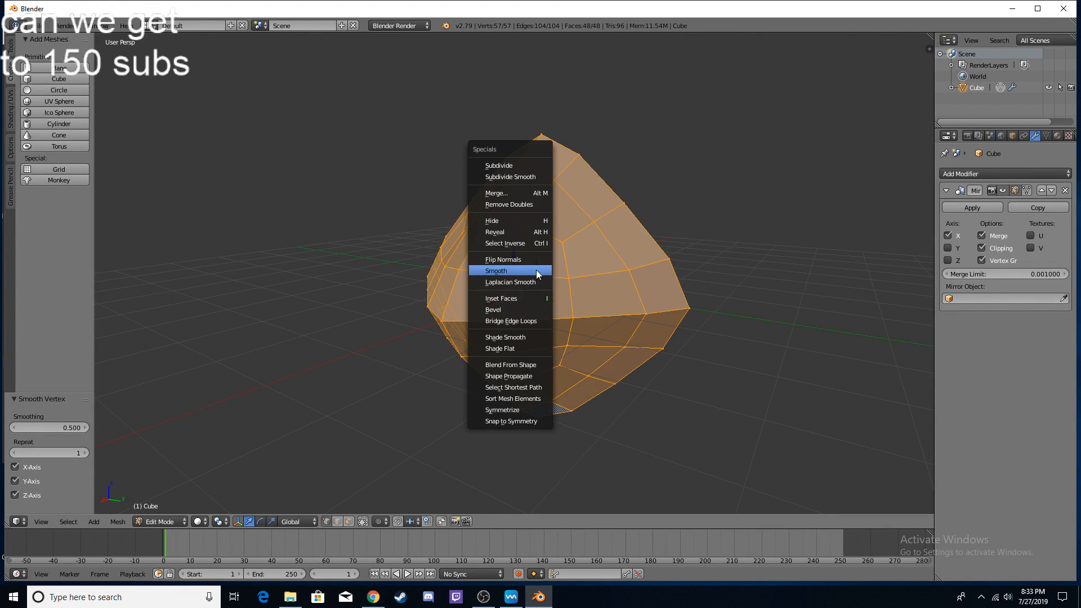
left_click(536, 270)
key("Tab")
middle_click_drag(535, 270, 647, 270)
Step: Undo the smoothing of the mesh and return to Edit Mode
key("ctrl+z")
key("ctrl+z")
key("Tab")
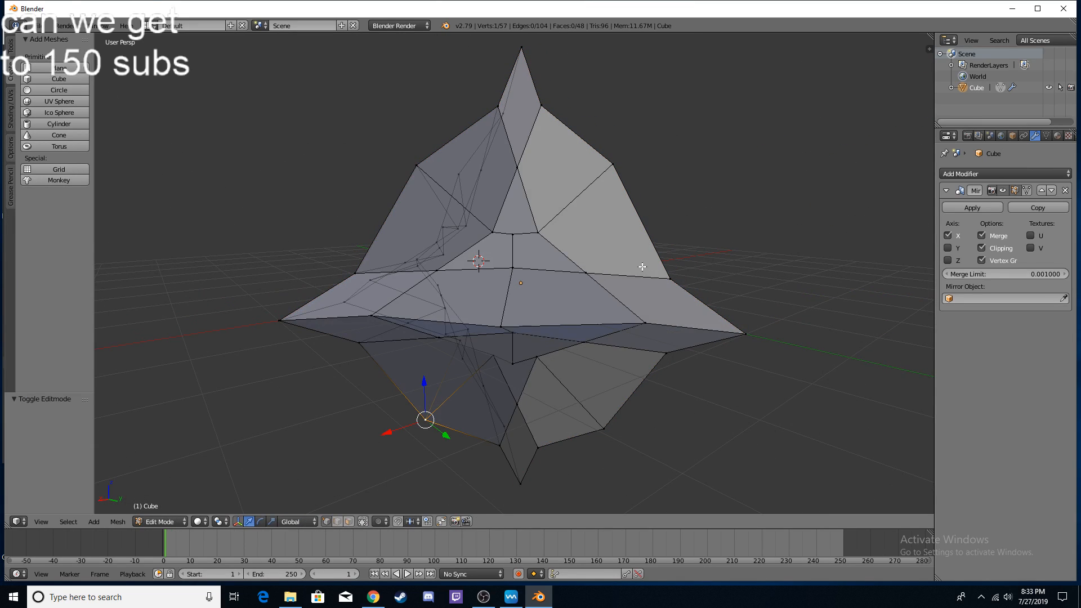
Step: Clear the vertex selection and select the entire mesh in Edit Mode
key("Tab")
key("w")
key("w")
key("a")
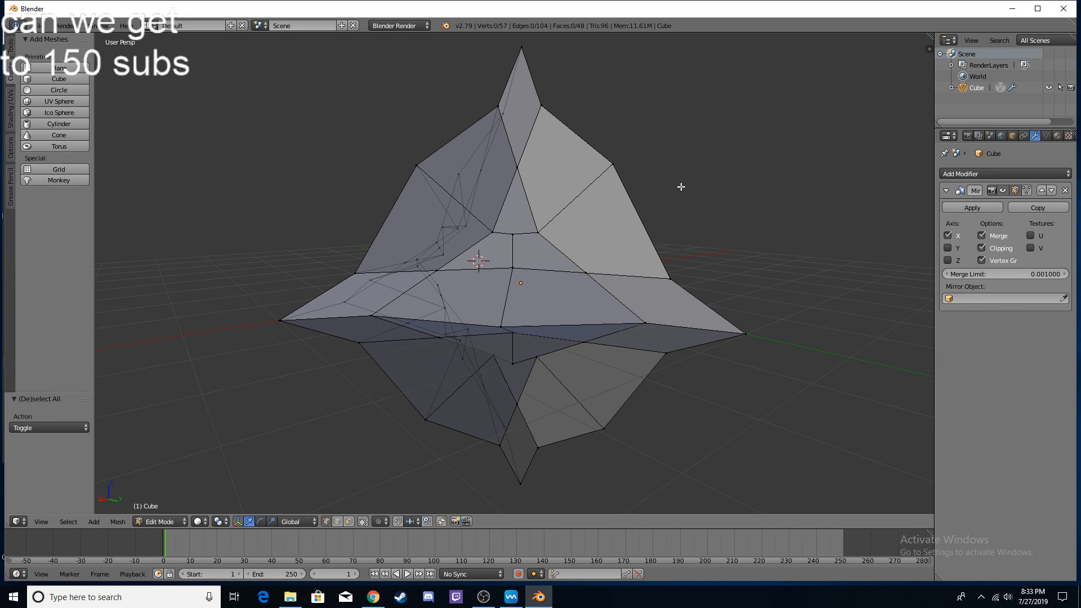
key("a")
middle_click_drag(641, 186, 666, 203)
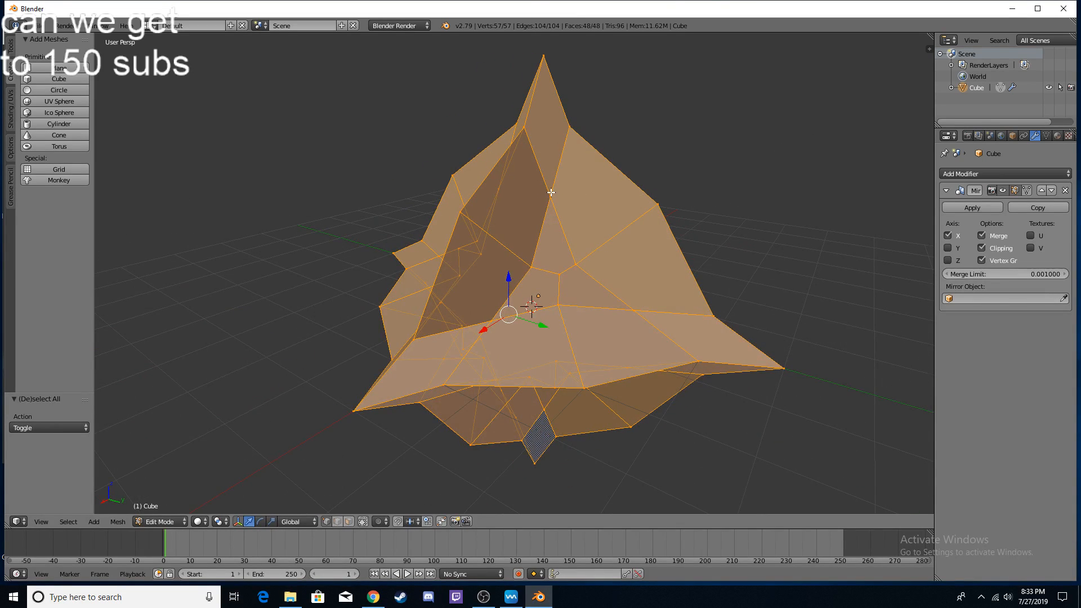
middle_click_drag(569, 251, 589, 212)
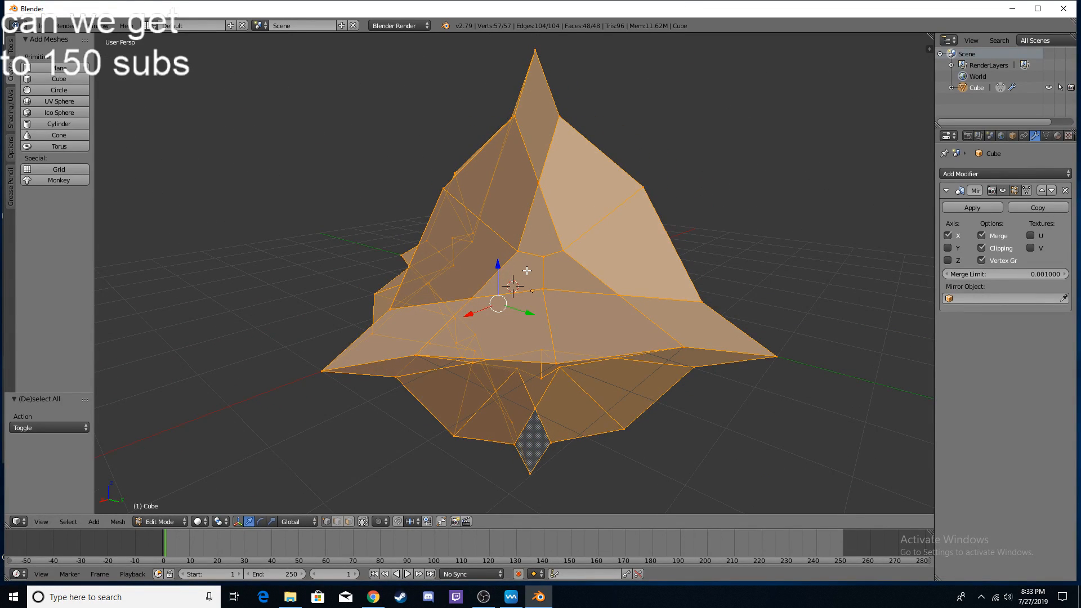
scroll(530, 269, "up", 6)
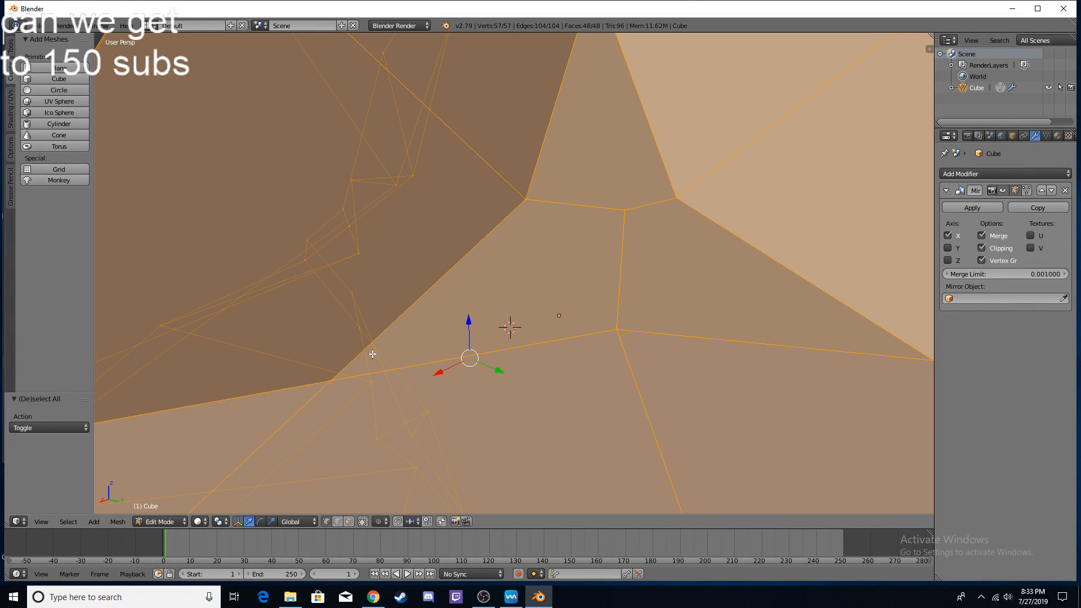
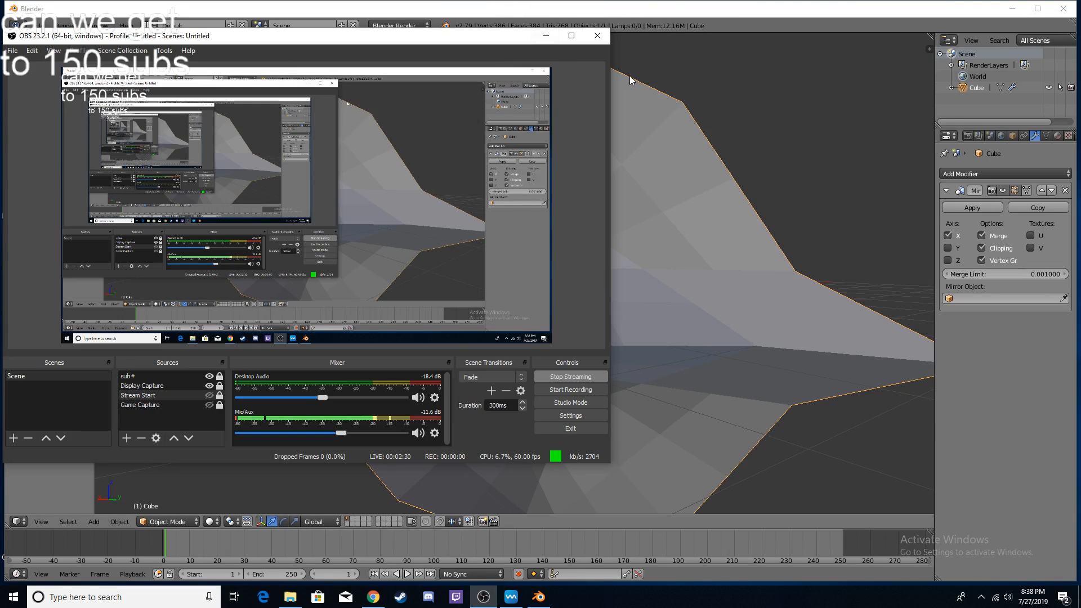
Step: Switch to Chrome to check the YouTube live dashboard, then minimise it and the OBS window to return to Blender
left_click(372, 598)
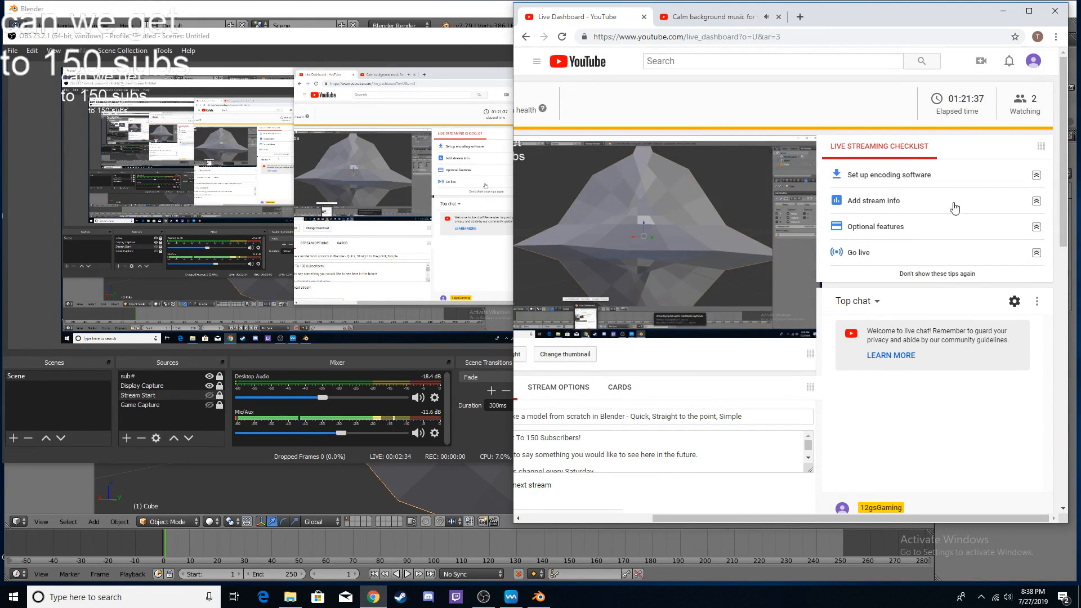
left_click(1006, 10)
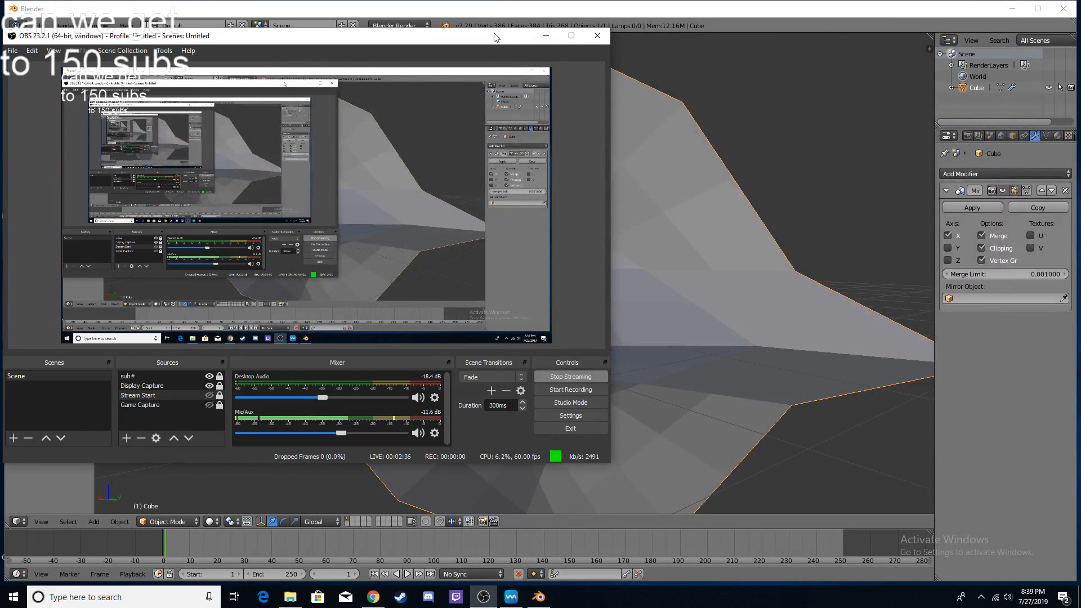
left_click(544, 36)
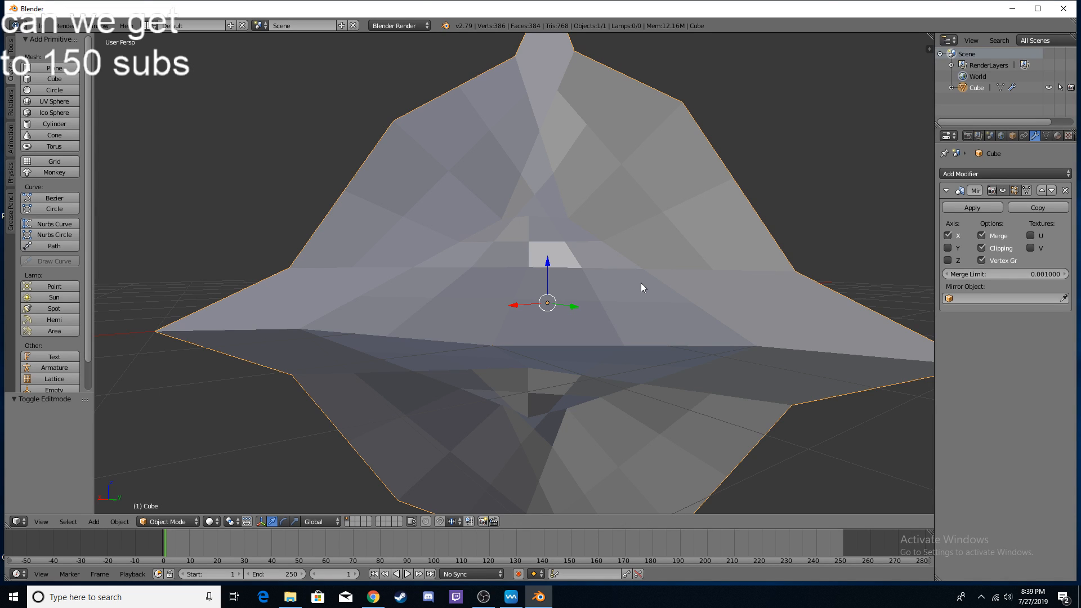
Step: Enter Edit Mode and undo the subdivision of the mesh
key("Tab")
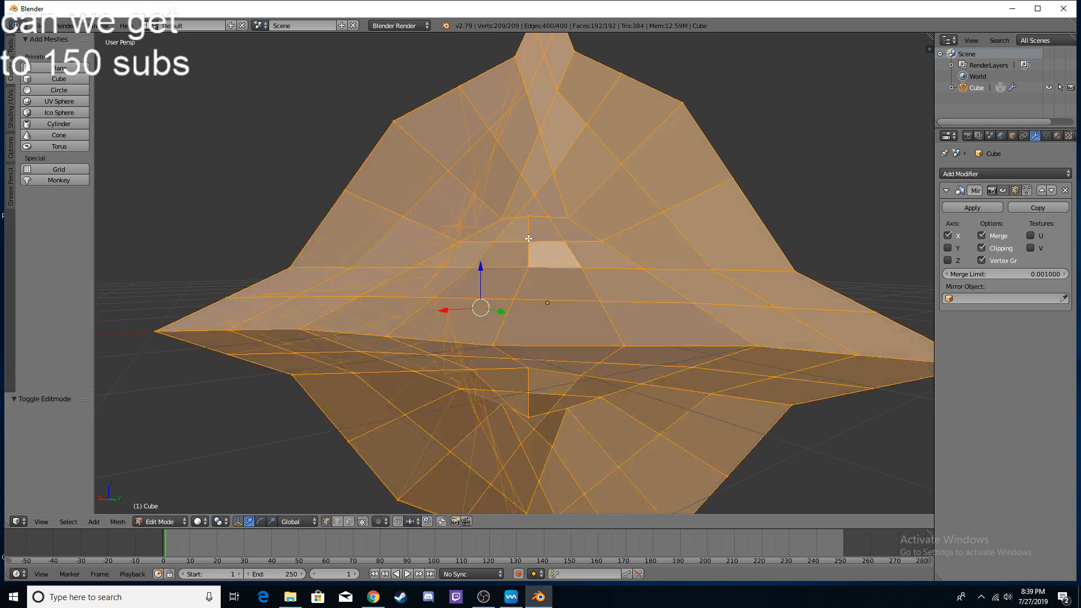
right_click(528, 240)
scroll(525, 240, "down", 1)
middle_click_drag(523, 239, 589, 245)
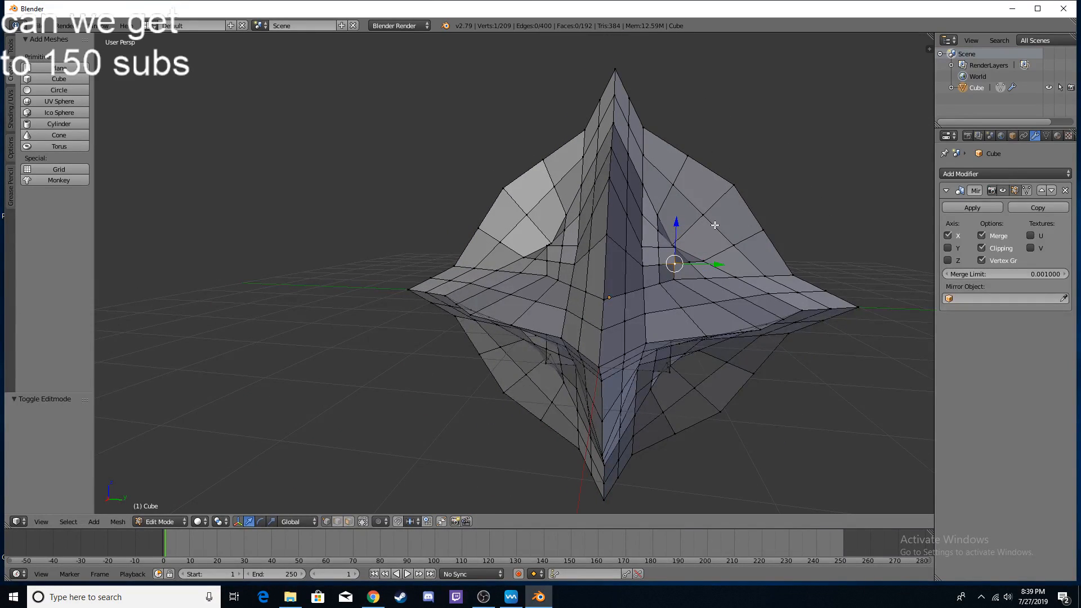
key("a")
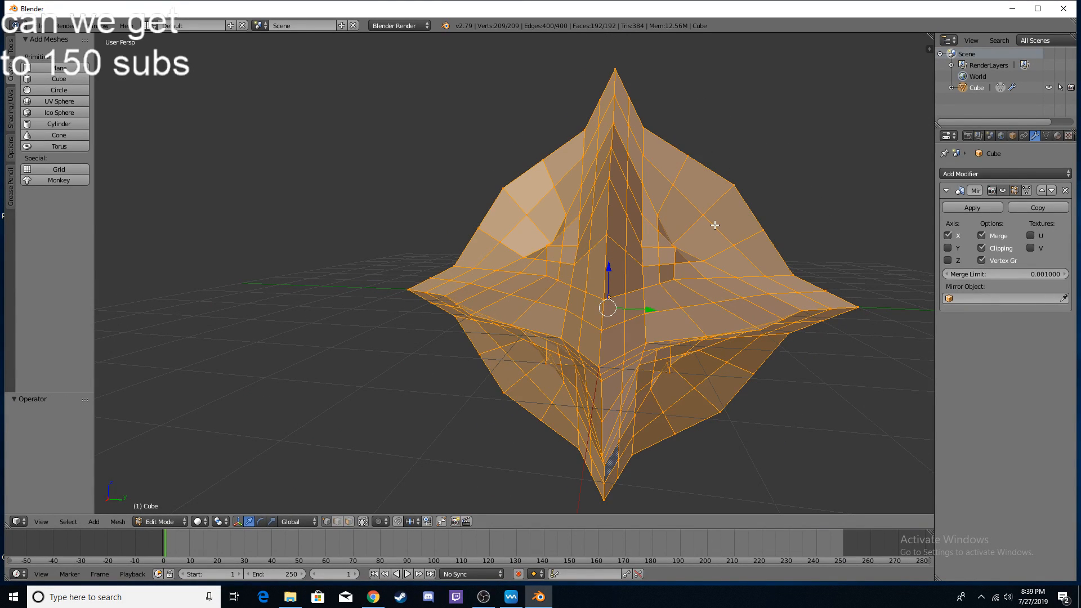
key("ctrl+z")
middle_click_drag(675, 256, 634, 261)
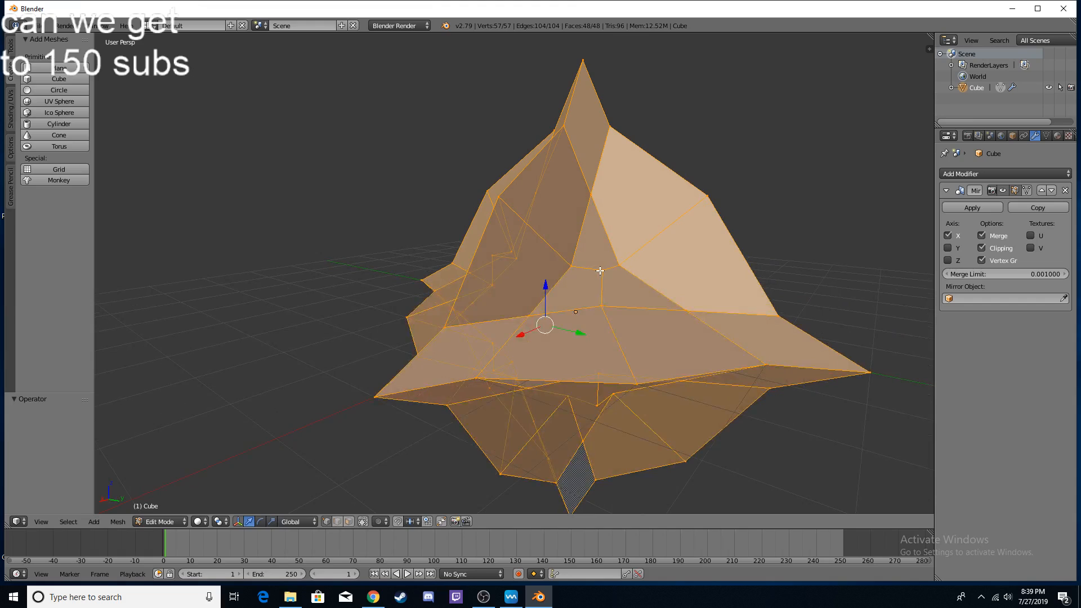
Step: Move the inner vertex between the spikes 149.1 units along the X axis and inspect the mirrored stretch
right_click(602, 272)
left_click_drag(606, 237, 625, 508)
scroll(707, 133, "down", 10)
middle_click_drag(707, 133, 446, 246)
left_click_drag(446, 246, 535, 183)
middle_click_drag(535, 183, 654, 321)
scroll(449, 273, "up", 5)
scroll(450, 273, "up", 3)
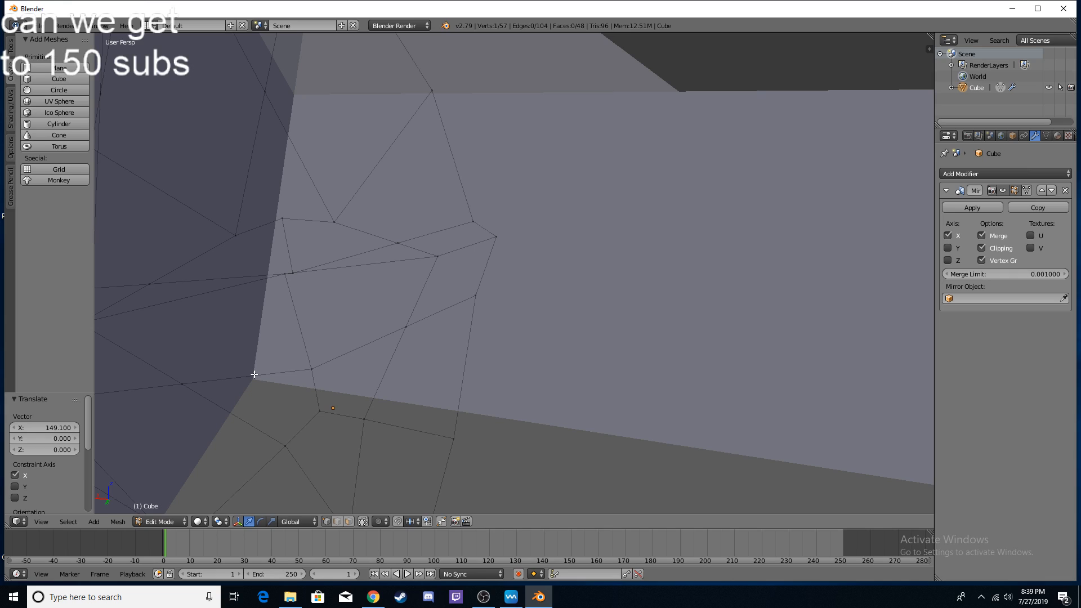
middle_click_drag(392, 345, 469, 346)
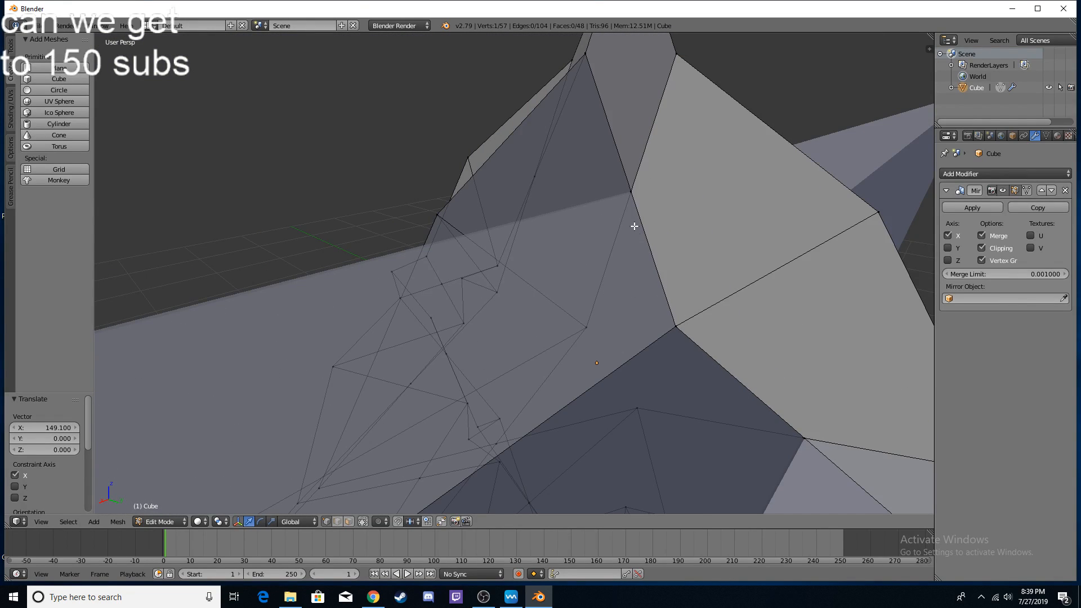
scroll(563, 270, "down", 6)
middle_click_drag(528, 294, 333, 284)
scroll(726, 256, "down", 8)
scroll(598, 316, "up", 5)
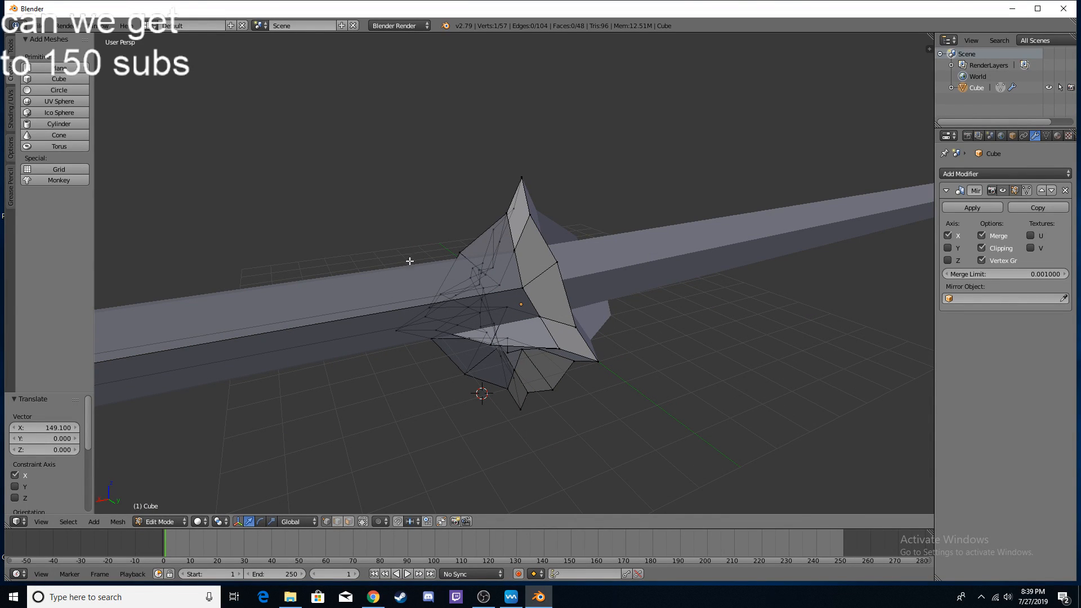
middle_click_drag(654, 248, 625, 258)
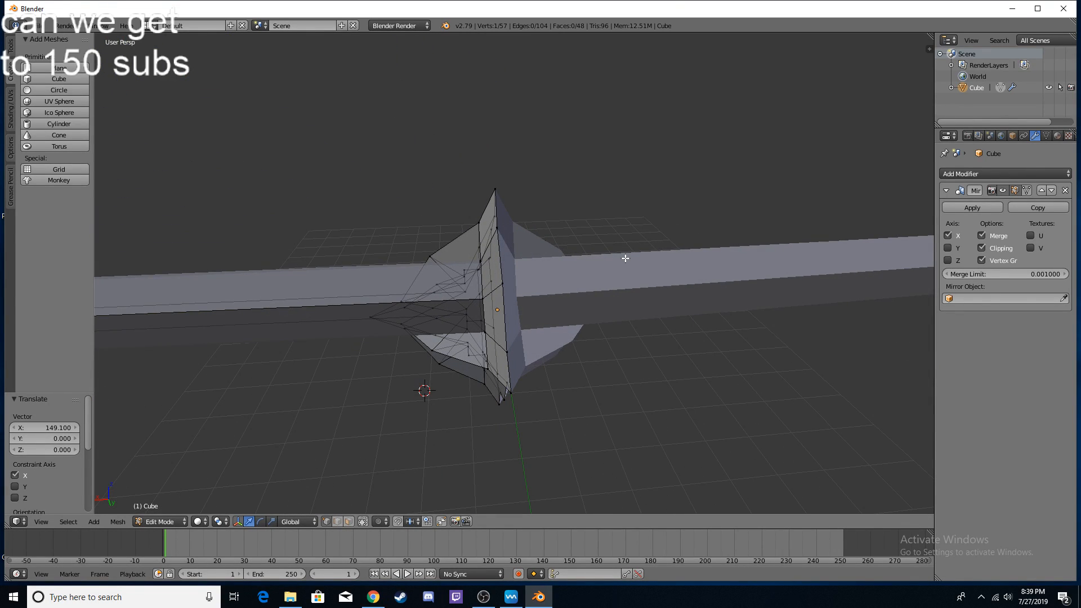
Step: Undo the X-axis vertex move and clear the mesh selection
key("ctrl+z")
middle_click_drag(505, 242, 563, 249)
scroll(563, 253, "up", 5)
key("a")
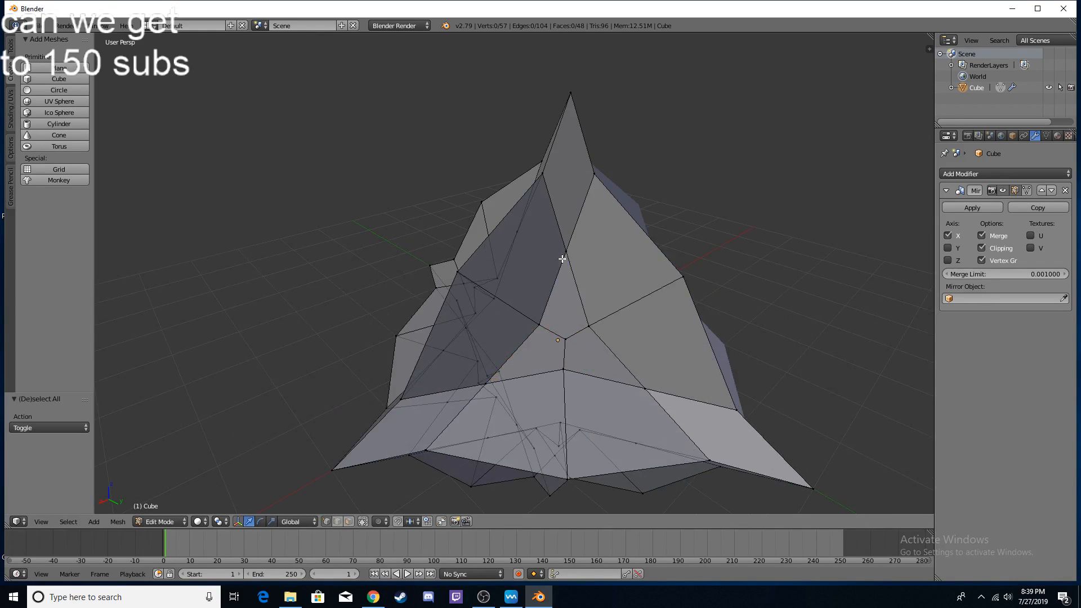
Step: Select the entire mesh, apply Subdivide once and view it in Object Mode before returning to Edit Mode
key("a")
key("w")
left_click(562, 258)
key("Tab")
middle_click_drag(734, 260, 449, 276)
key("Tab")
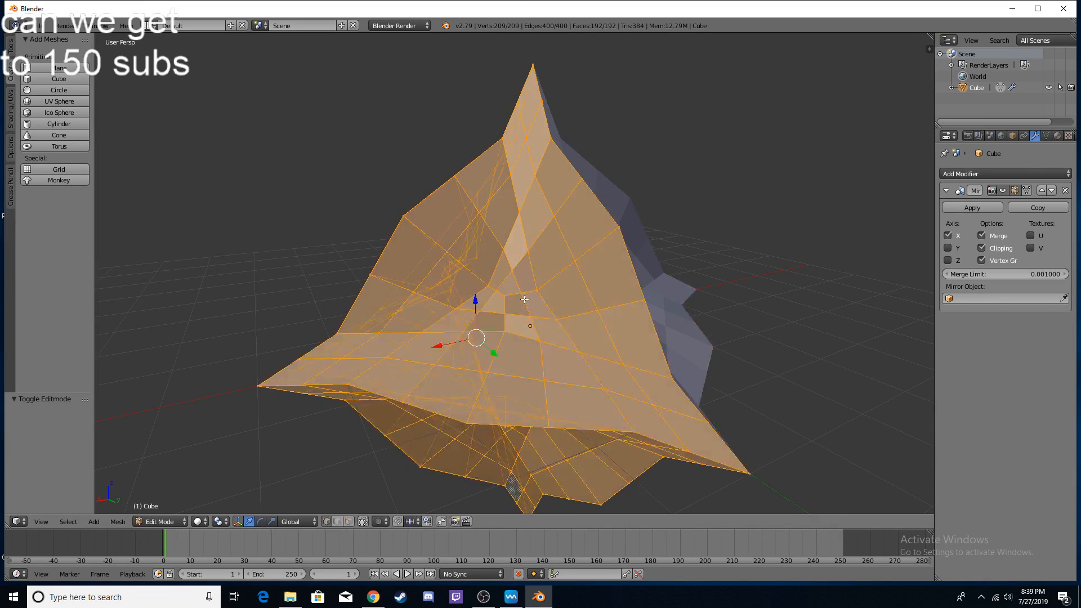
Step: Examine the subdivided star's inner corner and outline from several angles in both Edit Mode and Object Mode
scroll(511, 305, "up", 4)
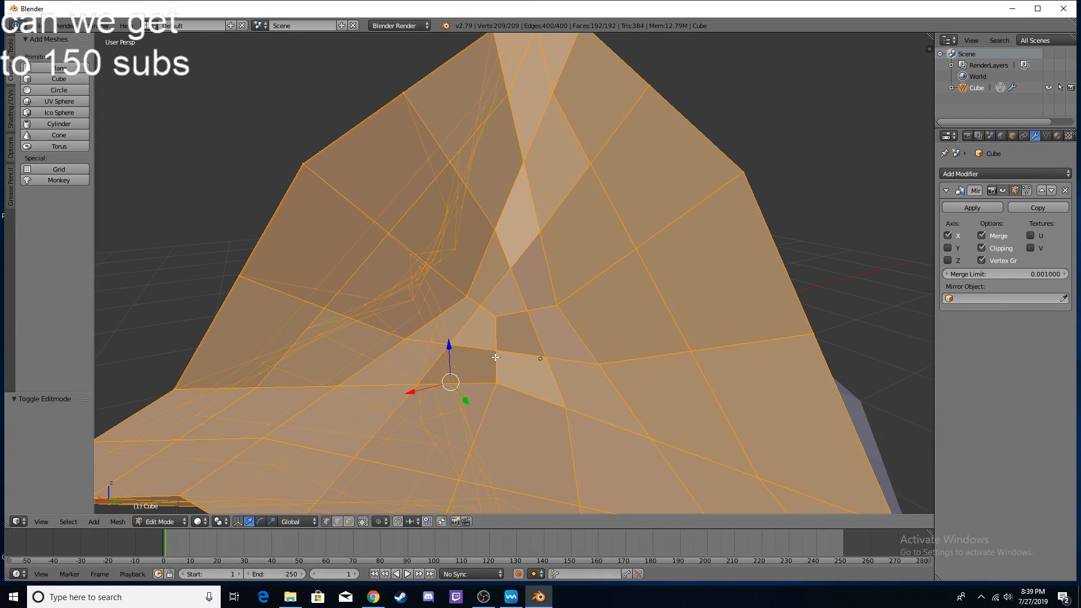
scroll(535, 285, "up", 2)
scroll(529, 282, "down", 6)
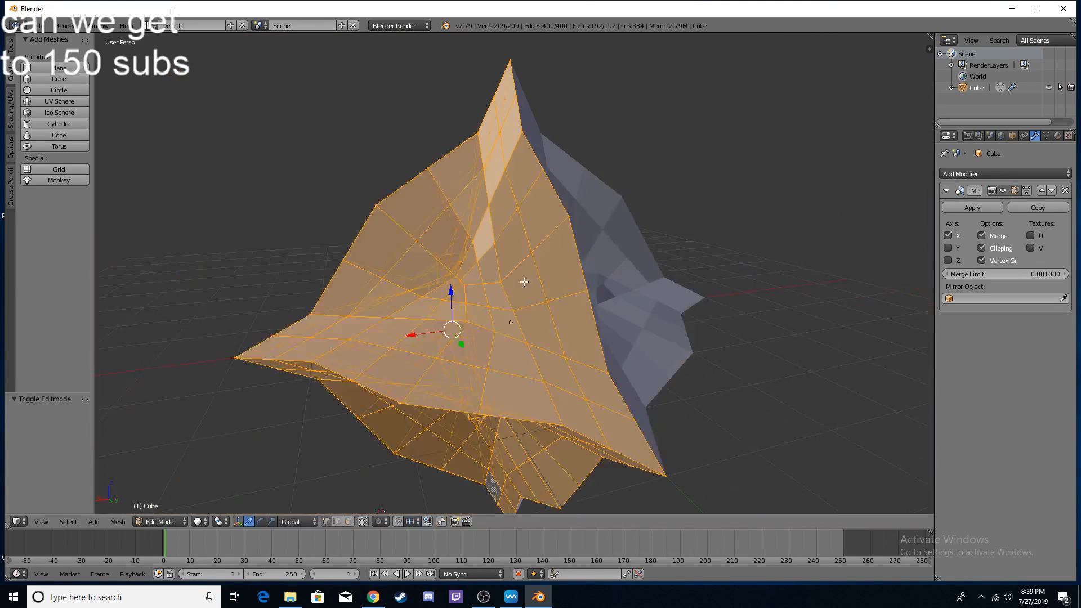
middle_click_drag(552, 284, 583, 277)
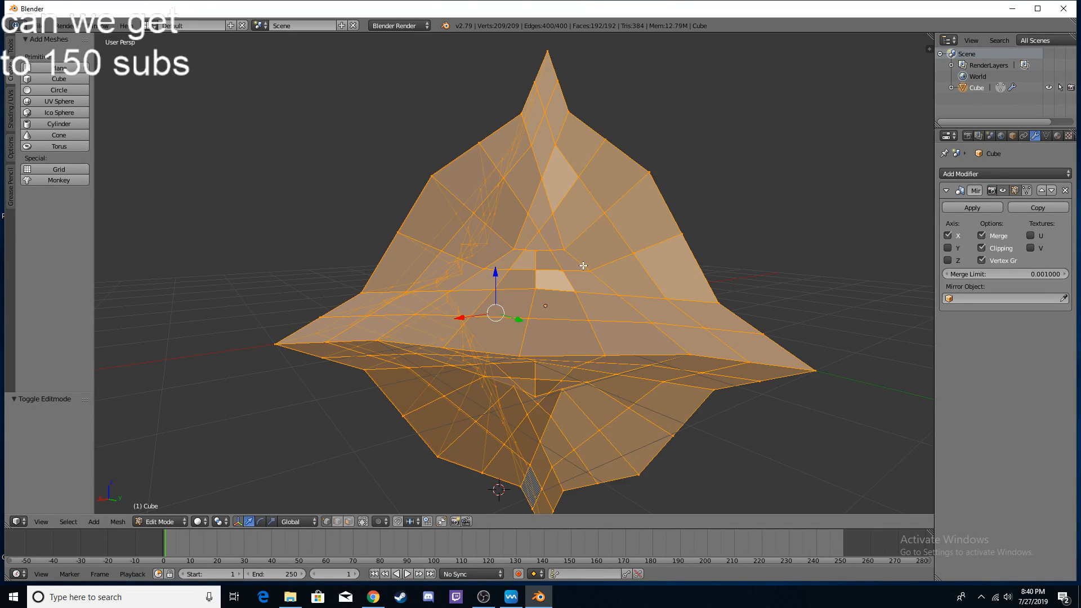
key("Tab")
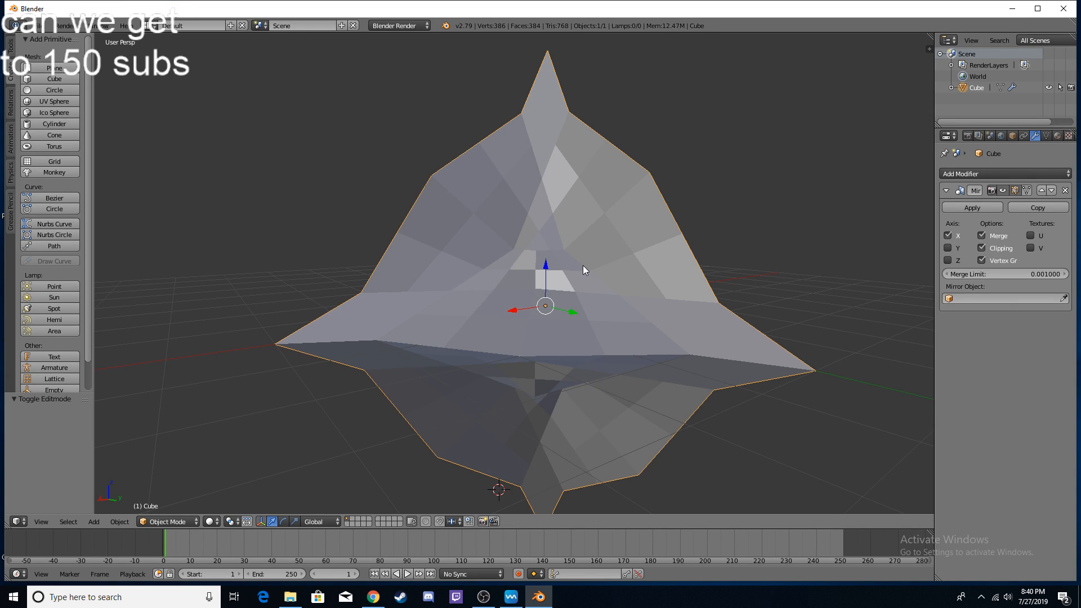
middle_click_drag(632, 221, 574, 256)
key("Tab")
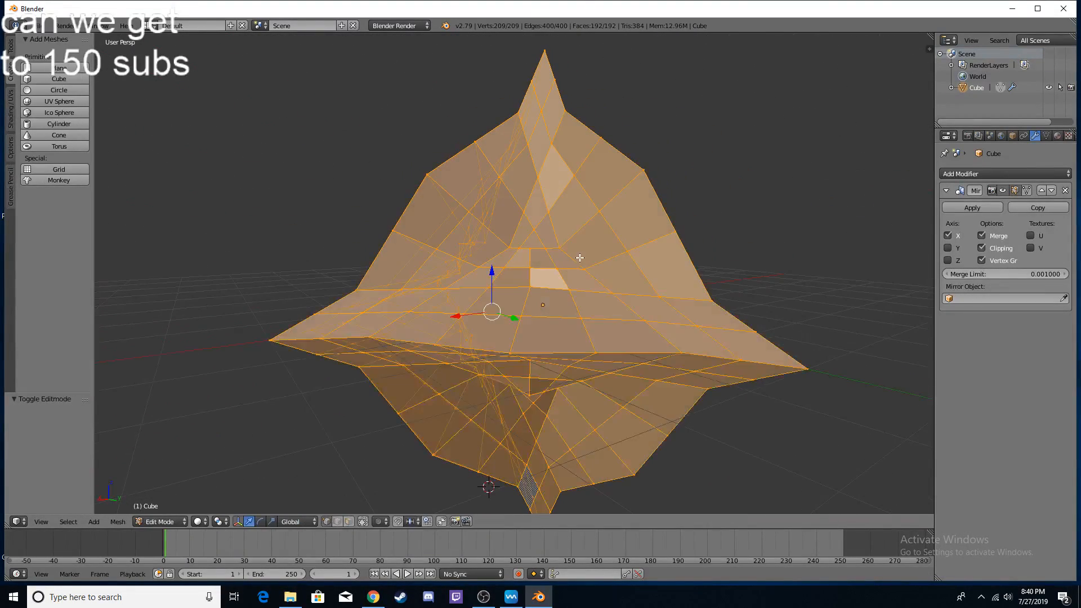
mouse_move(657, 249)
middle_mouse_down()
mouse_move(610, 272)
mouse_move(622, 261)
mouse_move(649, 303)
mouse_move(597, 297)
middle_mouse_up()
scroll(650, 303, "up", 3)
scroll(595, 292, "down", 3)
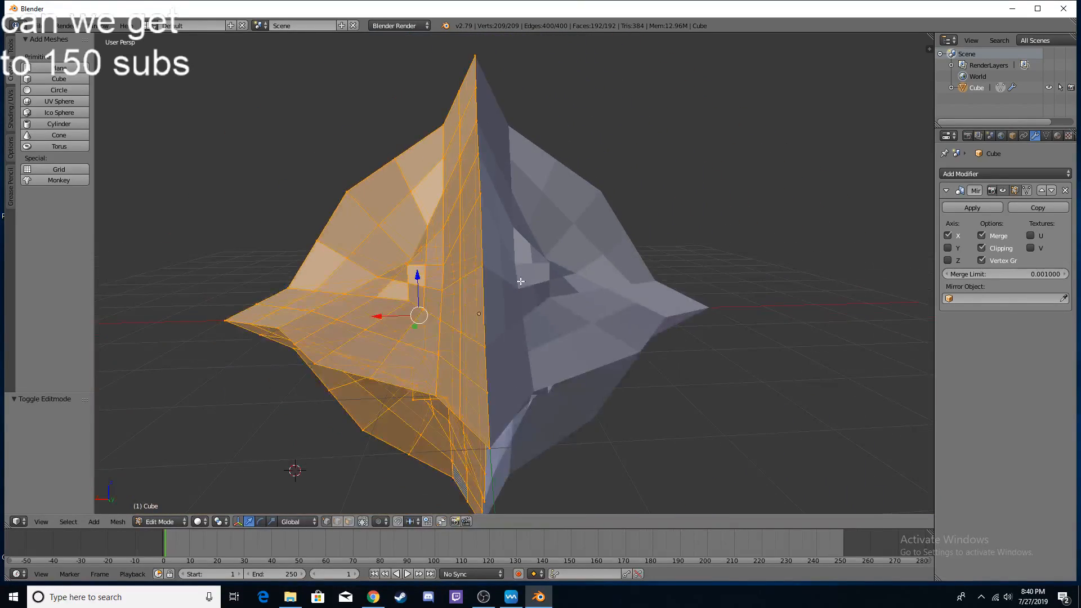
middle_click_drag(520, 281, 555, 287)
key("Tab")
key("Tab")
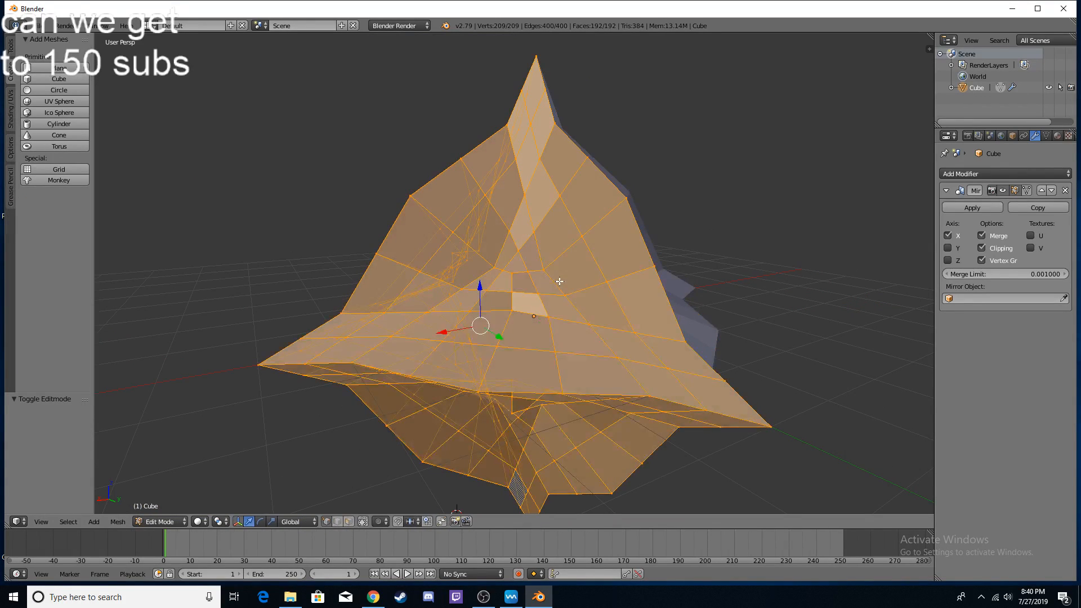
Step: Undo the plain subdivision of the star mesh and stay in Edit Mode
key("ctrl+z")
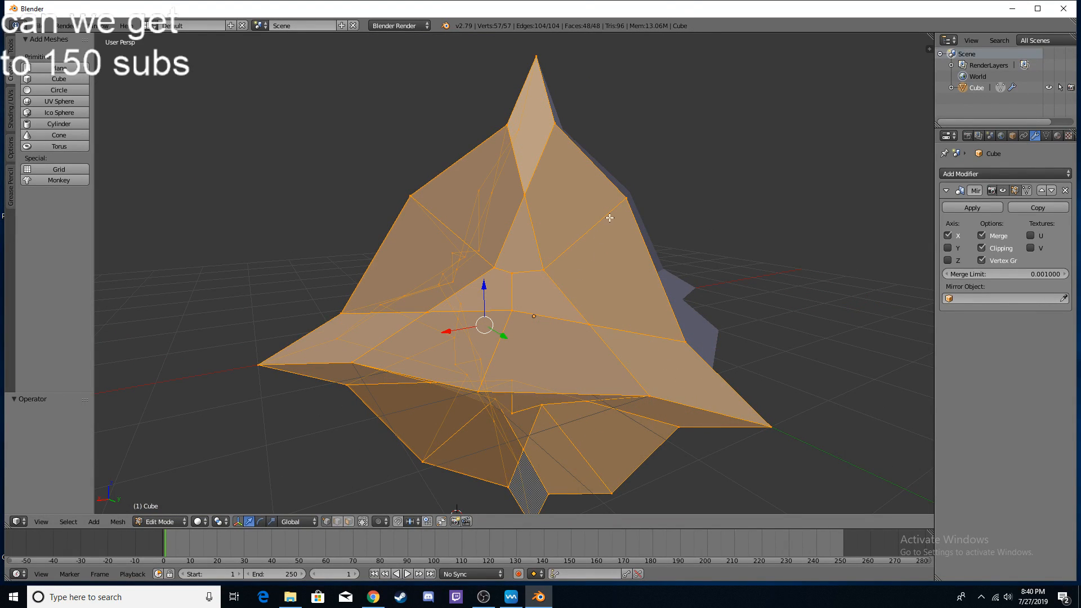
key("Tab")
key("Tab")
key("w")
key("Escape")
key("Tab")
key("Tab")
Step: Apply Subdivide Smooth to the entire mesh and view the rounded shape in Object Mode
key("w")
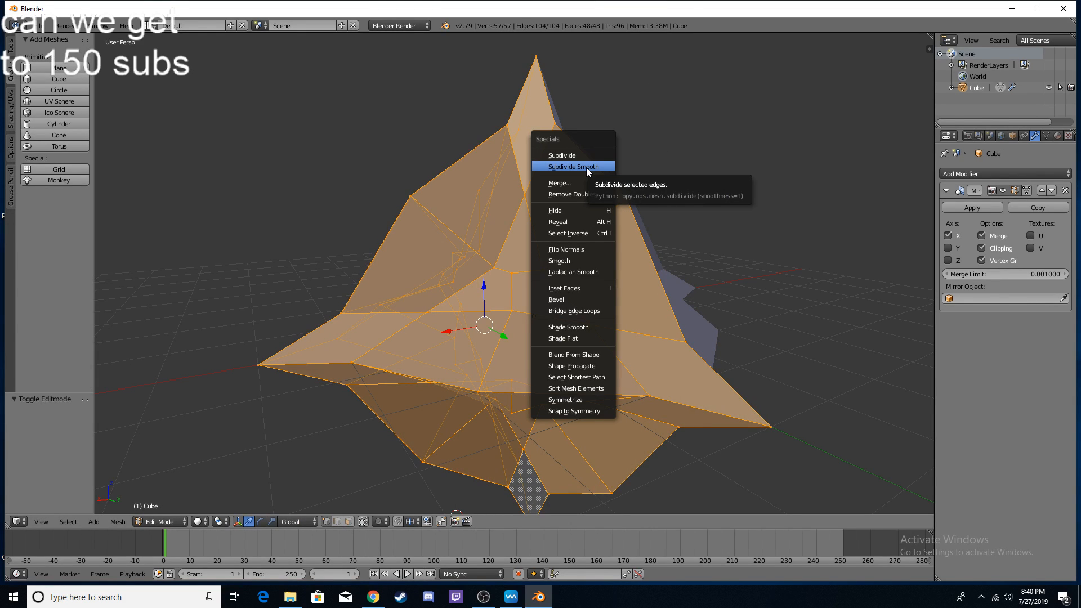
left_click(586, 167)
key("Tab")
middle_click_drag(744, 201, 652, 186)
middle_click_drag(521, 265, 554, 254)
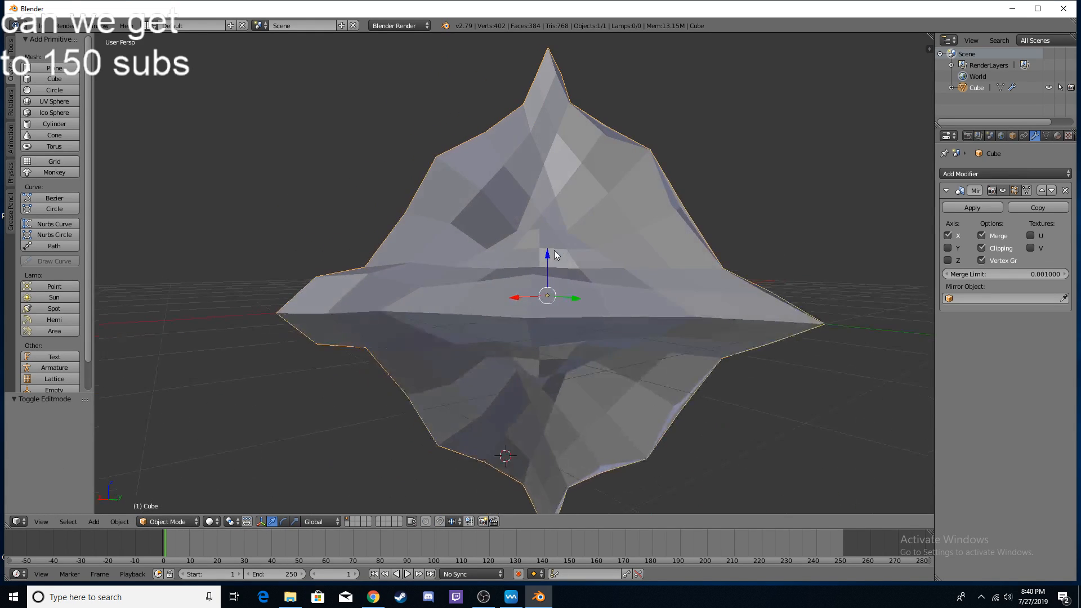
Step: Apply Subdivide Smooth two more times to the whole mesh in Edit Mode and inspect it in Object Mode
key("w")
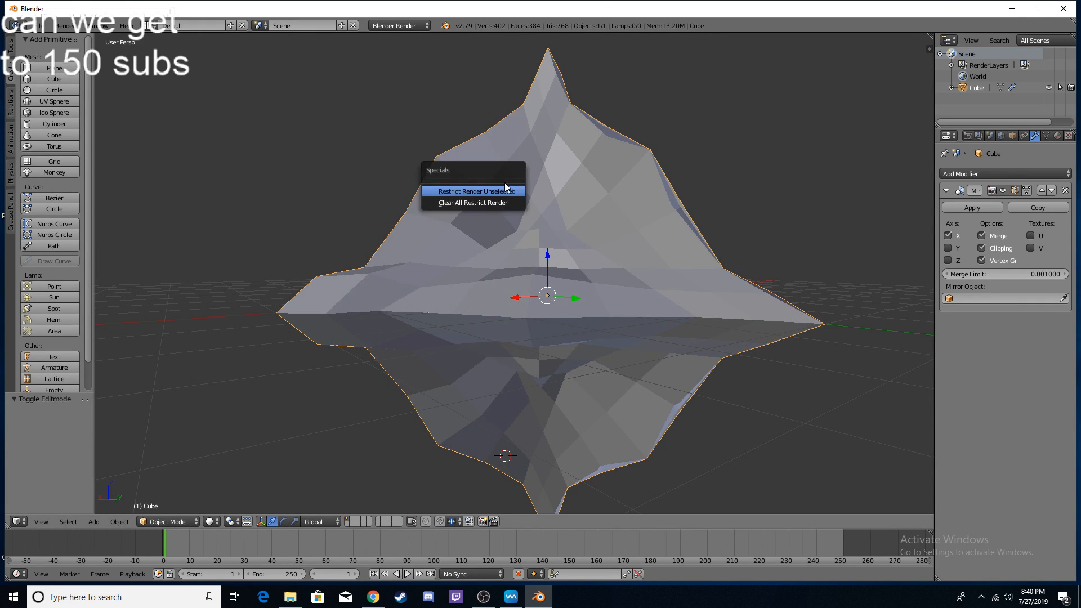
key("Tab")
key("w")
left_click(593, 163)
key("w")
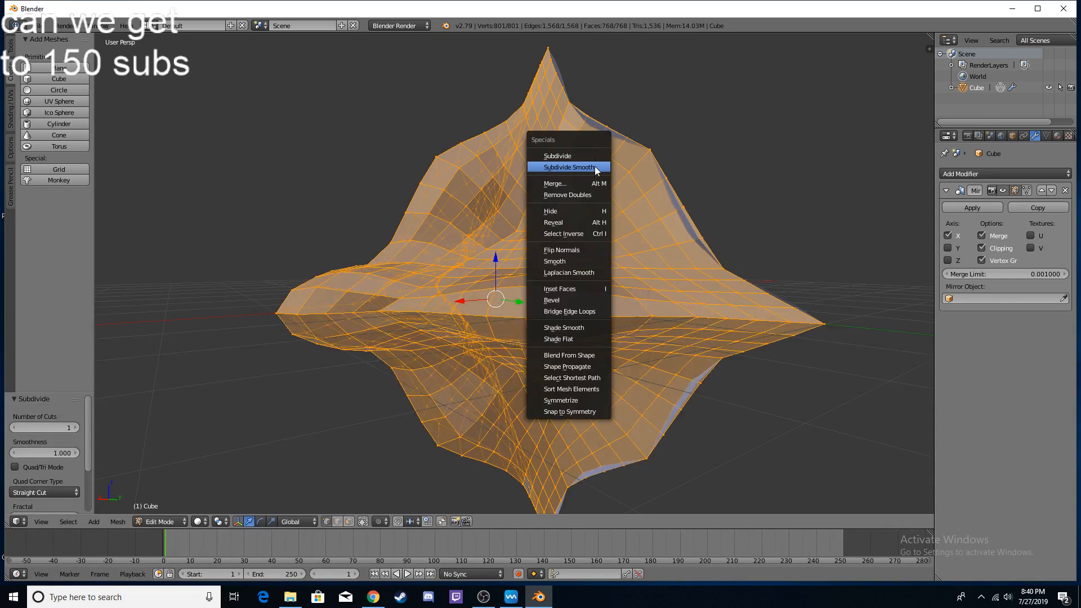
left_click(598, 163)
key("Tab")
middle_click_drag(688, 226, 717, 228)
middle_click_drag(628, 175, 536, 188)
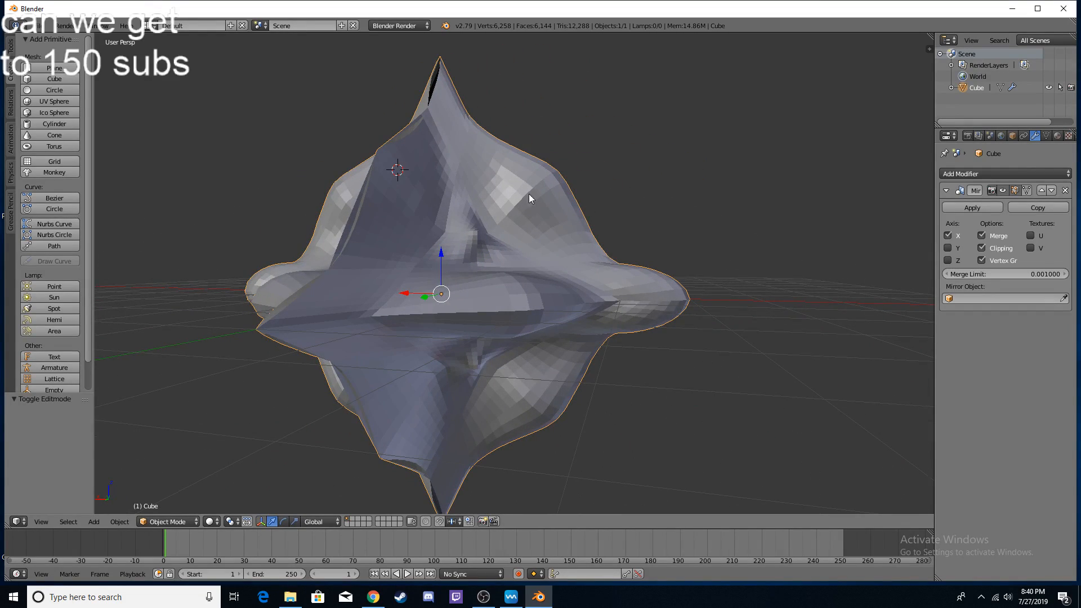
Step: Inspect the dense wireframe in Edit Mode, then undo the last two Subdivide Smooth operations
key("Tab")
key("a")
middle_click_drag(442, 239, 503, 217)
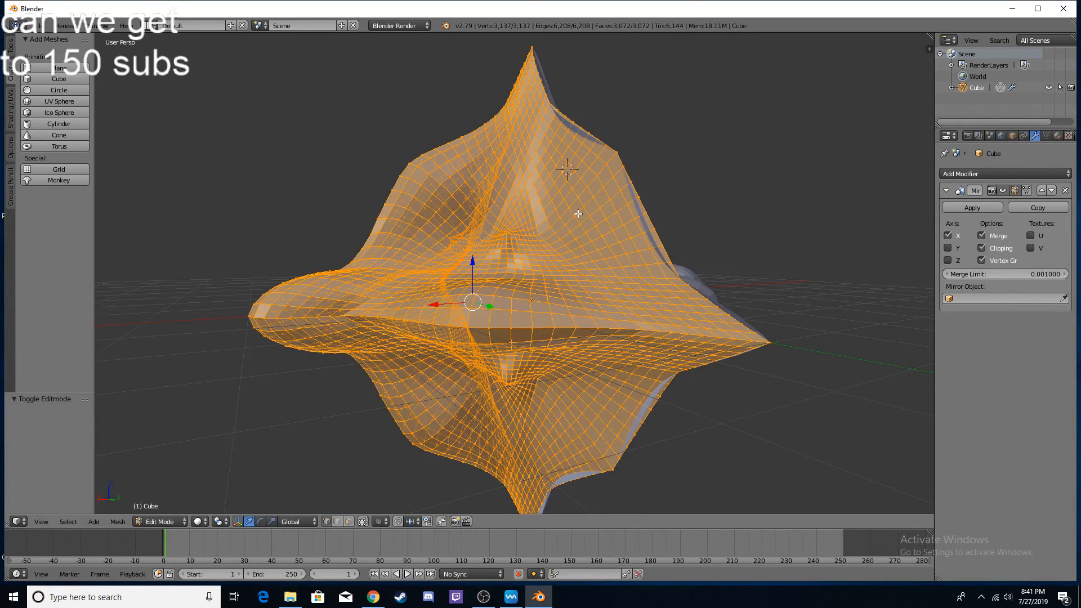
key("Tab")
mouse_move(532, 188)
middle_mouse_down()
mouse_move(541, 220)
mouse_move(586, 222)
mouse_move(565, 207)
mouse_move(572, 234)
middle_mouse_up()
key("ctrl+z")
key("ctrl+z")
key("Tab")
key("Tab")
Step: In Edit Mode, select the seam edge path at the top spike and move it -1 along X against the mirror plane
scroll(592, 252, "up", 3)
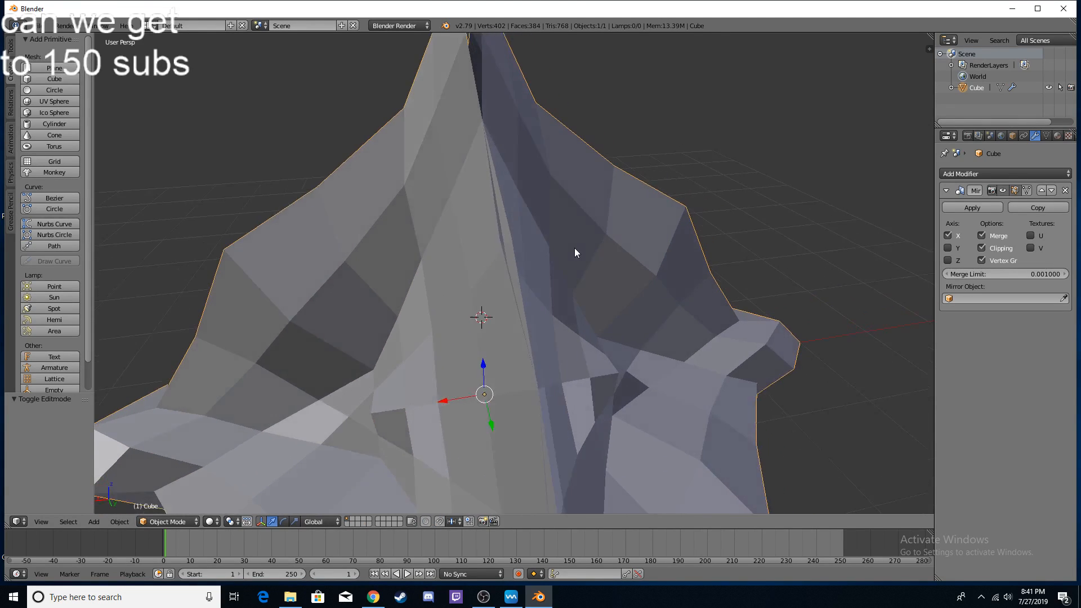
middle_click_drag(467, 66, 457, 134)
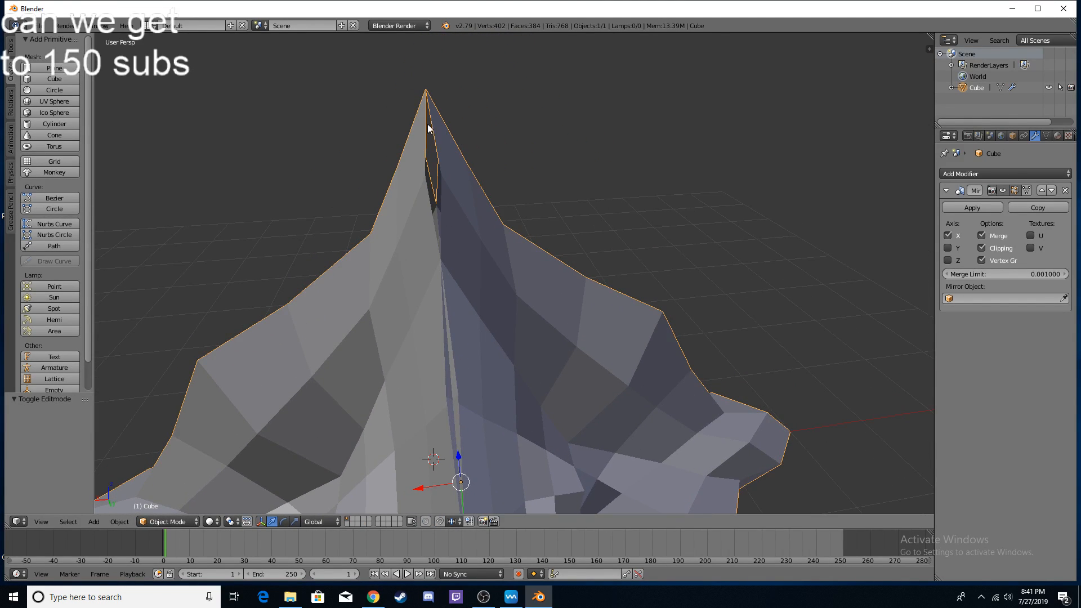
key("Tab")
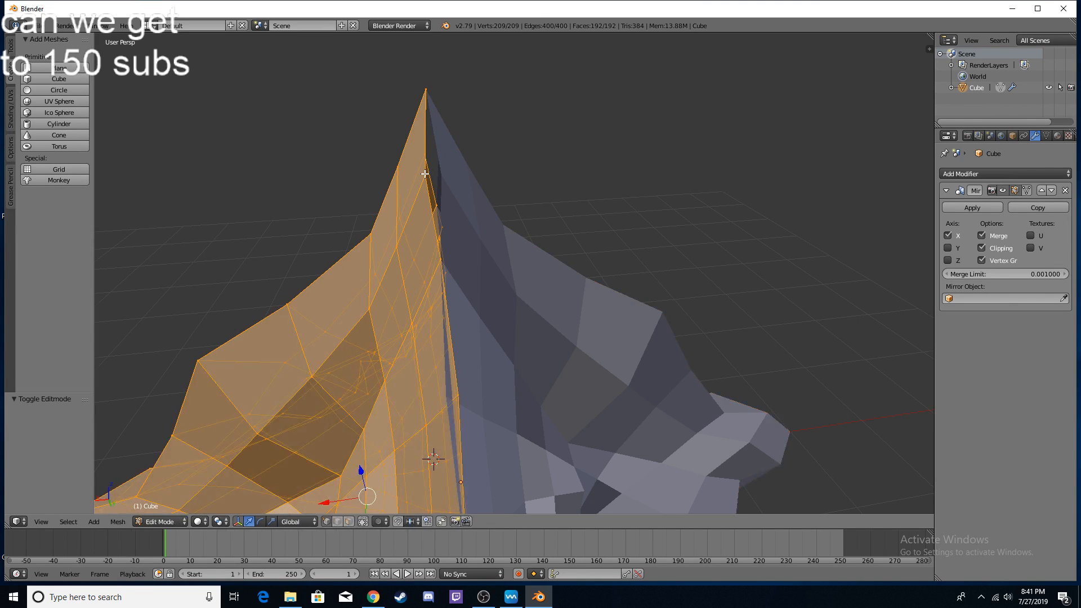
right_click(425, 176)
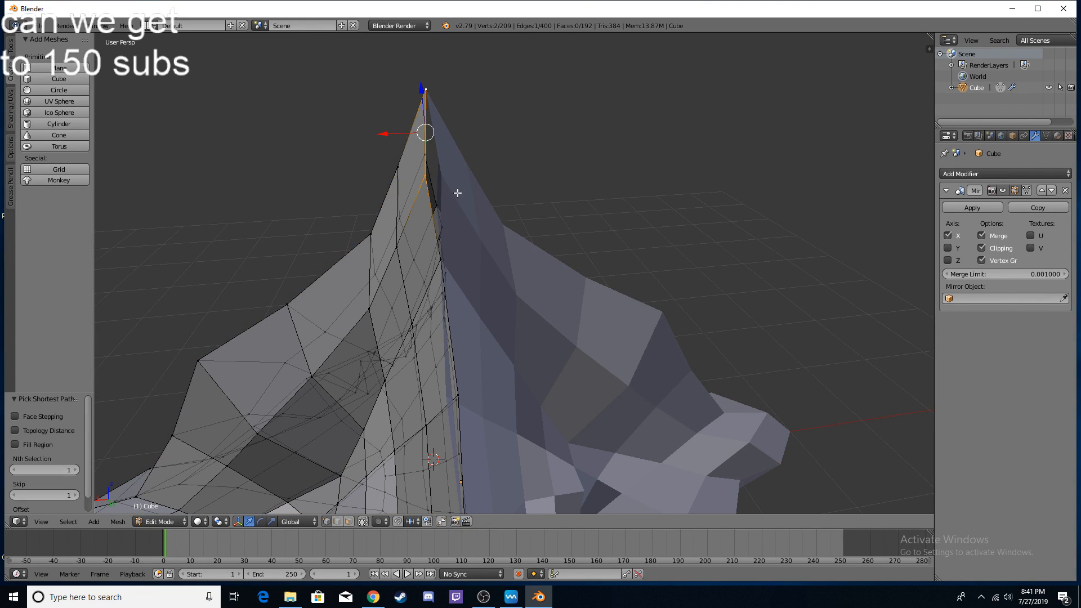
right_click(531, 206, "ctrl")
left_click_drag(474, 101, 667, 106)
Step: Move the single seam vertex just below the top spike about 0.586 along X to the mirror plane
mouse_move(692, 257)
middle_mouse_down()
mouse_move(690, 244)
mouse_move(699, 256)
mouse_move(677, 250)
middle_mouse_up()
right_click(399, 152)
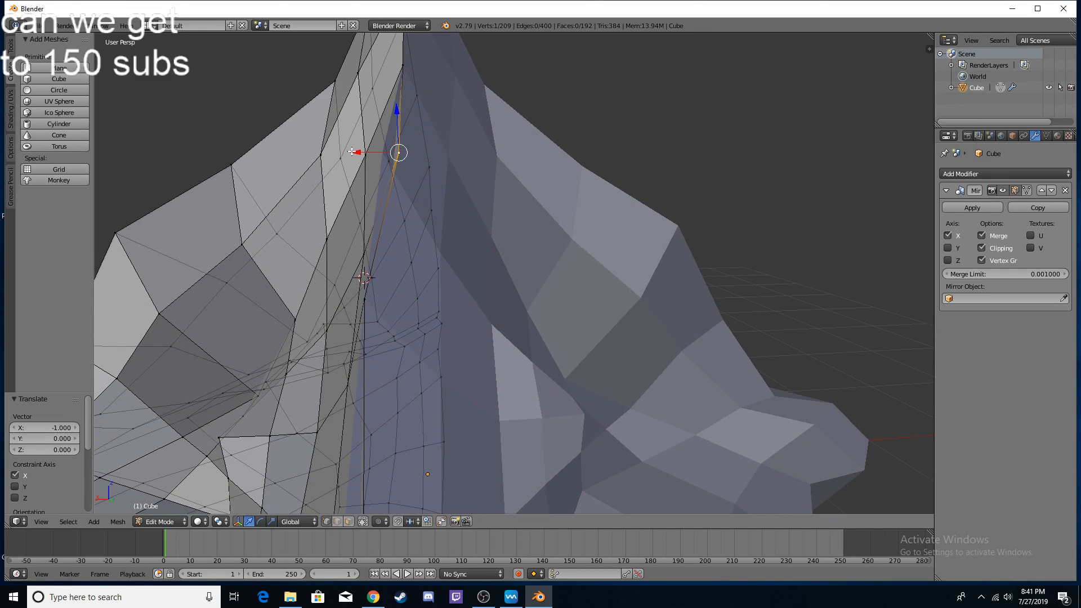
left_click_drag(360, 153, 268, 154)
middle_click_drag(224, 162, 413, 258)
Step: Select the vertex path along the upper front seam and move it about -0.313 along X to close the gap
right_click(528, 224)
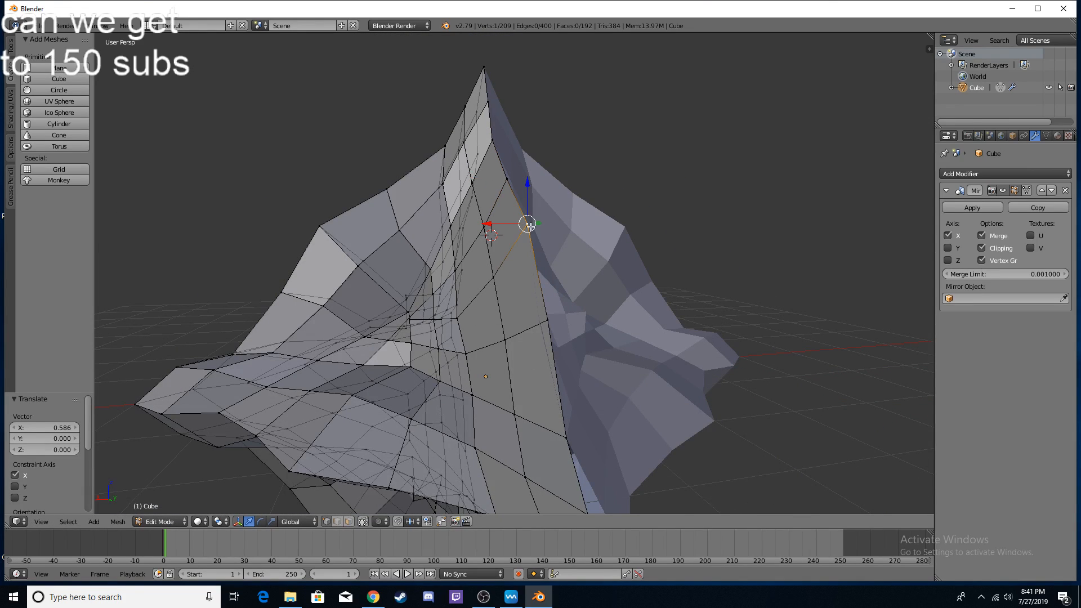
right_click(566, 438, "ctrl")
mouse_move(509, 319)
left_mouse_down()
mouse_move(415, 320)
mouse_move(523, 309)
mouse_move(509, 318)
left_mouse_up()
middle_click_drag(551, 376, 495, 216)
left_click_drag(460, 148, 506, 208)
Step: Select the five-vertex seam path around the front horizontal spike and move it about -0.847 along X to the mirror plane
right_click(518, 246)
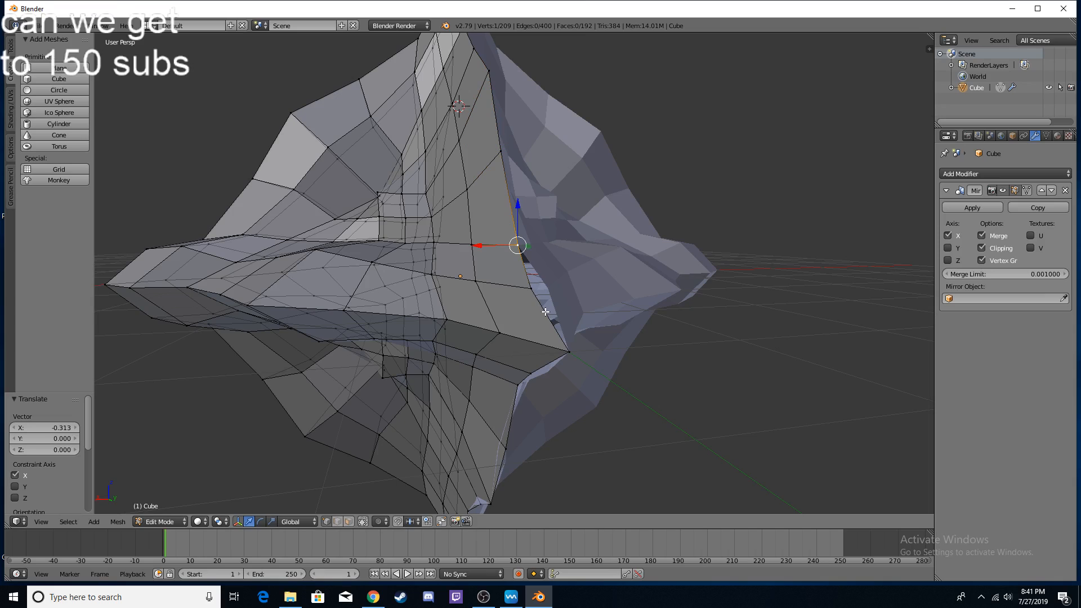
right_click(518, 386, "ctrl")
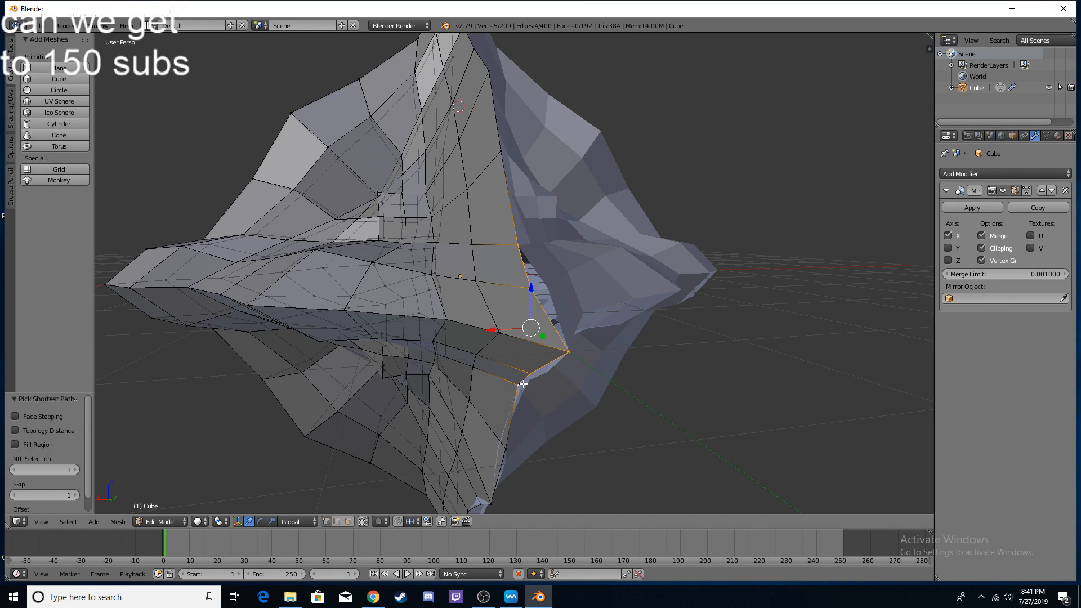
key("g")
key("x")
left_click(594, 327)
middle_click_drag(607, 330, 582, 316)
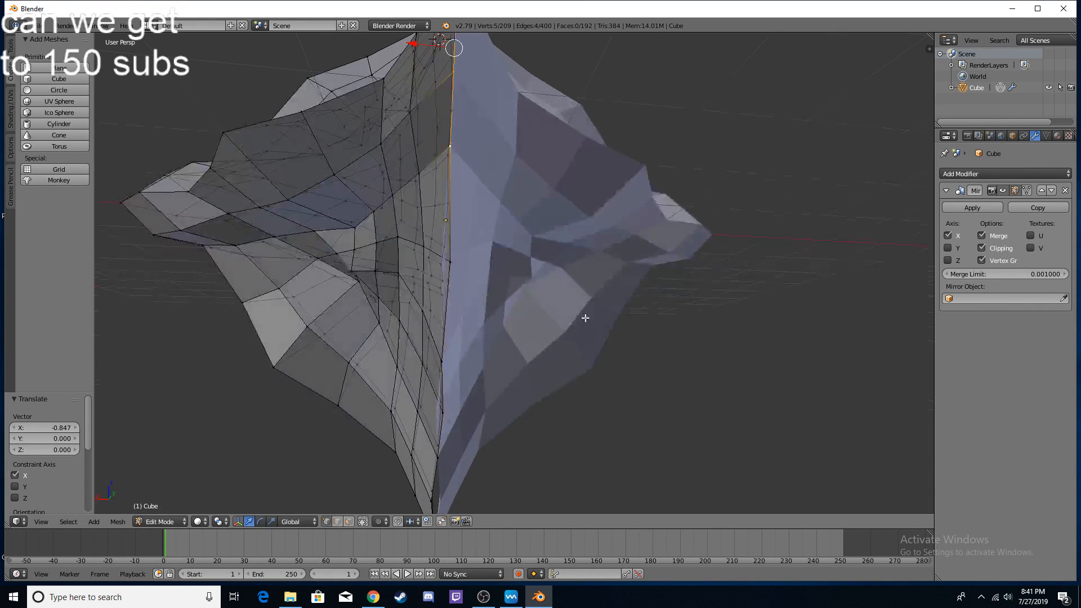
Step: Select the lower front seam path down towards the bottom spike and move it about 0.691 along X to the mirror plane
middle_click_drag(470, 215, 514, 311)
right_click(529, 342)
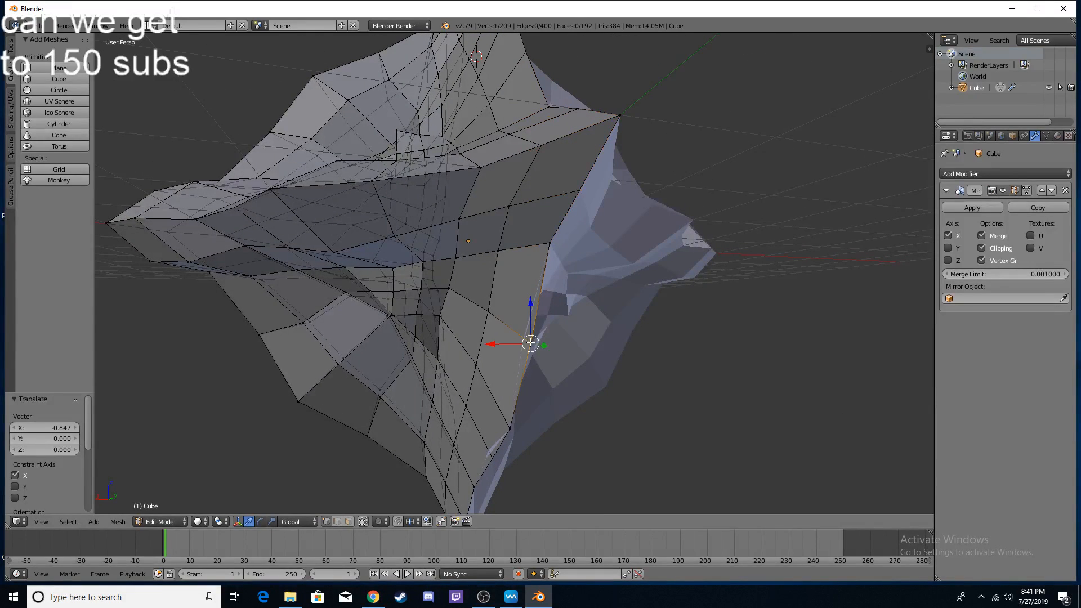
middle_click_drag(550, 357, 546, 324)
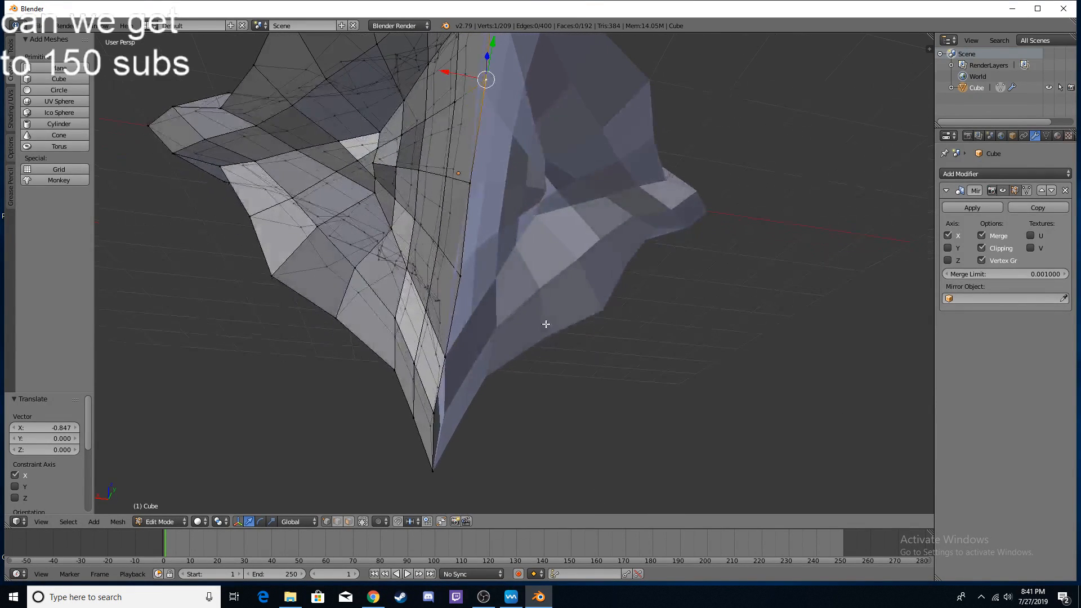
right_click(444, 359, "ctrl")
left_click_drag(429, 226, 363, 235)
Step: Select the three seam vertices around the bottom spike's tip and move them -1 along X
right_click(434, 408)
middle_click_drag(439, 413, 507, 347)
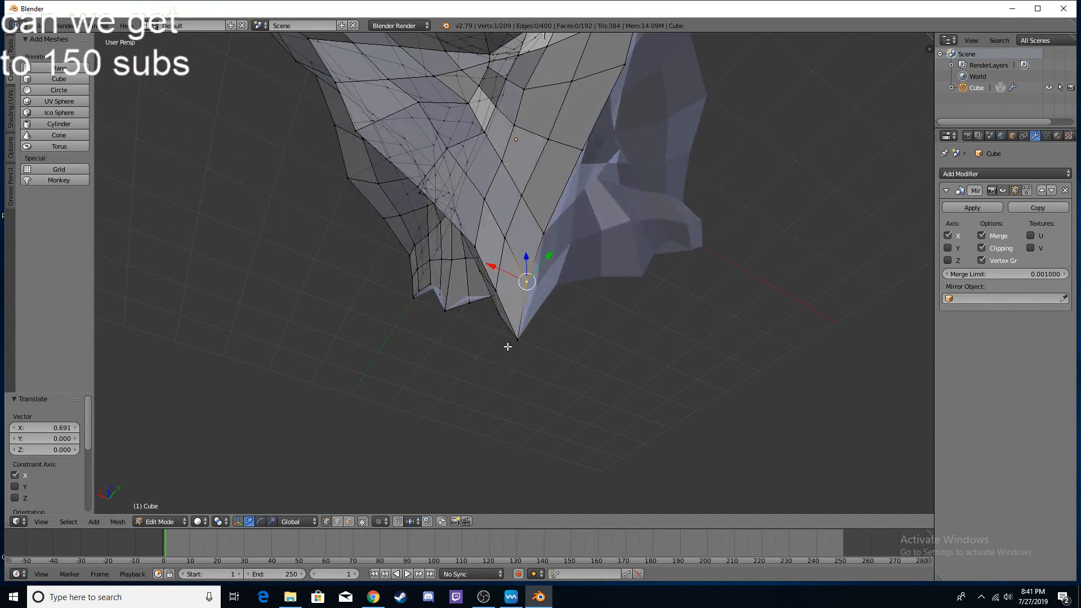
right_click(502, 317, "ctrl")
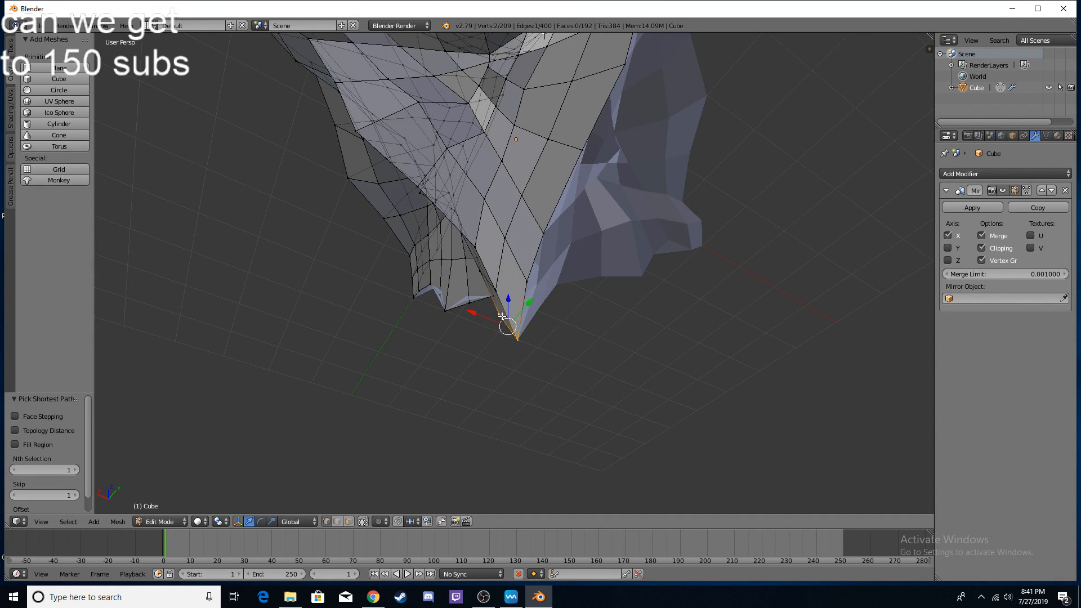
right_click(527, 288, "ctrl")
type("gx")
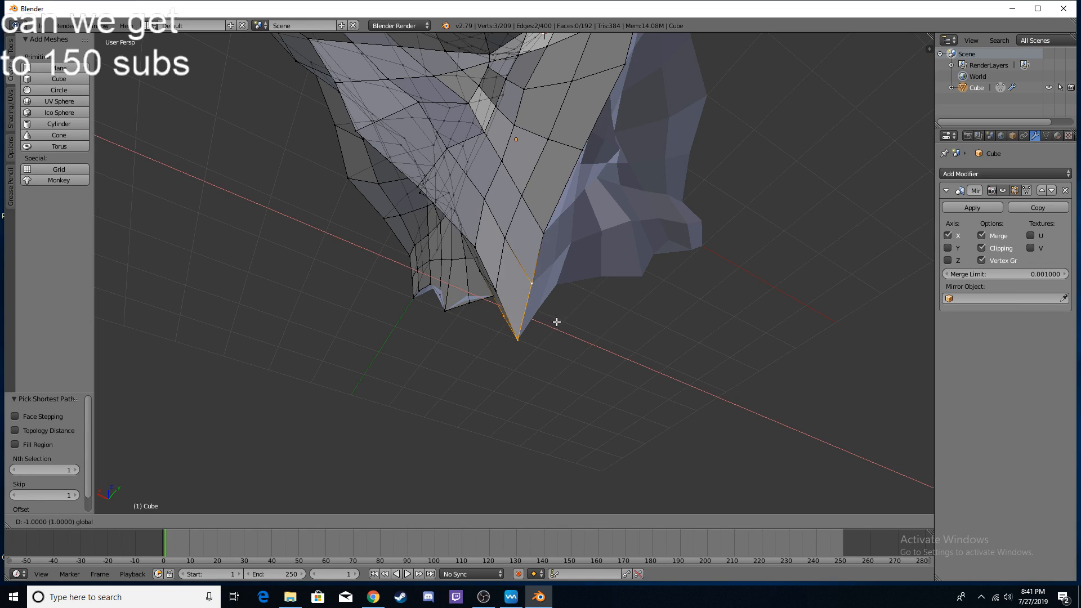
type("-1")
key("Return")
Step: Select the seam path along the lower edge on the opposite side of the star and move it 2 along X
middle_click_drag(529, 307, 600, 299)
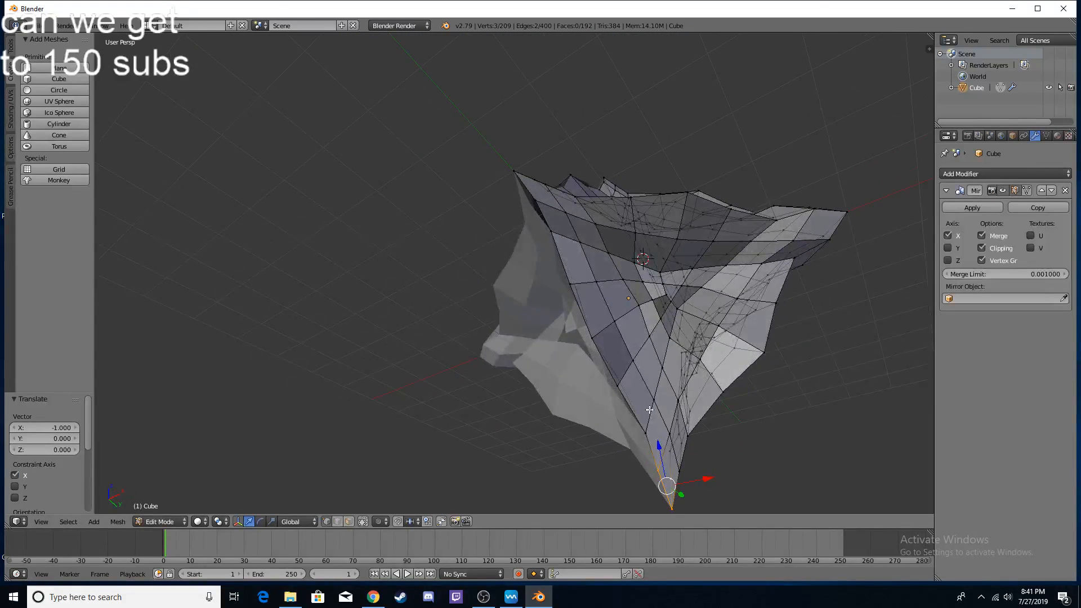
right_click(646, 433)
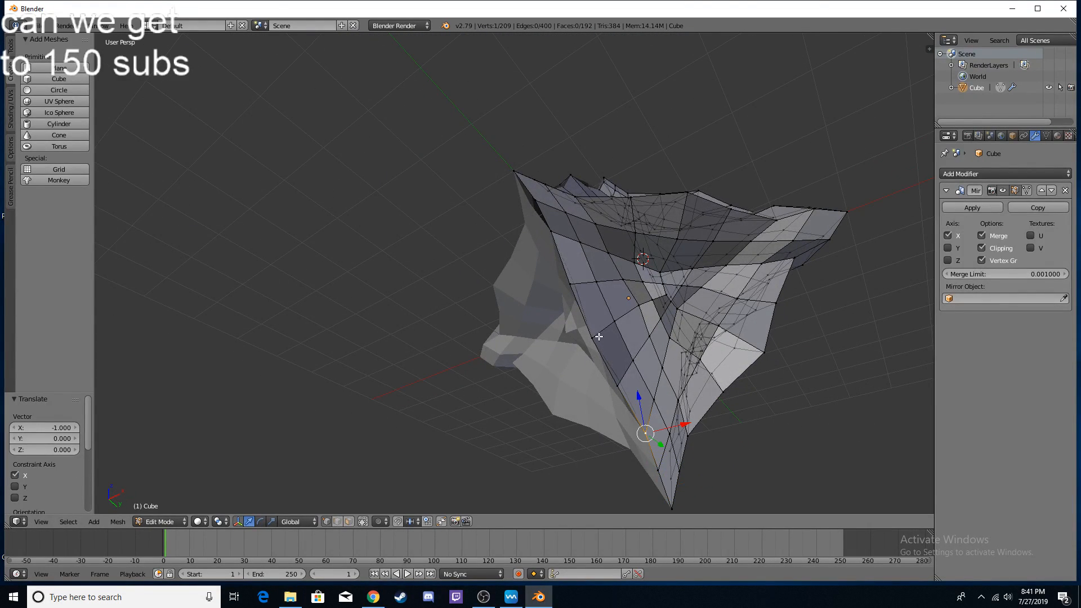
right_click(552, 231, "ctrl")
type("gx2")
key("Return")
Step: Select the three seam vertices around the opposite horizontal spike and move them -1 along X onto the mirror plane
middle_click_drag(731, 288, 527, 255)
right_click(535, 239)
scroll(523, 230, "up", 4)
right_click(563, 271, "ctrl")
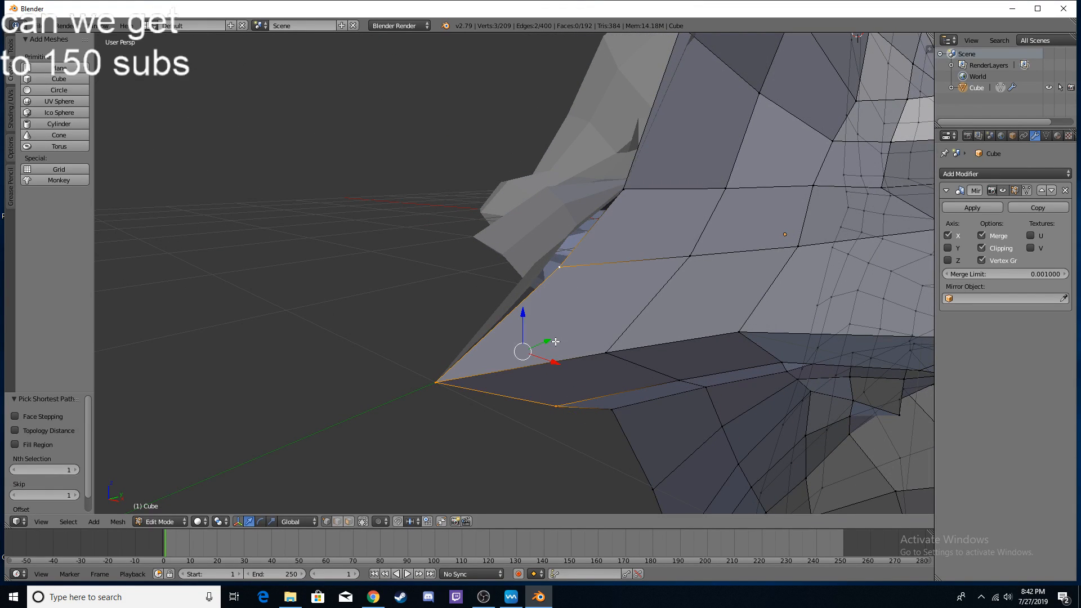
left_click_drag(558, 364, 460, 319, "ctrl")
Step: Select two separate upper seam vertices on that side, undo the accidental extrusion, and move them about 0.388 along X to the mirror plane
middle_click_drag(531, 251, 578, 299)
right_click(556, 304)
right_click(683, 59, "shift")
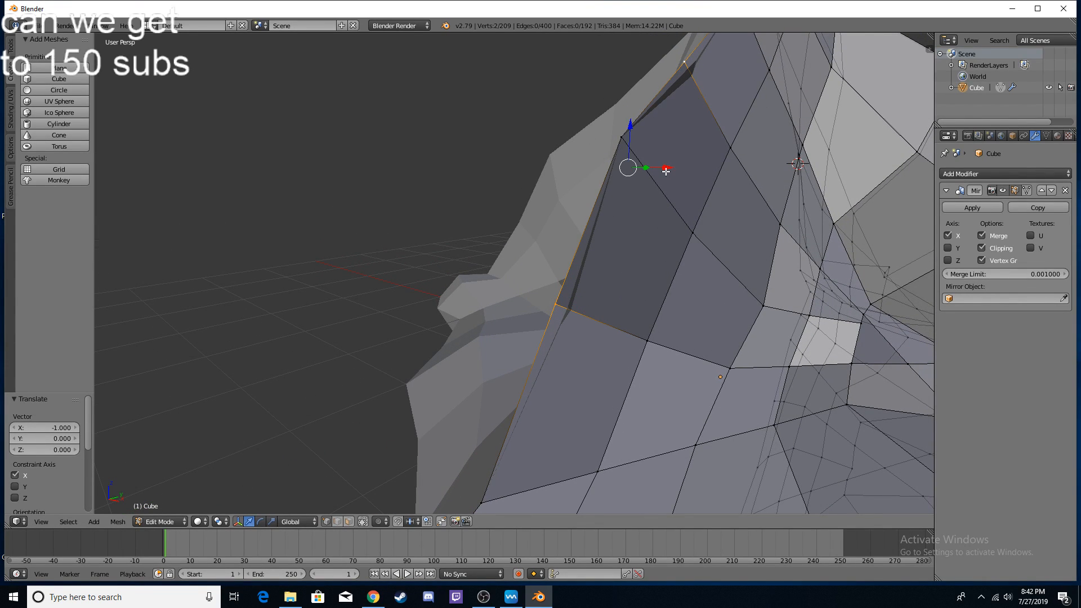
left_click_drag(666, 167, 757, 183)
left_click(758, 183, "ctrl")
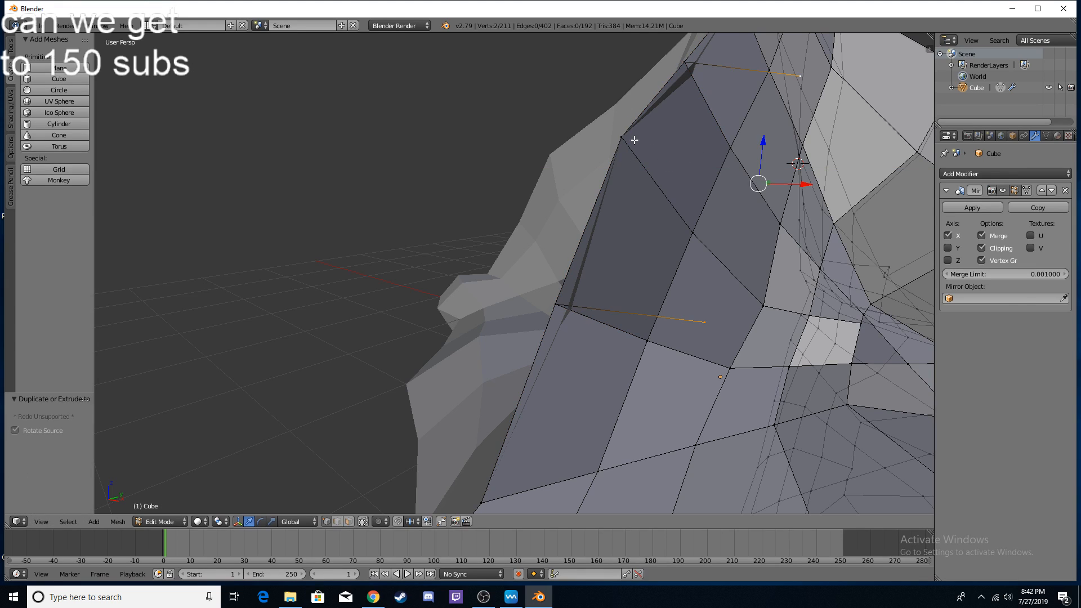
middle_click_drag(634, 140, 670, 159)
key("ctrl+z")
left_click(666, 207, "shift")
left_click(699, 223)
mouse_move(828, 246)
left_mouse_down("ctrl")
mouse_move(865, 257)
mouse_move(732, 227)
mouse_move(795, 230)
left_mouse_up("ctrl")
left_click(732, 230)
Step: Select the remaining seam path beside the gap at the top spike and move it along X to the mirror plane
middle_click_drag(760, 178, 597, 374, "shift")
right_click(549, 226)
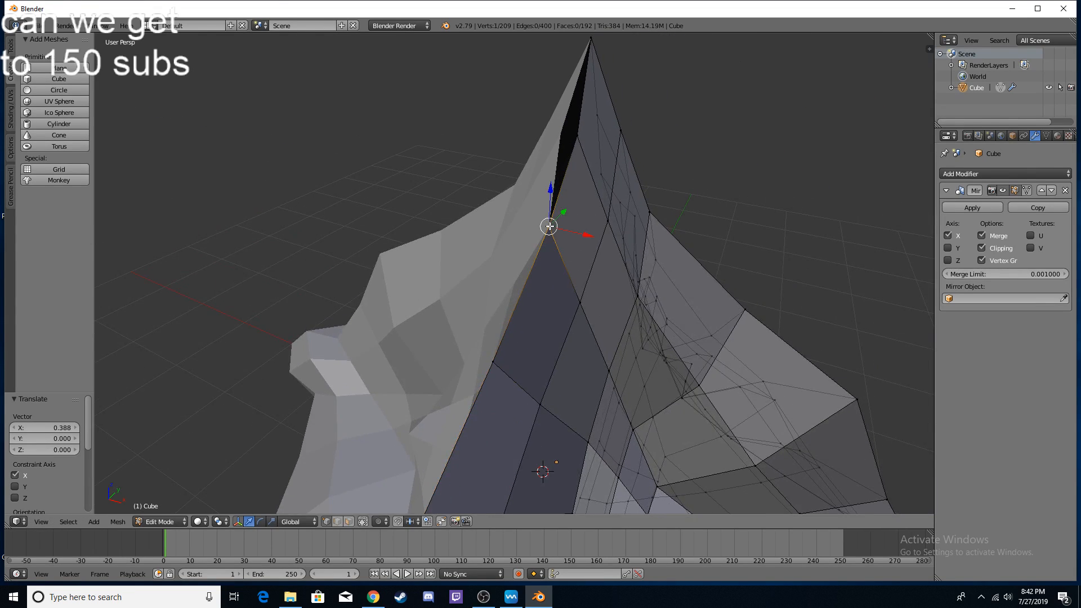
right_click(589, 37, "ctrl")
middle_click_drag(656, 53, 485, 117)
right_click(499, 235, "ctrl")
left_click_drag(430, 199, 524, 201)
Step: Return to Object Mode and examine the whole star from all sides for remaining gaps along the mirror seam
middle_click_drag(476, 228, 605, 196)
middle_click_drag(645, 338, 513, 275)
scroll(576, 222, "down", 5)
key("Tab")
middle_click_drag(663, 198, 605, 247)
scroll(701, 335, "down", 3)
scroll(501, 445, "up", 3)
middle_click_drag(498, 264, 652, 241)
scroll(396, 222, "down", 4)
middle_click_drag(395, 223, 549, 338)
middle_click_drag(605, 274, 385, 305)
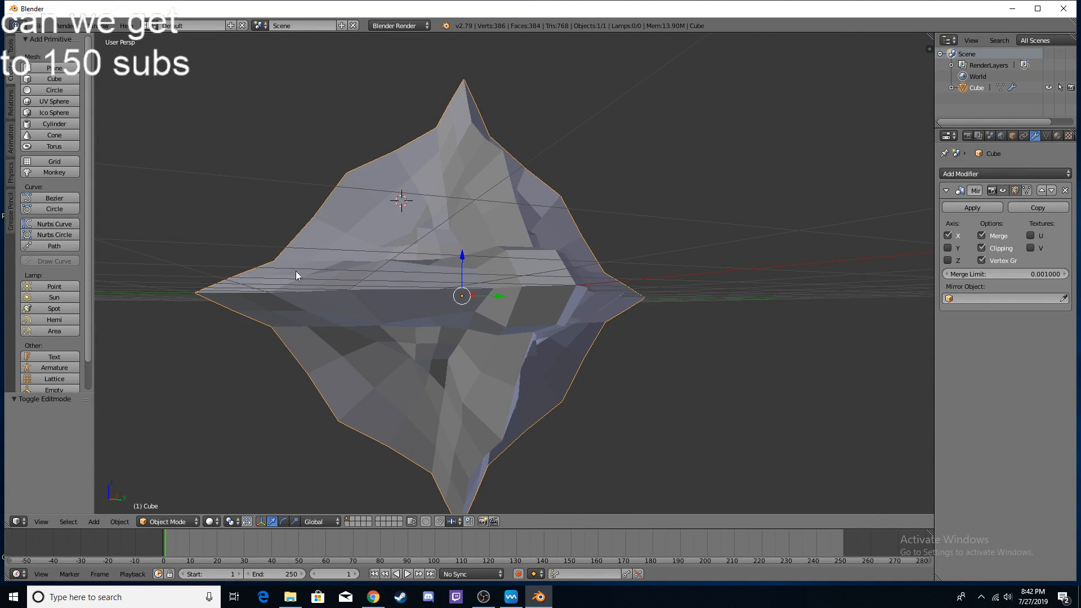
middle_click_drag(455, 260, 509, 197)
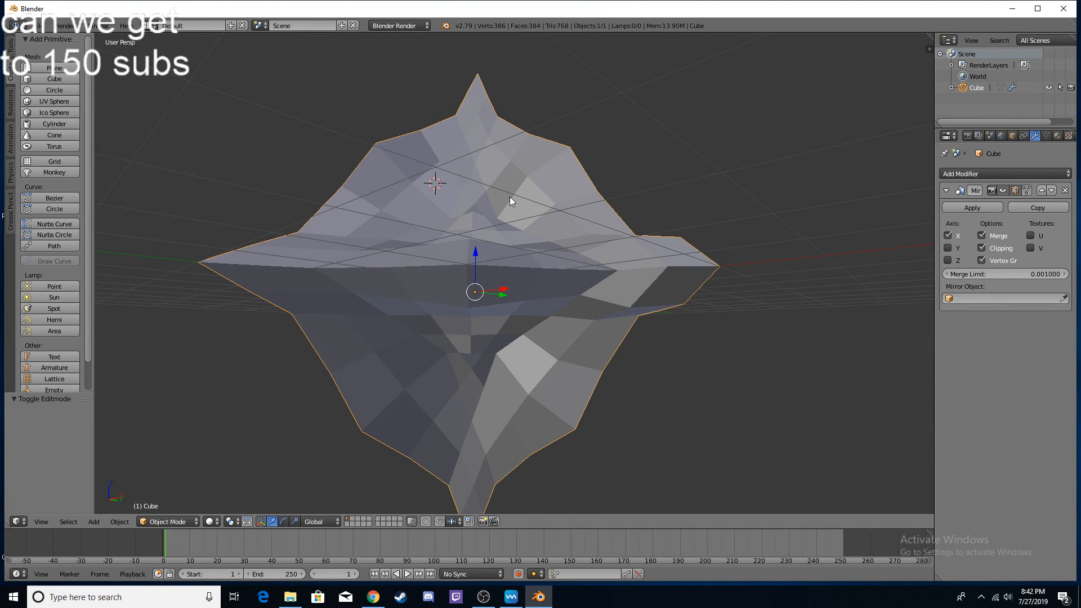
middle_click_drag(592, 250, 639, 282)
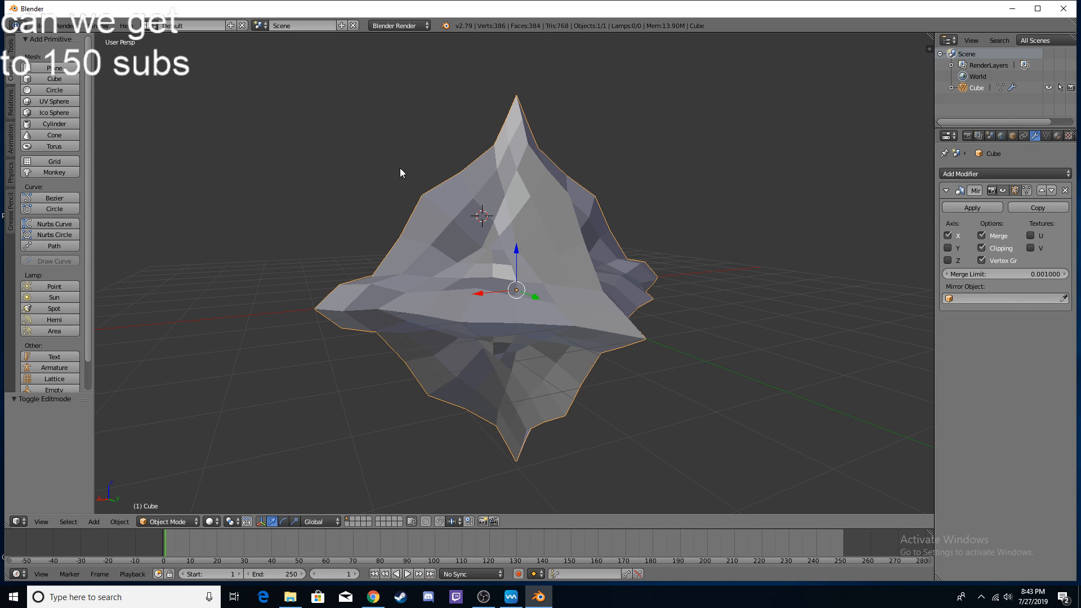
middle_click_drag(400, 133, 601, 210)
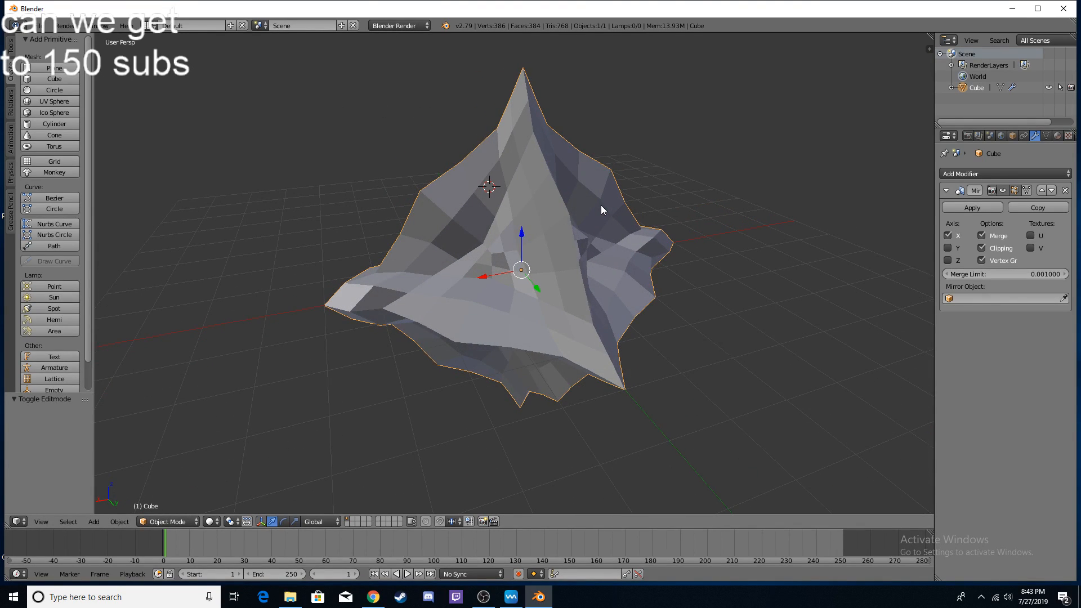